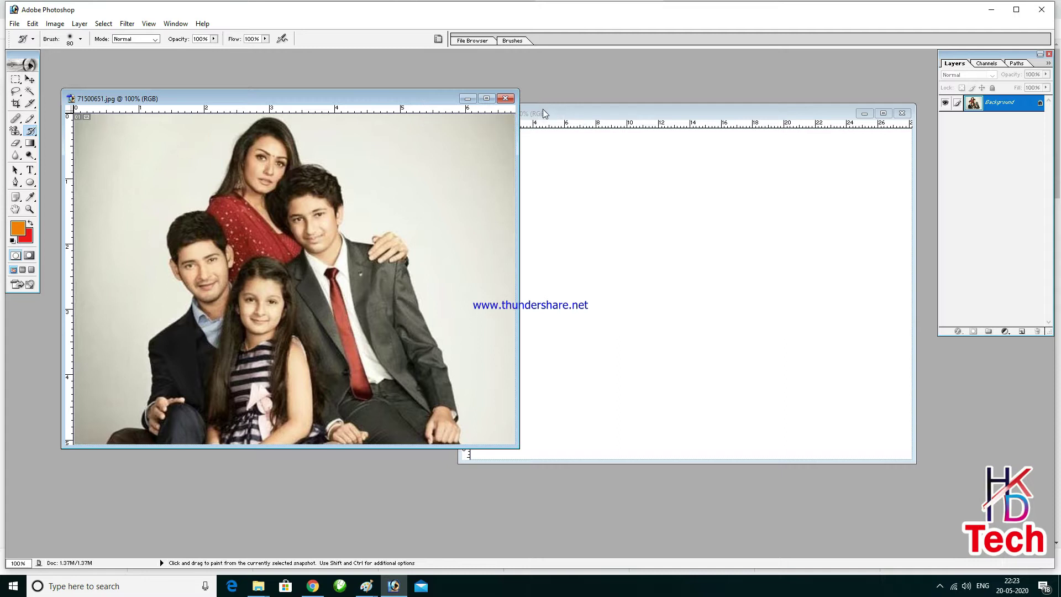
Arrange the 71500651.jpg photo window and the blank Untitled-1 window side by side.
click(543, 112)
drag(554, 113, 562, 103)
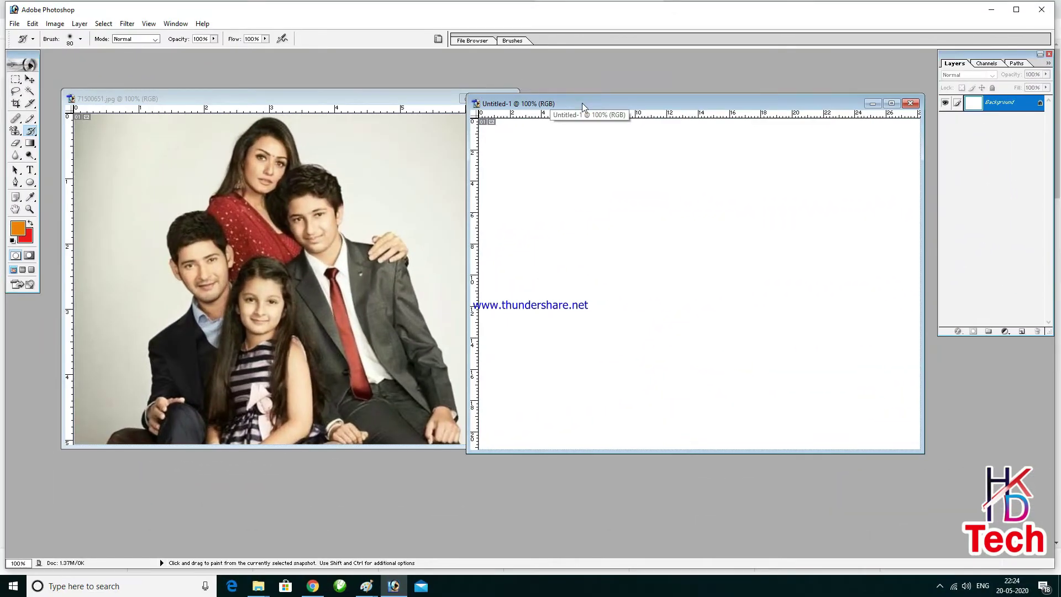
drag(583, 105, 611, 100)
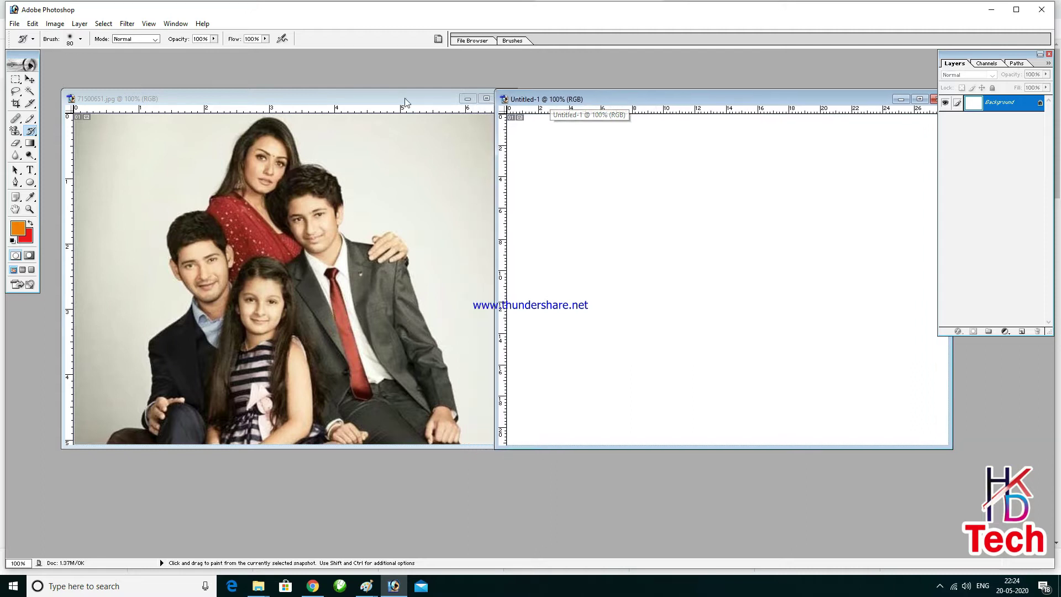
click(405, 105)
drag(423, 105, 415, 106)
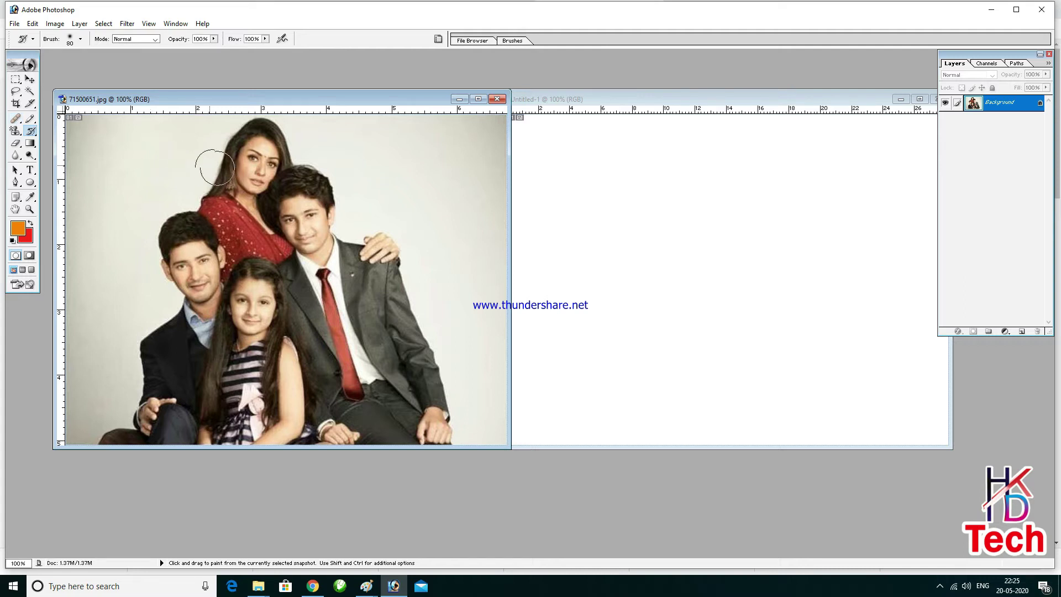
Activate the Healing Brush with a sampled source and try out its brush hardness setting.
click(16, 119)
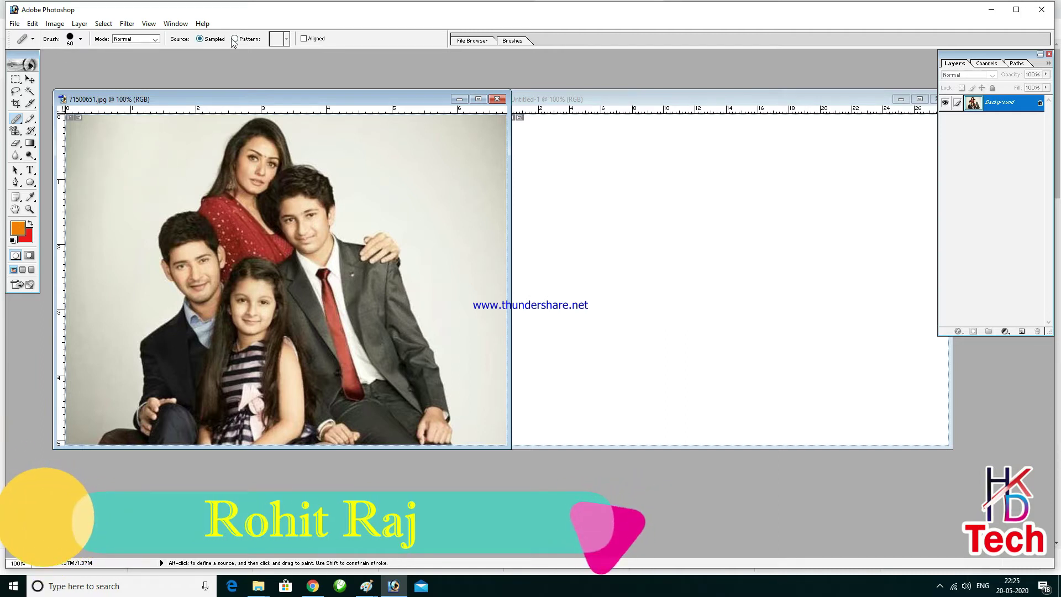
click(80, 39)
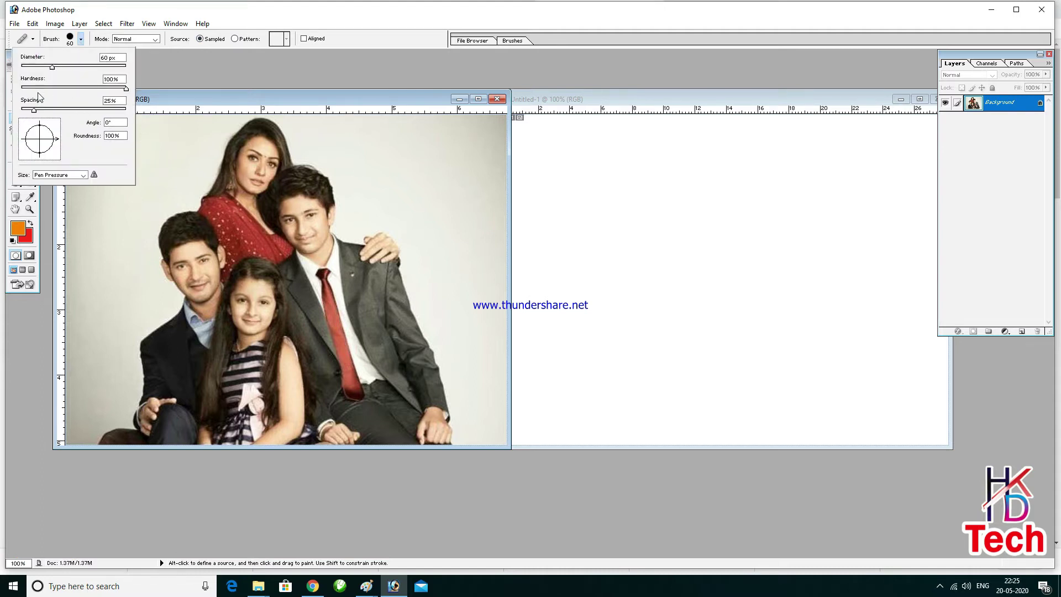
drag(127, 91, 107, 96)
drag(123, 93, 124, 94)
Try a healing dab on the photo's plain backdrop beside the woman's head, and undo it.
click(149, 135)
click(149, 138)
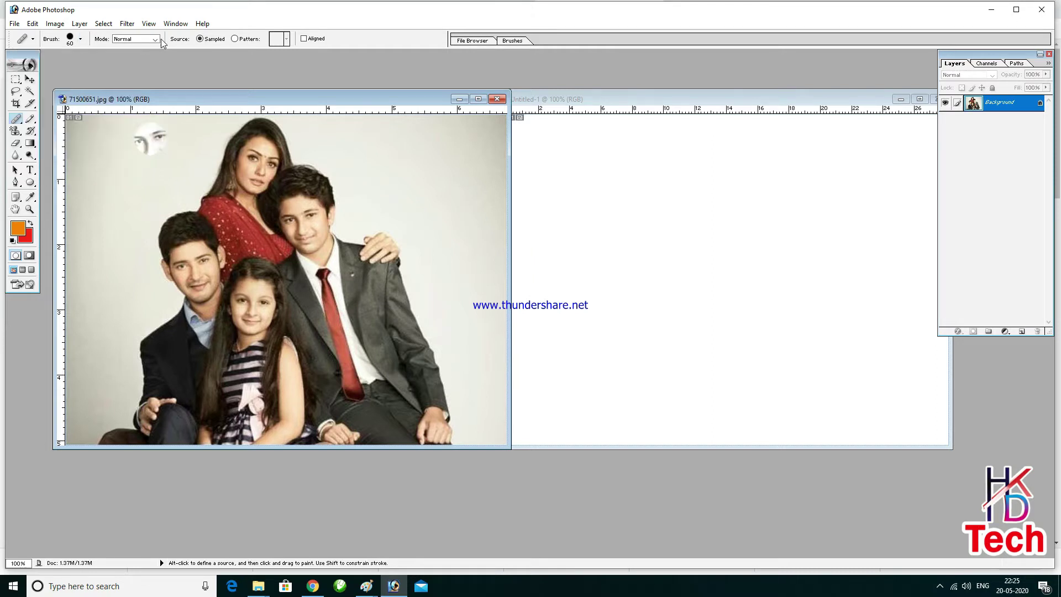
key(ctrl+z)
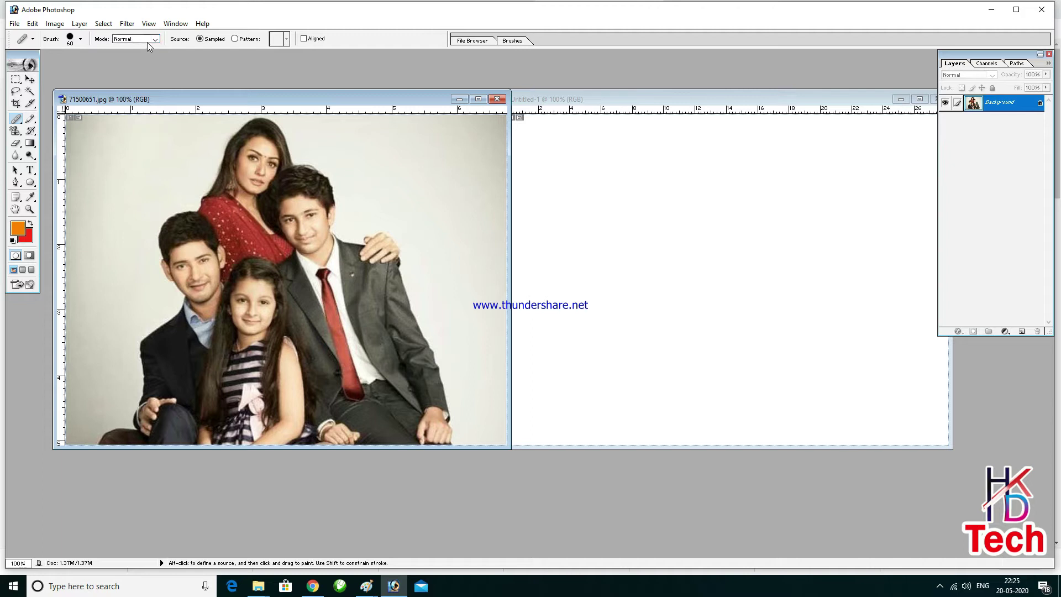
In Normal mode, sample the woman's face with the Healing Brush and paint it onto the upper part of the blank Untitled-1 canvas.
click(147, 42)
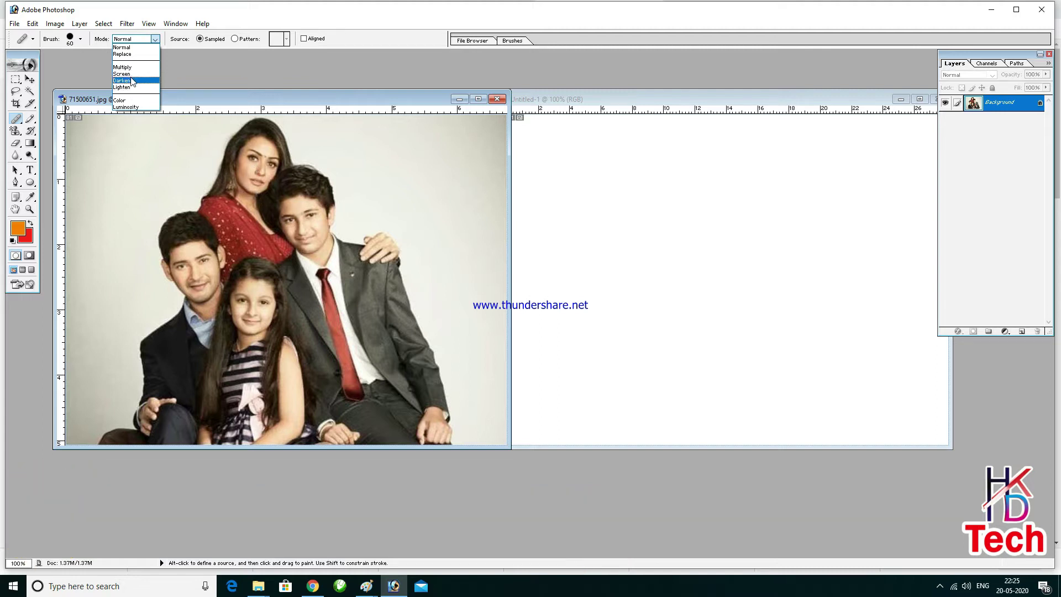
click(134, 49)
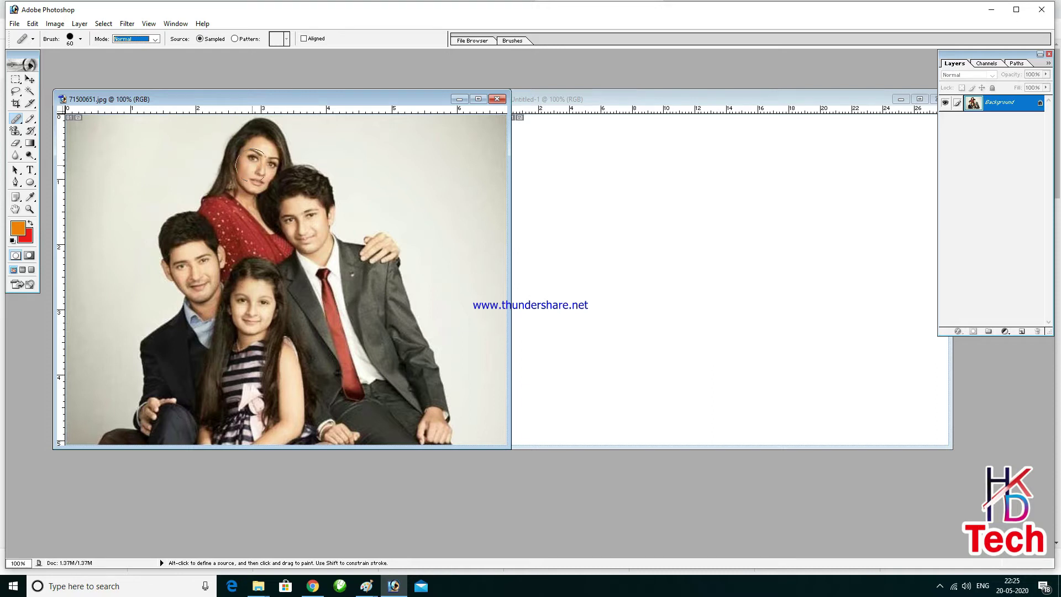
alt+click(256, 161)
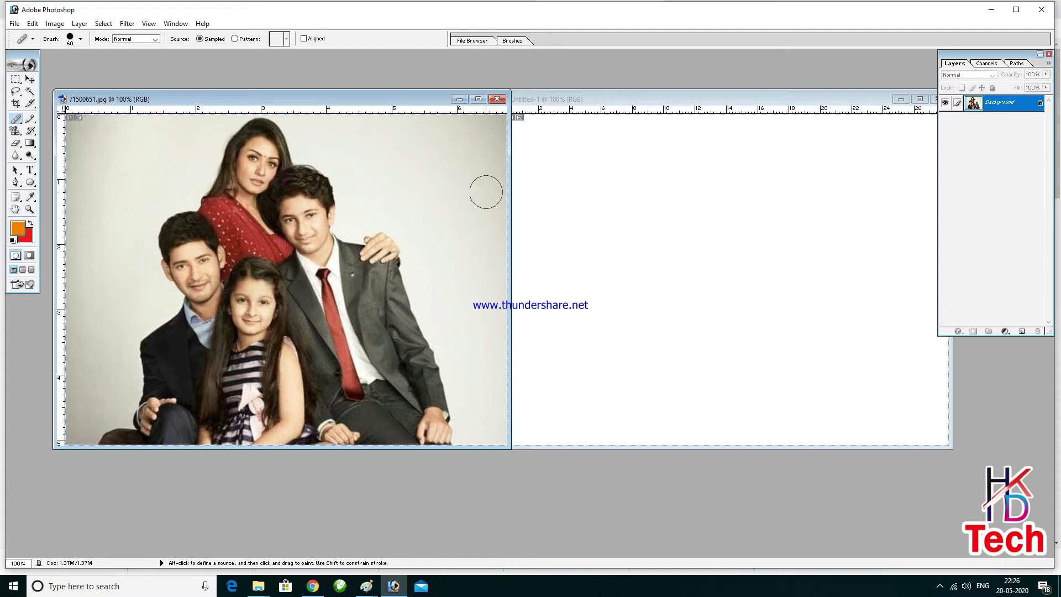
click(544, 193)
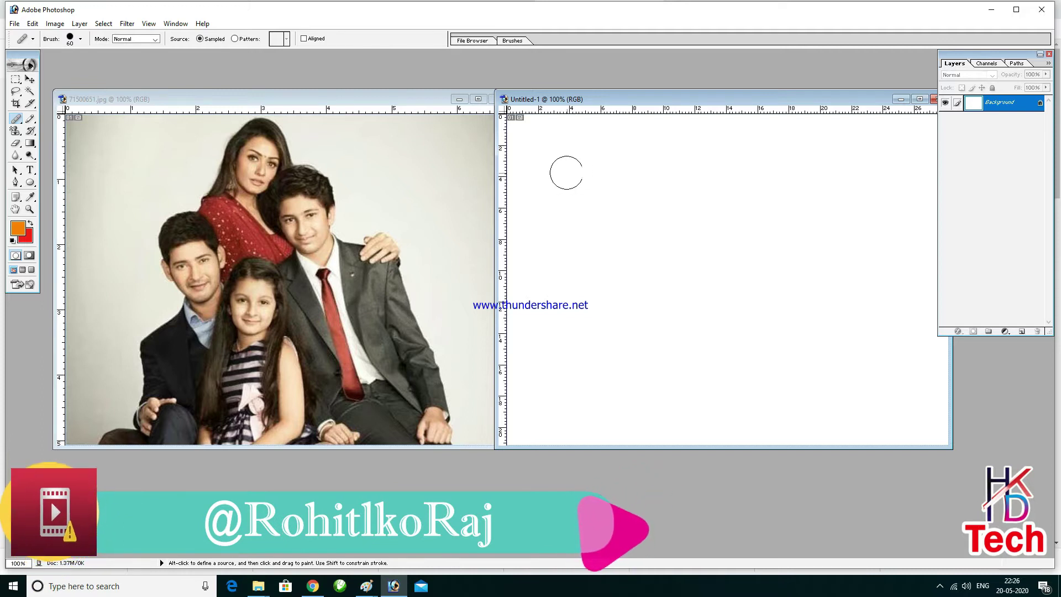
mouse_move(569, 166)
mouse_down()
mouse_move(579, 187)
mouse_move(600, 164)
mouse_move(564, 152)
mouse_move(552, 177)
mouse_move(576, 196)
mouse_move(616, 168)
mouse_move(592, 146)
mouse_move(559, 147)
mouse_move(542, 172)
mouse_move(568, 206)
mouse_move(625, 189)
mouse_move(632, 172)
mouse_move(583, 154)
mouse_move(551, 169)
mouse_move(544, 195)
mouse_move(558, 215)
mouse_move(595, 225)
mouse_move(636, 196)
mouse_move(620, 161)
mouse_up()
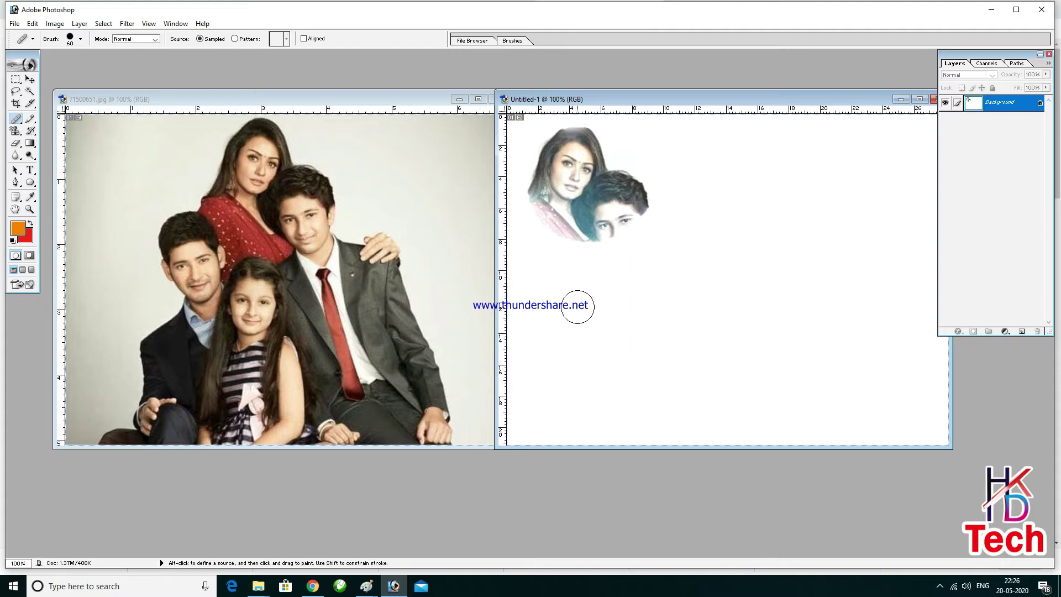
Enlarge the Healing Brush to 90 px and paint the sampled faces onto the upper-left backdrop of the family photo.
key(bracketright)
key(bracketright)
key(bracketright)
key(bracketright)
key(bracketright)
key(bracketright)
key(bracketleft)
key(bracketleft)
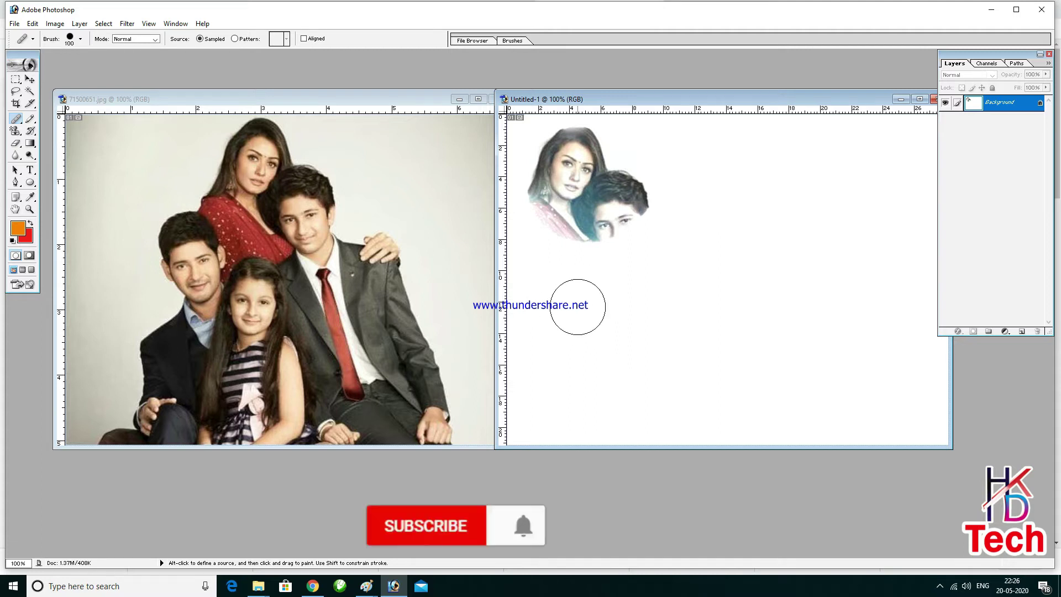
key(bracketleft)
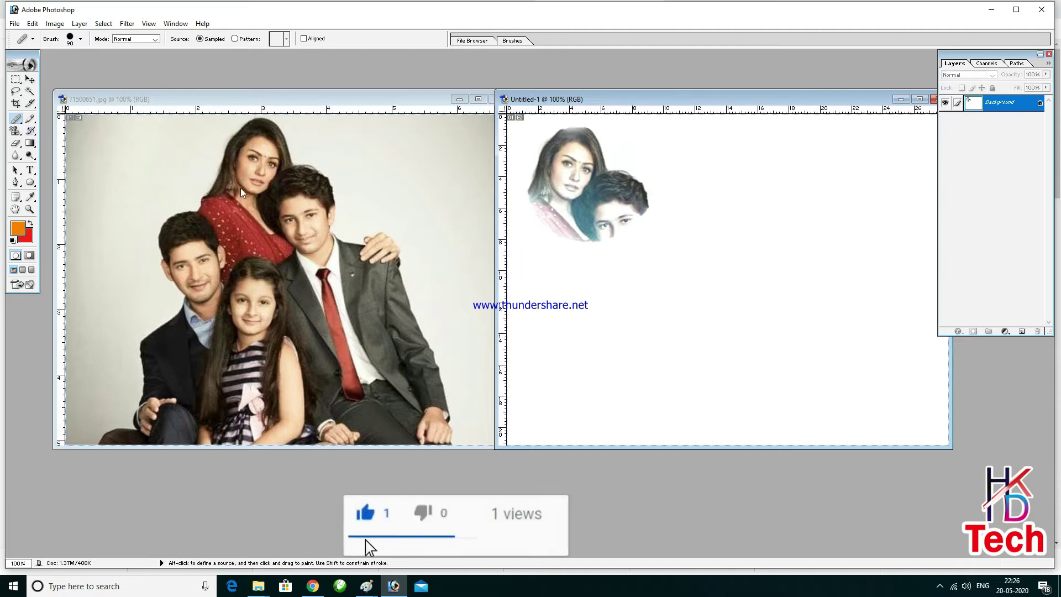
click(98, 153)
mouse_move(95, 149)
mouse_down()
mouse_move(134, 134)
mouse_move(95, 164)
mouse_move(114, 178)
mouse_move(139, 152)
mouse_move(87, 198)
mouse_move(77, 152)
mouse_move(81, 184)
mouse_move(142, 151)
mouse_move(94, 218)
mouse_up()
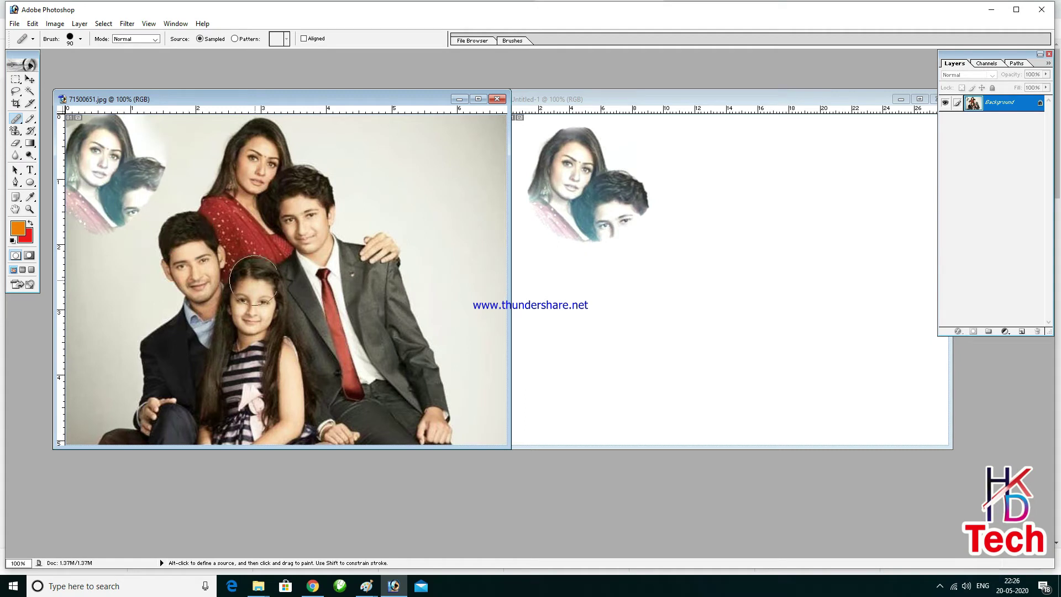
Switch to the Patch Tool and undo the healing stroke on the family photo.
click(22, 123)
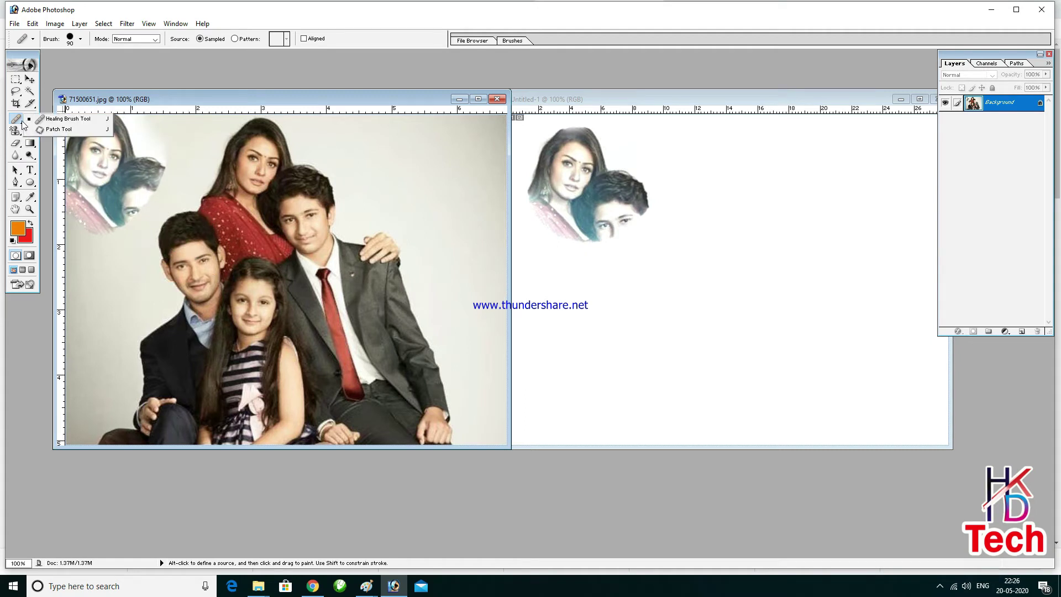
click(58, 130)
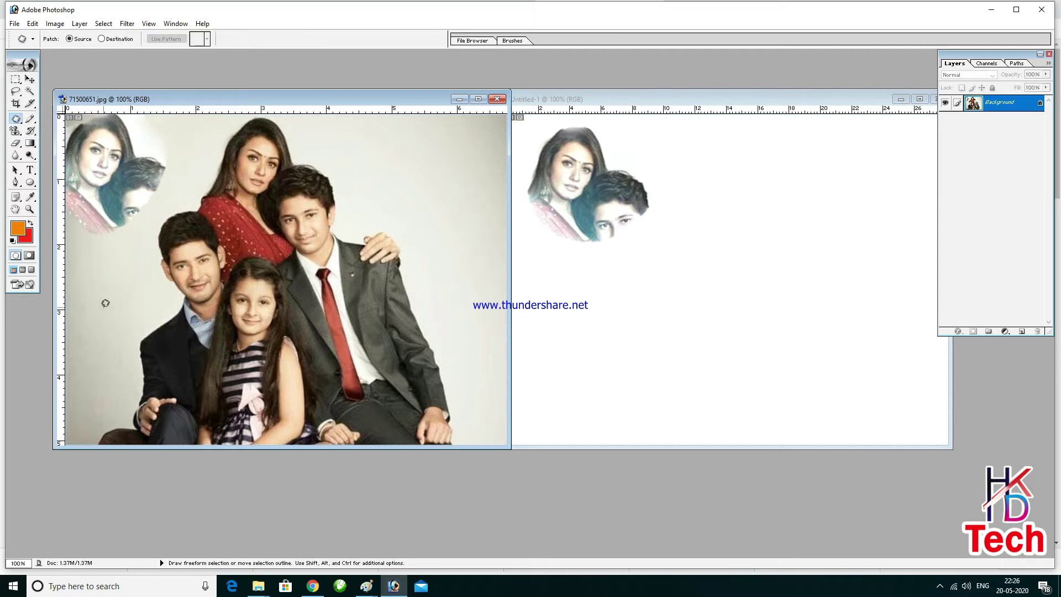
key(ctrl+z)
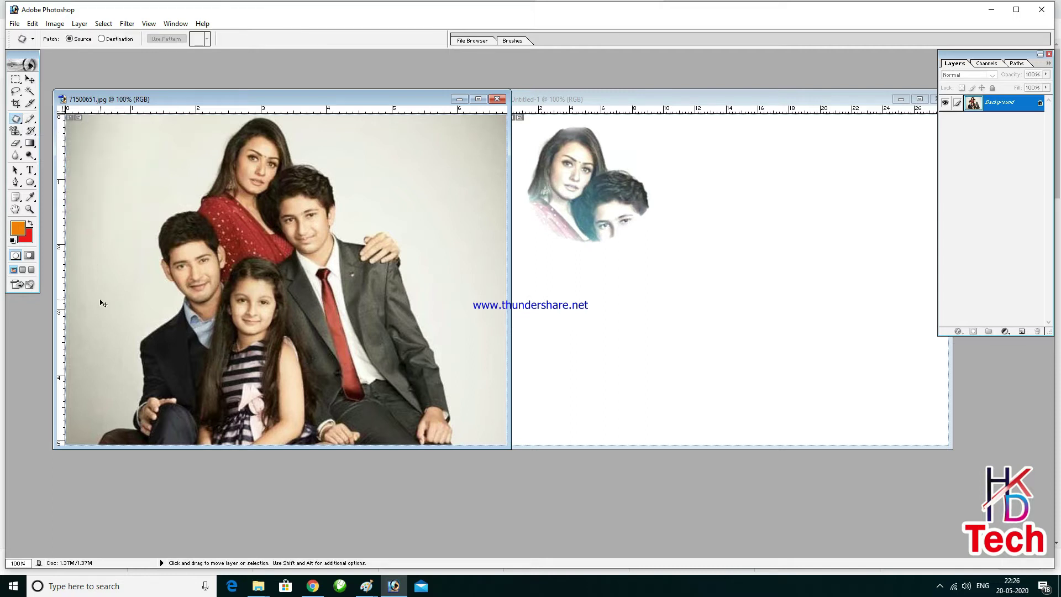
Open university.JPG from the Desktop in a maximized window and choose the Patch Tool for it.
key(ctrl+o)
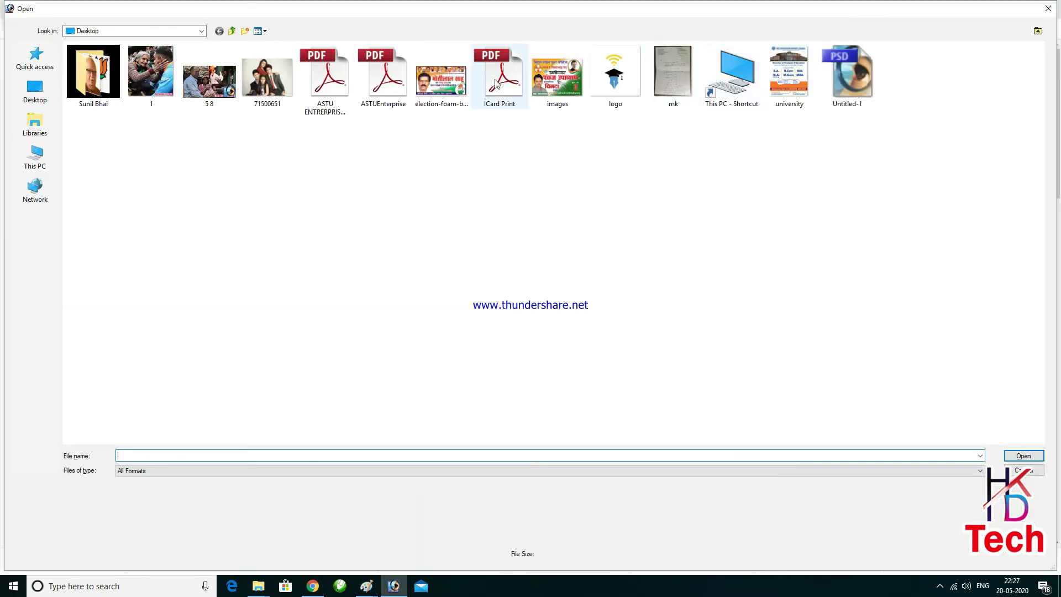
click(784, 82)
double_click(783, 82)
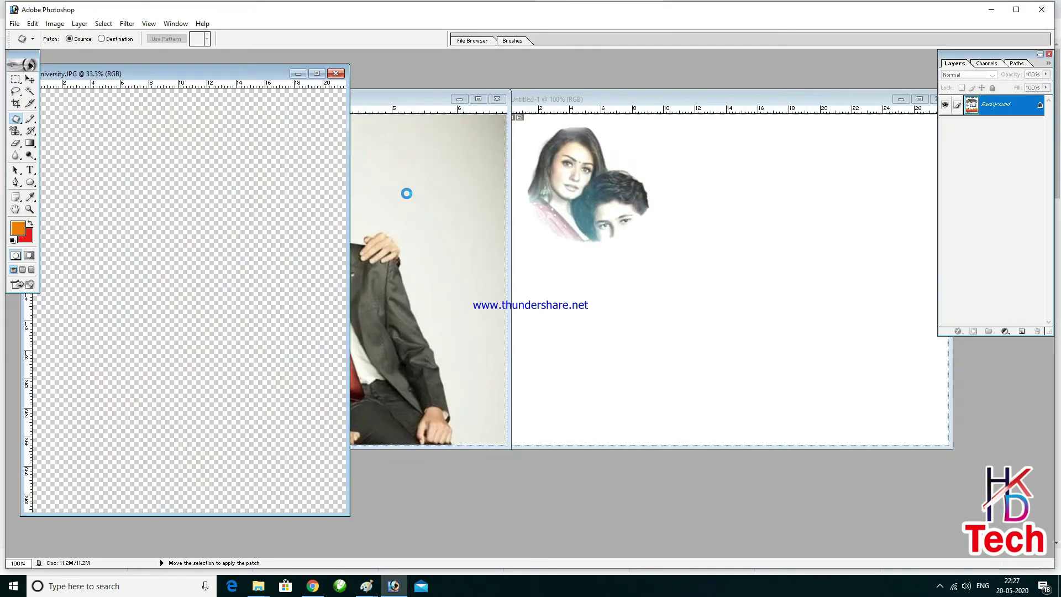
click(316, 74)
key(ctrl+plus)
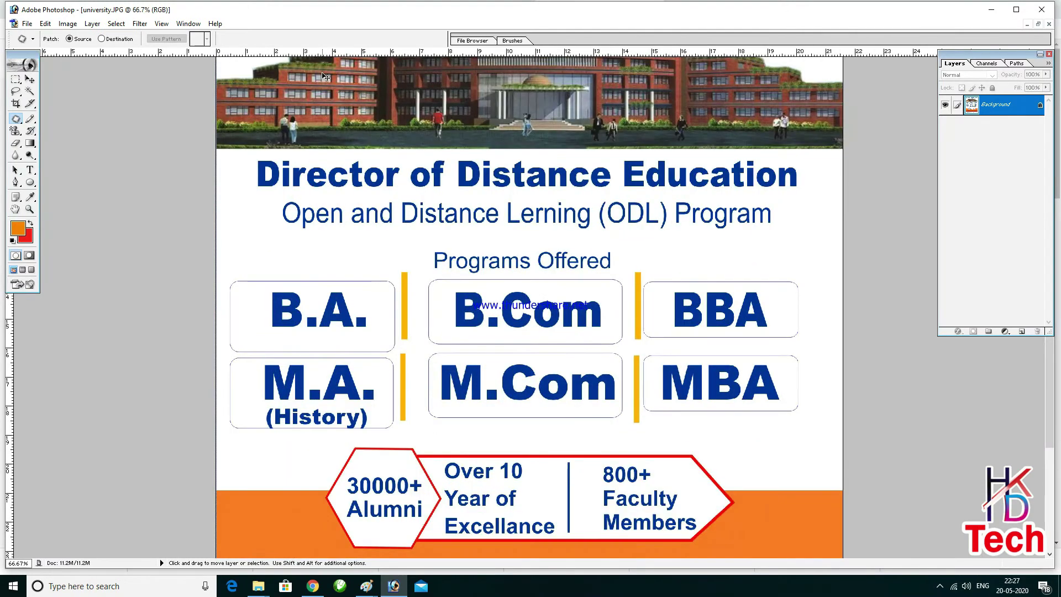
key(ctrl+plus)
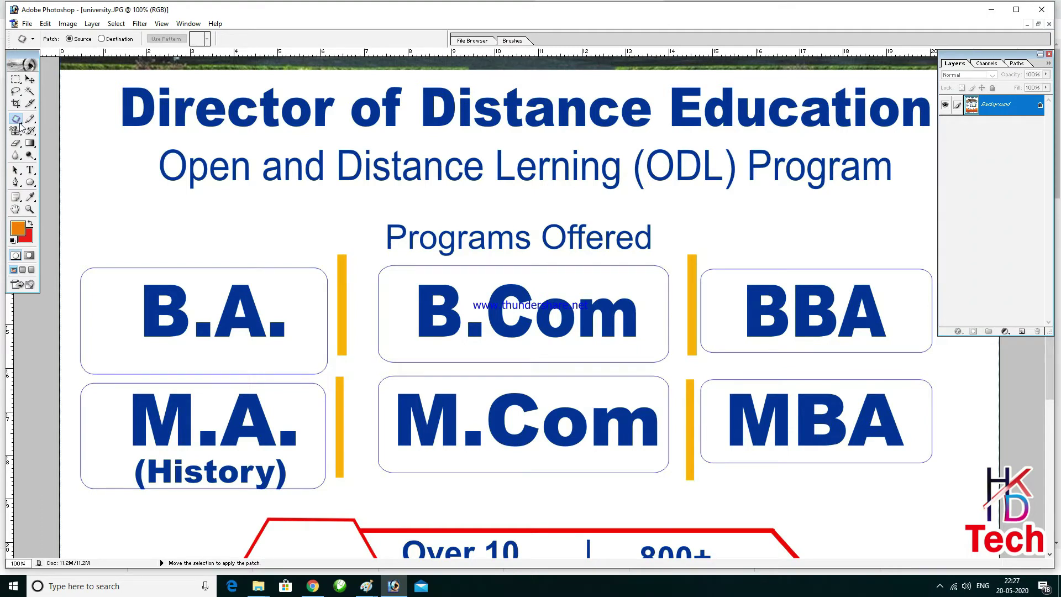
drag(20, 127, 51, 133)
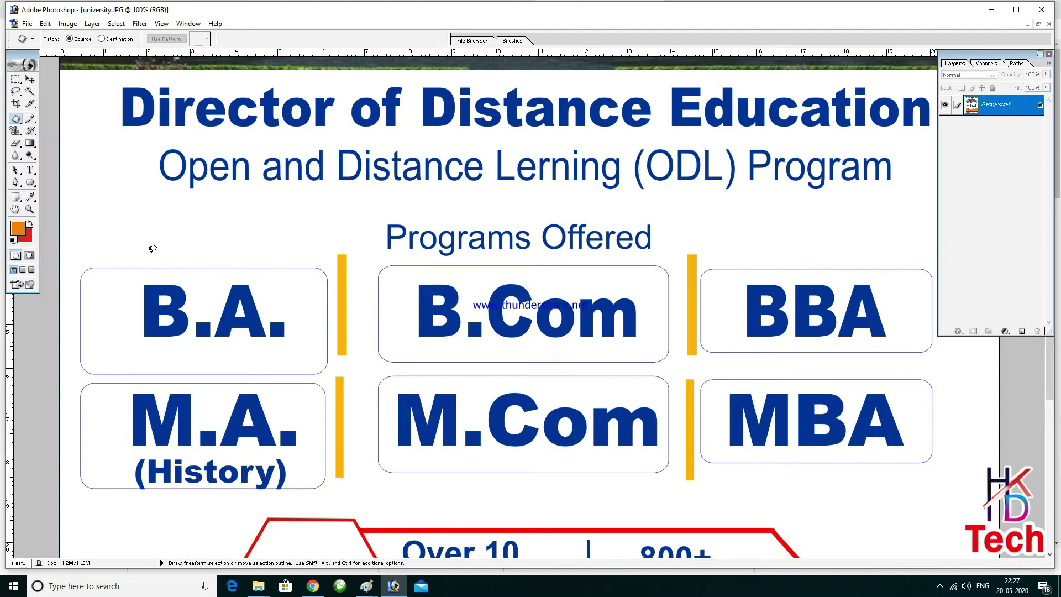
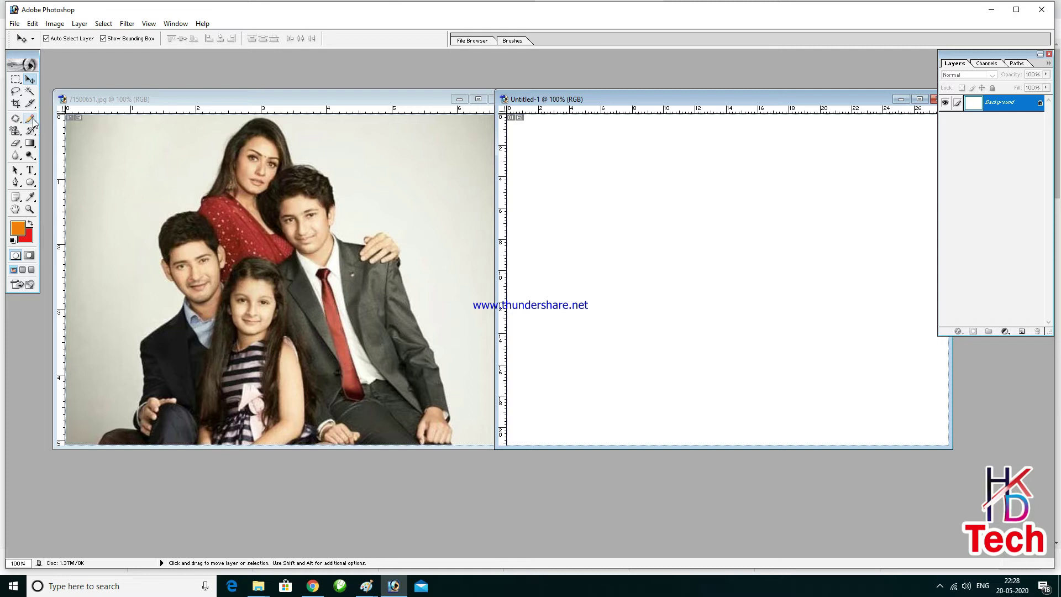
Draw three thin wavy orange lines down the blank Untitled-1 canvas with the 1 px Pencil.
click(31, 119)
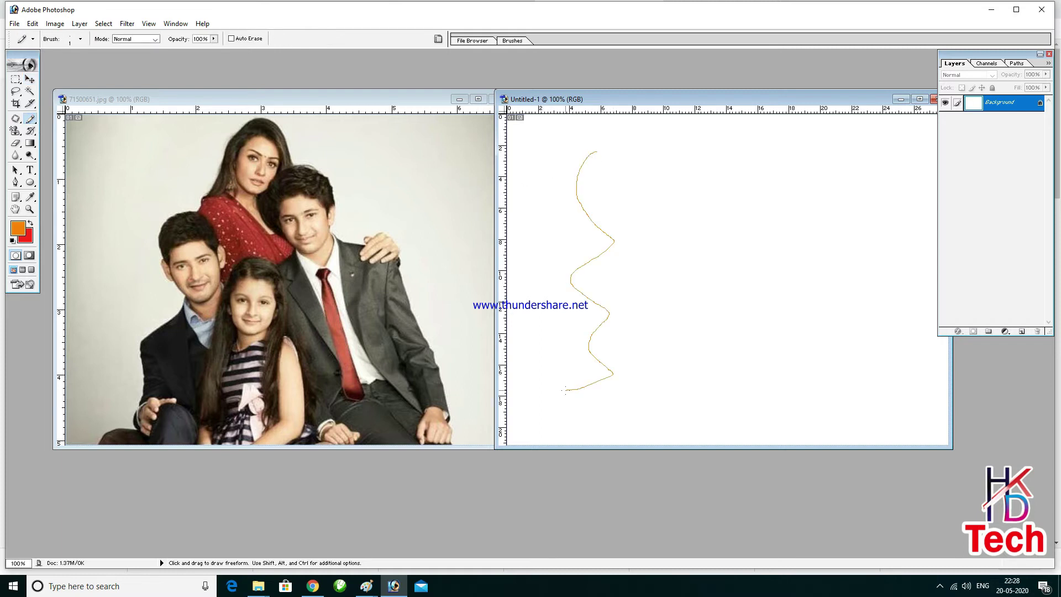
mouse_move(693, 161)
mouse_down()
mouse_move(667, 202)
mouse_move(669, 307)
mouse_up()
drag(737, 167, 733, 307)
Set the Pencil diameter to 84 px and draw two thick wavy vertical strokes on the Untitled-1 canvas.
click(81, 39)
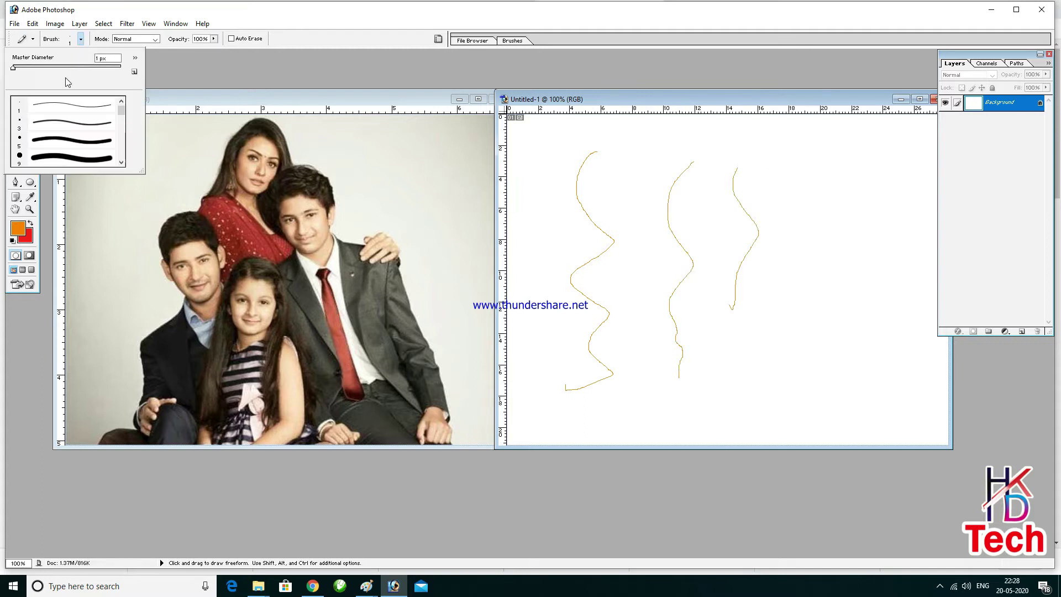
click(69, 155)
drag(18, 67, 55, 68)
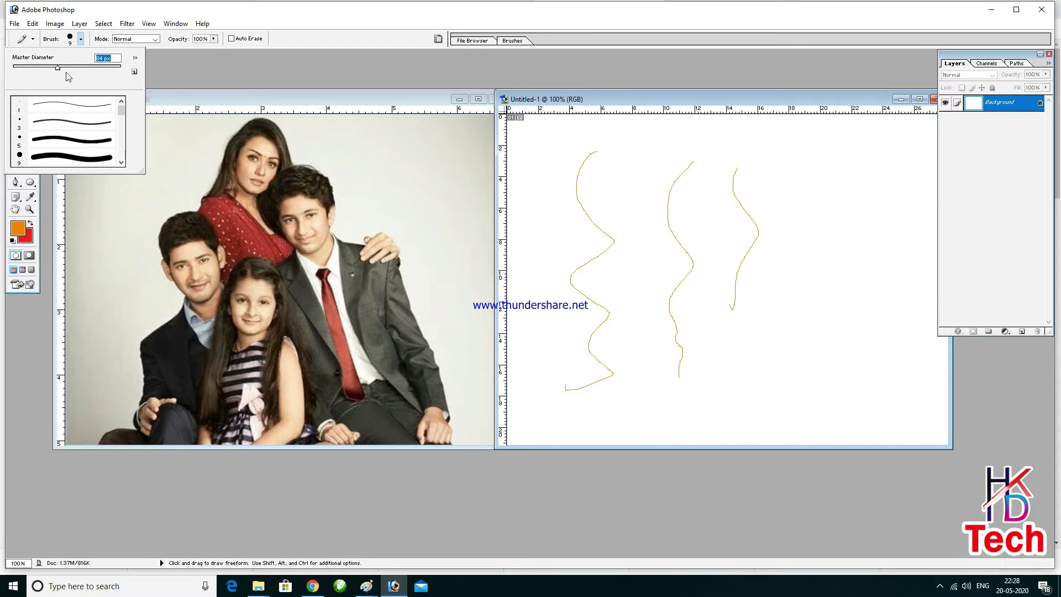
drag(814, 177, 793, 381)
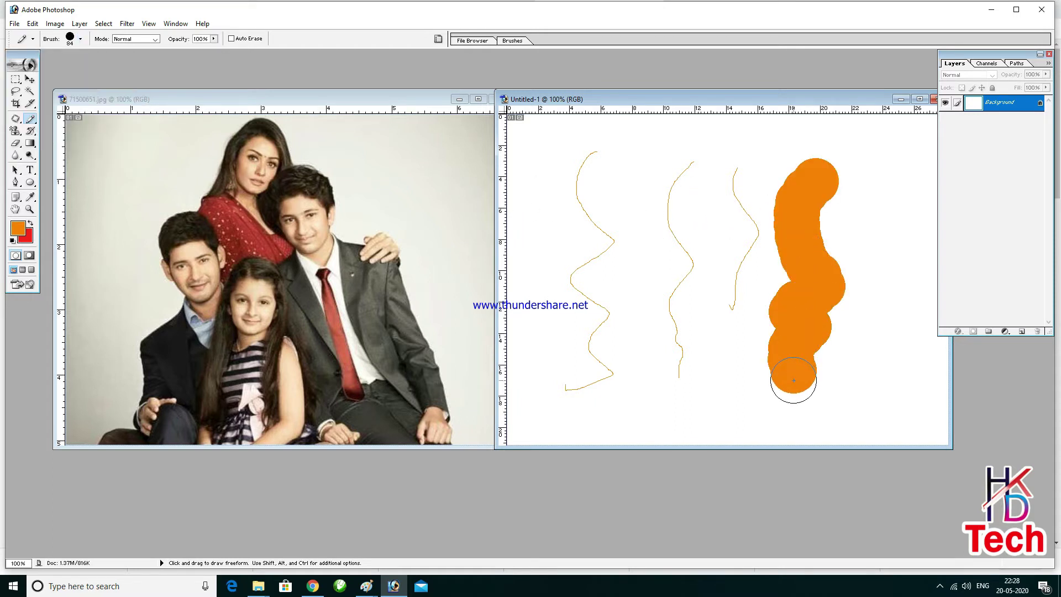
mouse_move(698, 204)
mouse_down()
mouse_move(683, 335)
mouse_move(713, 422)
mouse_up()
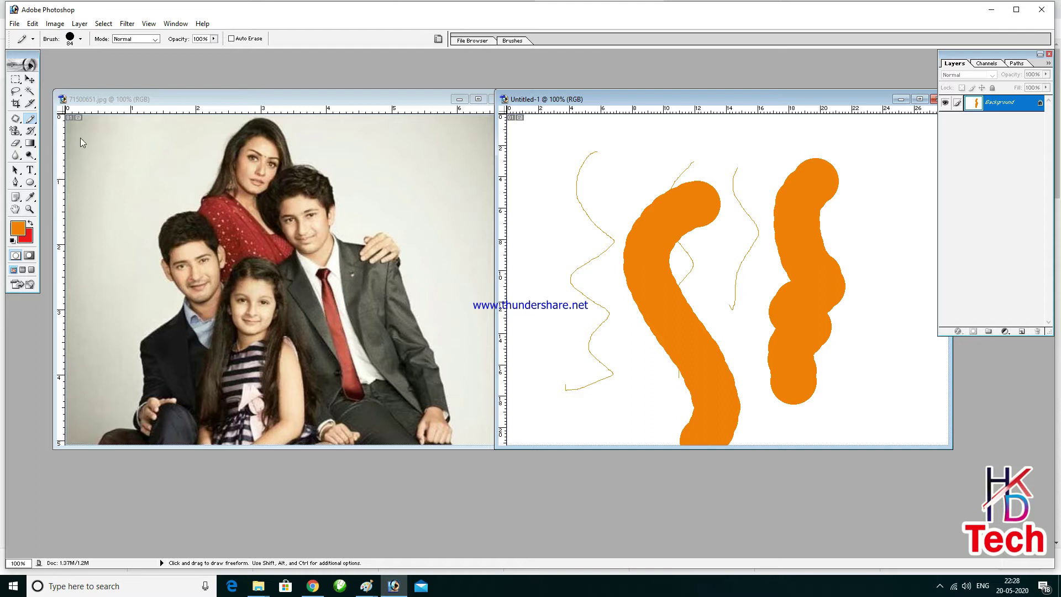
Choose the soft 45 px brush preset for the Pencil and draw a wavy vertical stroke near the canvas's left edge.
click(81, 38)
scroll(94, 118, up, 2)
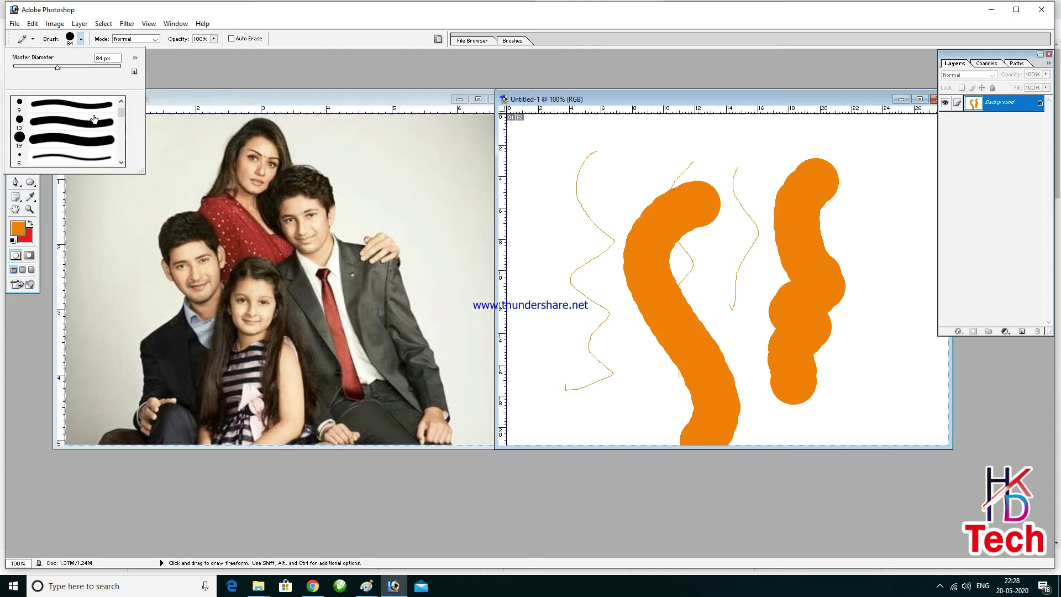
scroll(93, 119, up, 2)
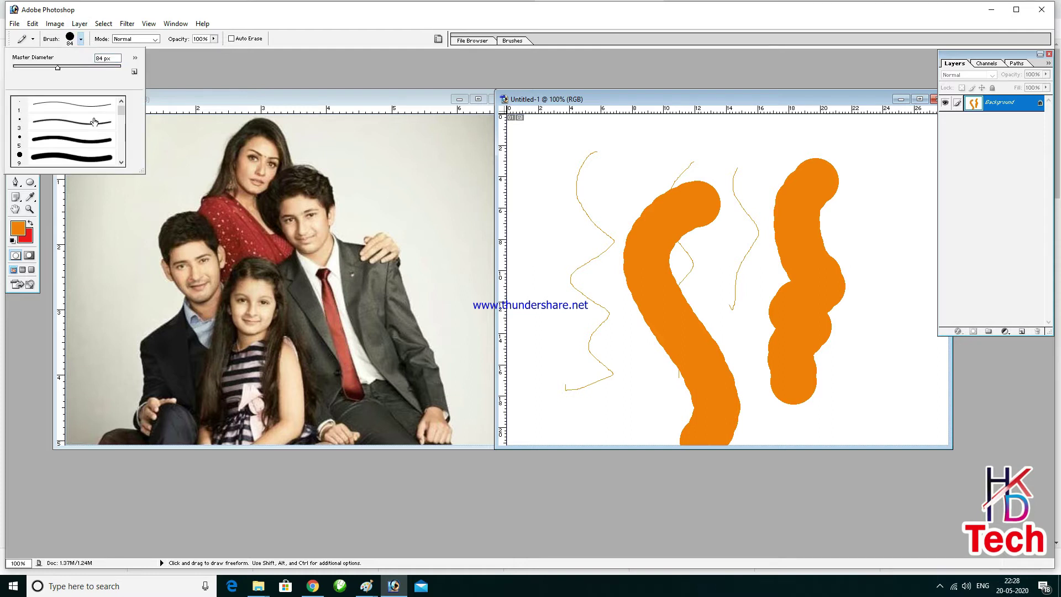
drag(123, 114, 123, 123)
click(98, 144)
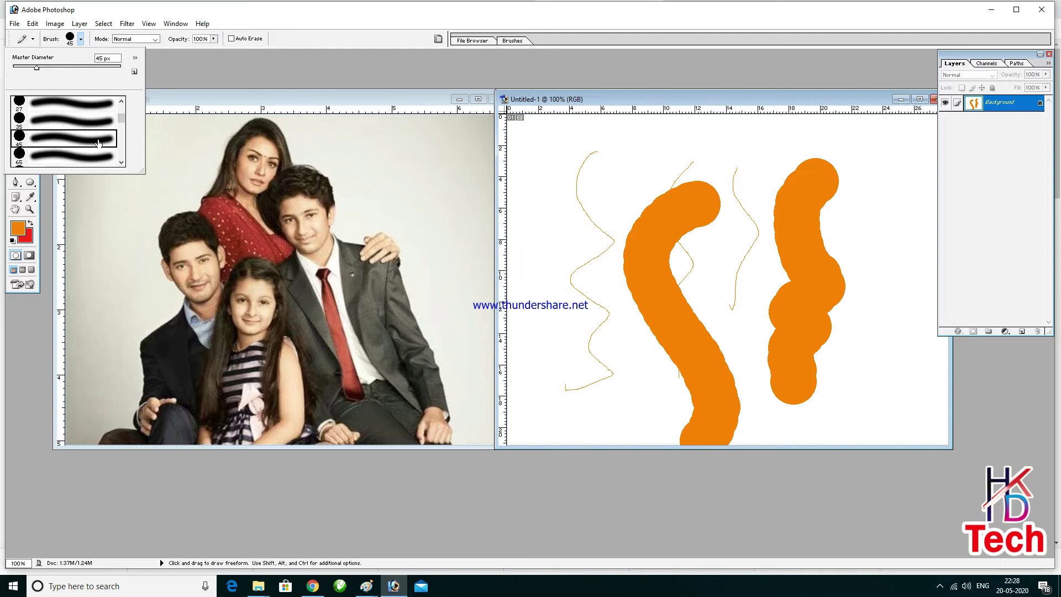
mouse_move(543, 185)
mouse_down()
mouse_move(552, 265)
mouse_move(540, 356)
mouse_move(558, 354)
mouse_up()
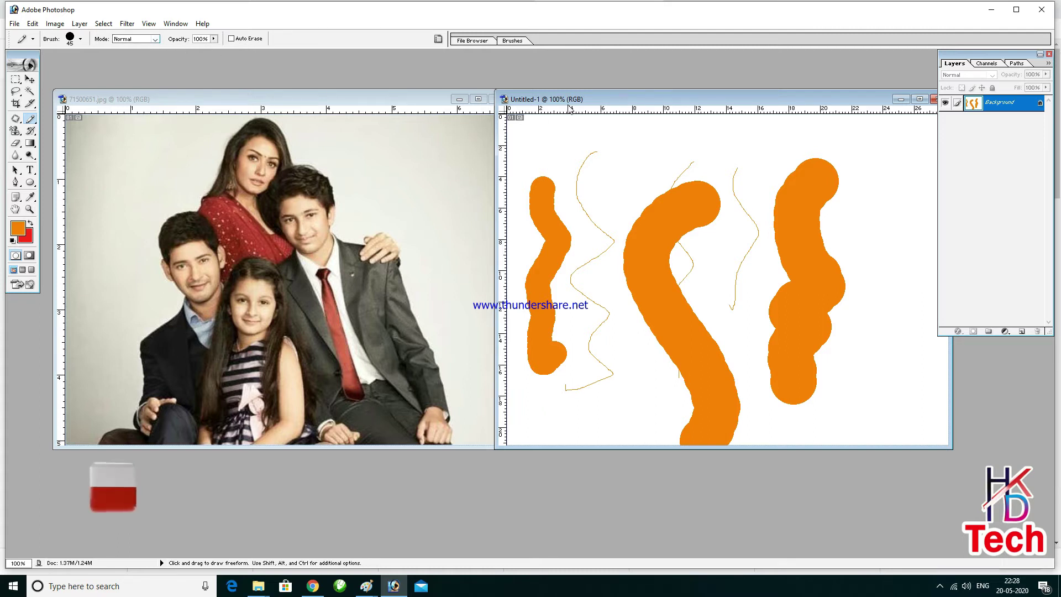
Close the Untitled-1 drawing without saving it and shift the 71500651.jpg window slightly within the workspace.
click(17, 131)
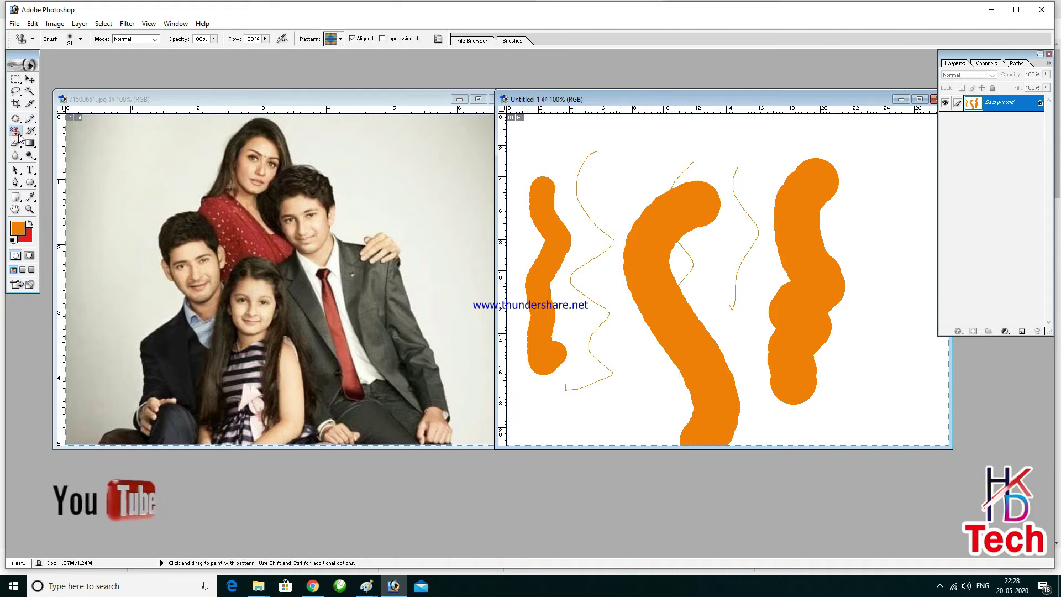
click(934, 100)
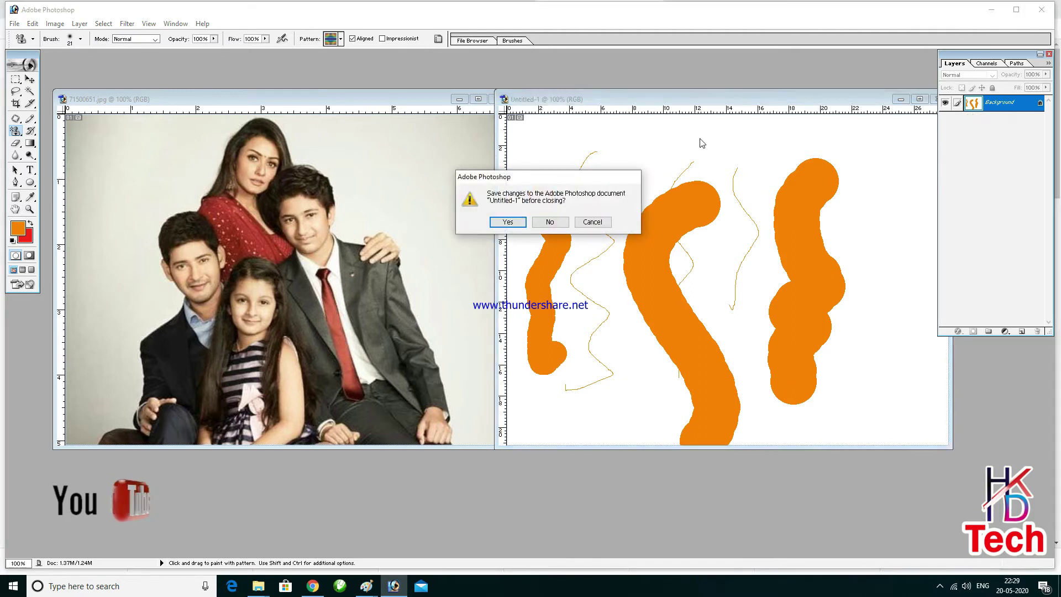
click(551, 222)
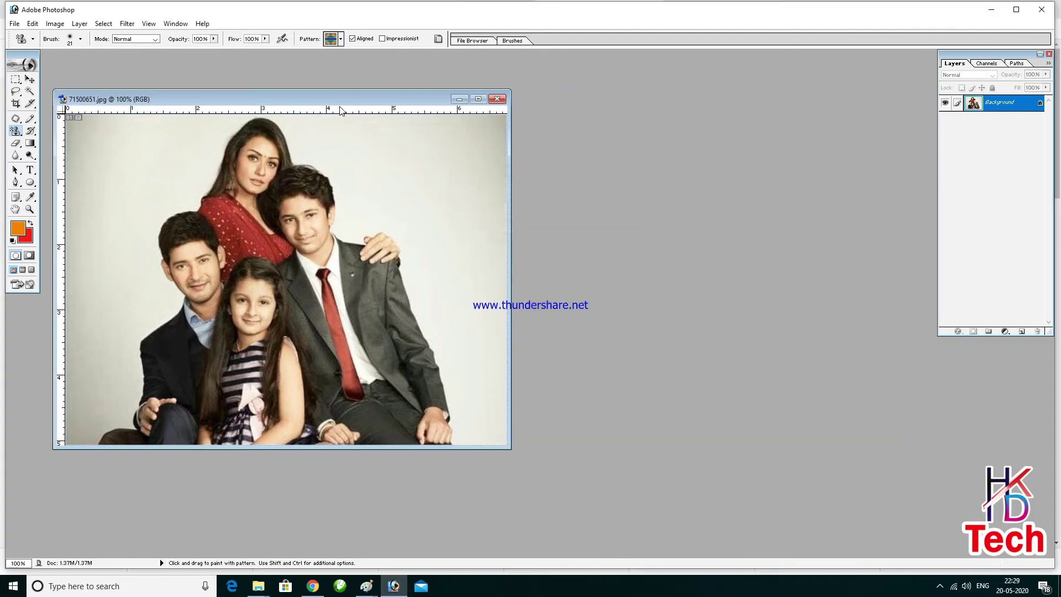
key(v)
drag(326, 103, 364, 93)
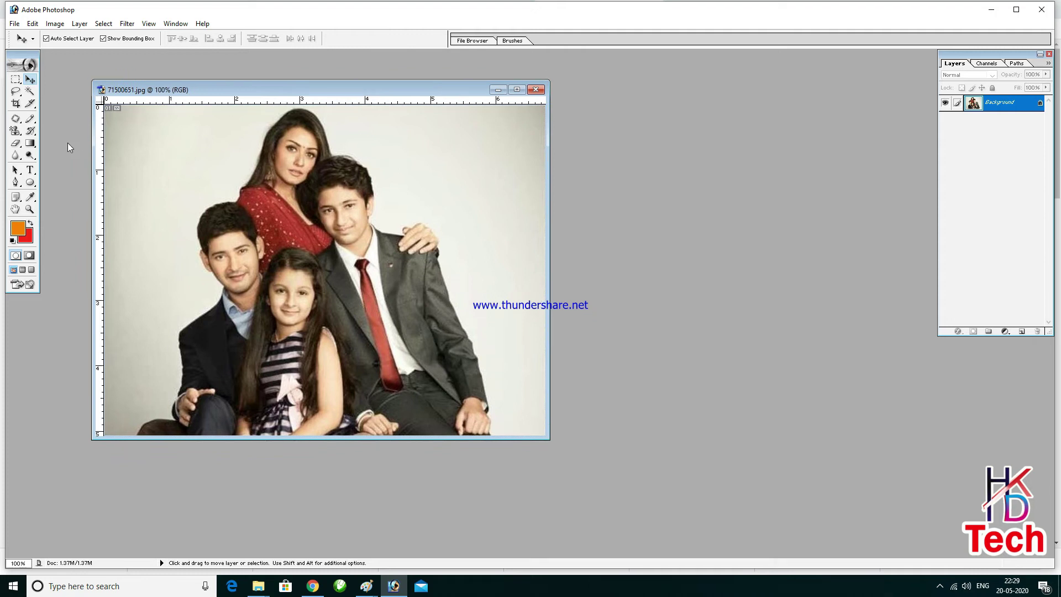
Create a white 800 x 600 pixel document, fill it with a short vertical orange-to-red linear gradient and place it beside the photo.
key(ctrl+n)
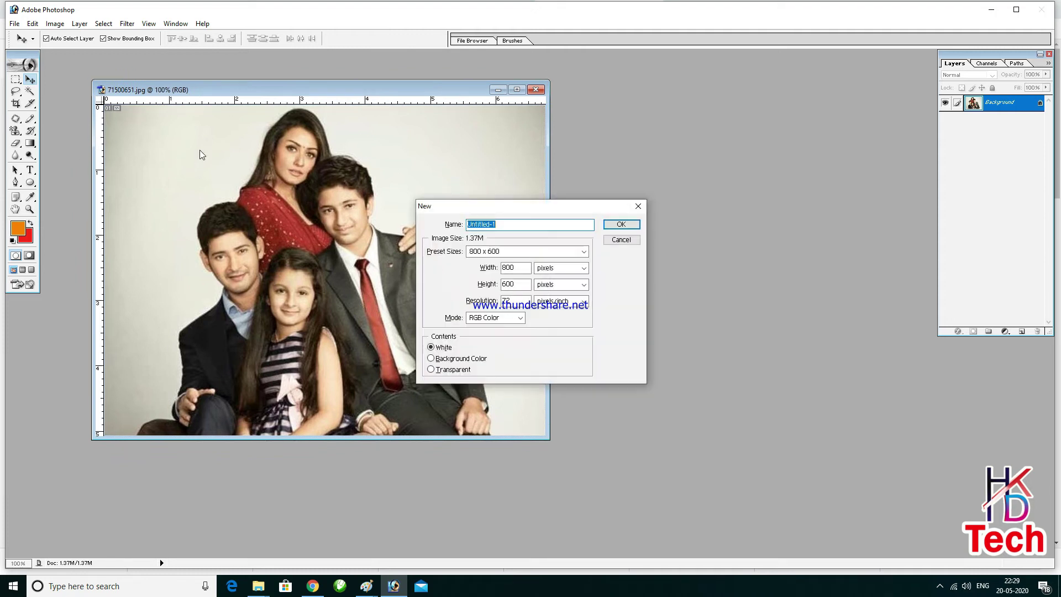
key(Return)
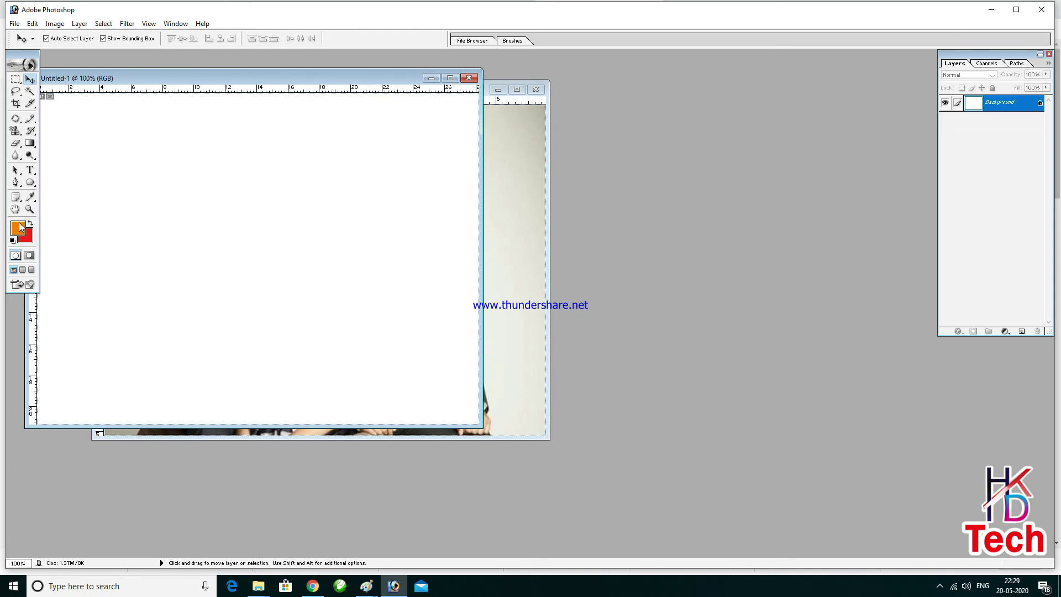
key(g)
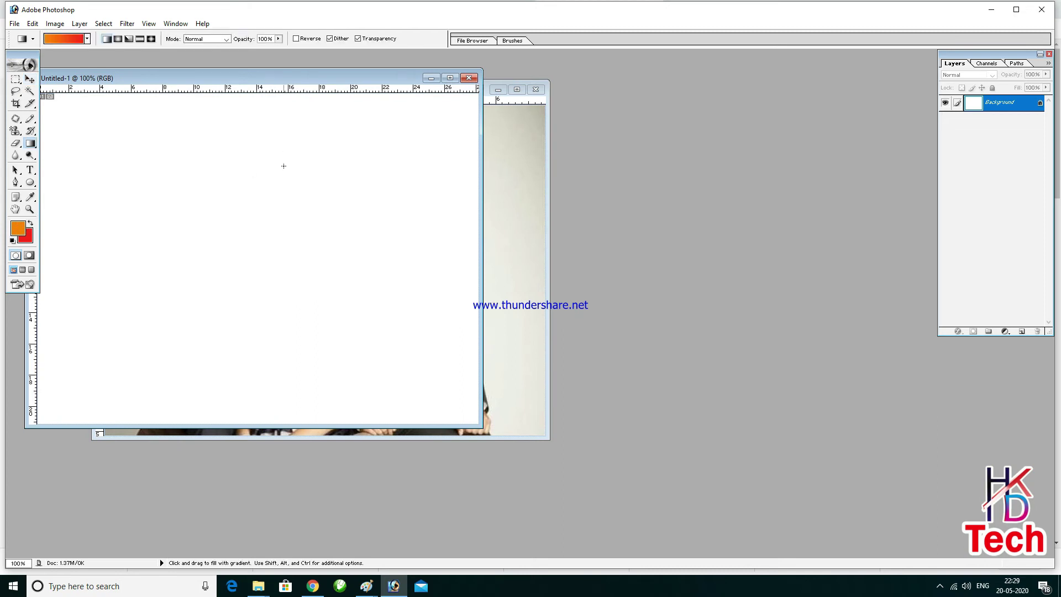
drag(283, 166, 280, 187)
drag(287, 84, 681, 111)
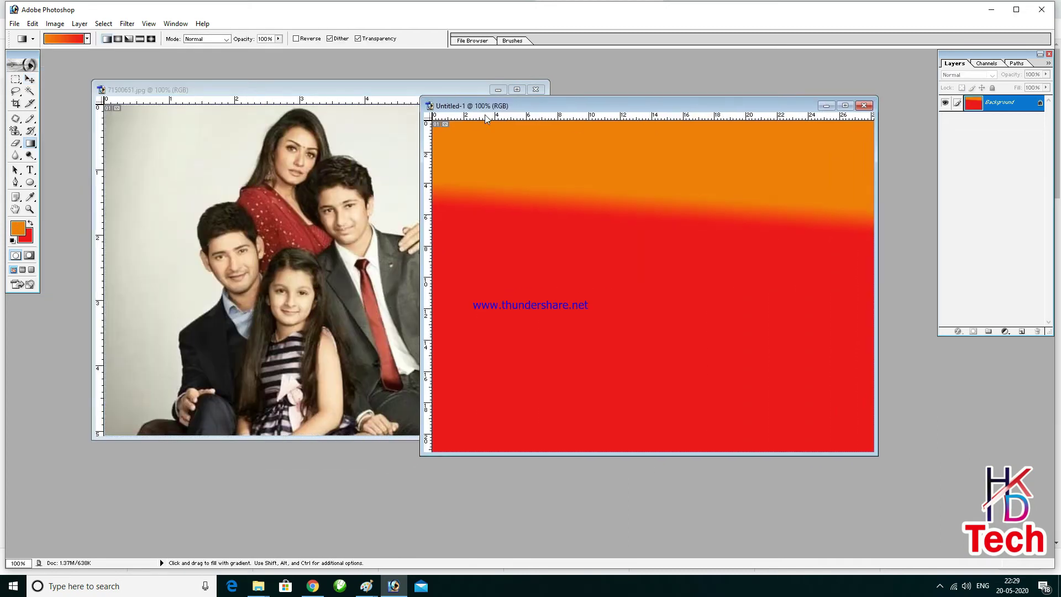
Try the Pattern Stamp with a 150 px brush over the man's face in 71500651.jpg and undo the stroke.
click(405, 98)
click(30, 79)
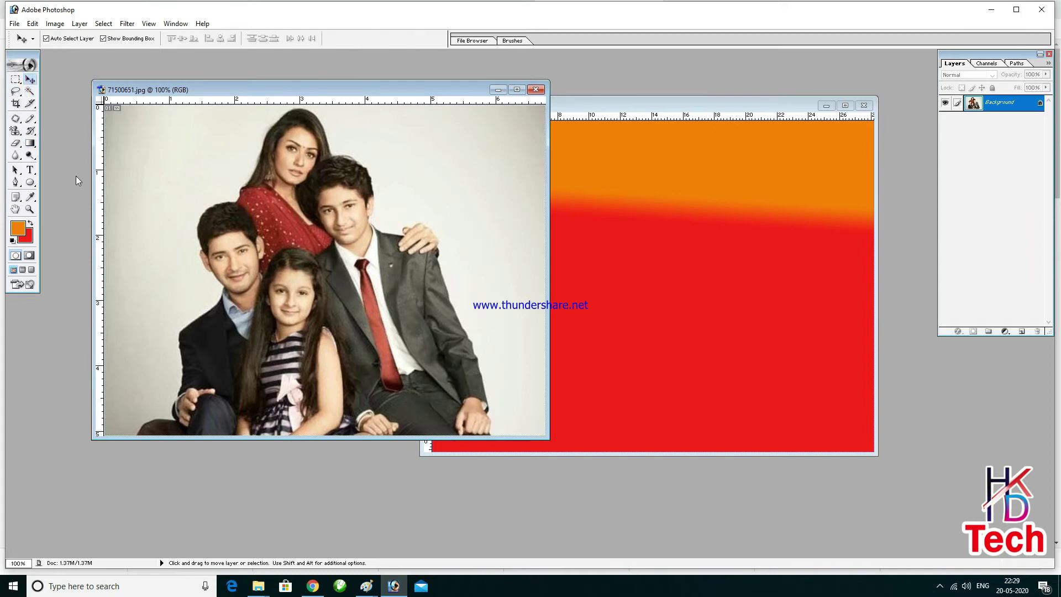
click(16, 131)
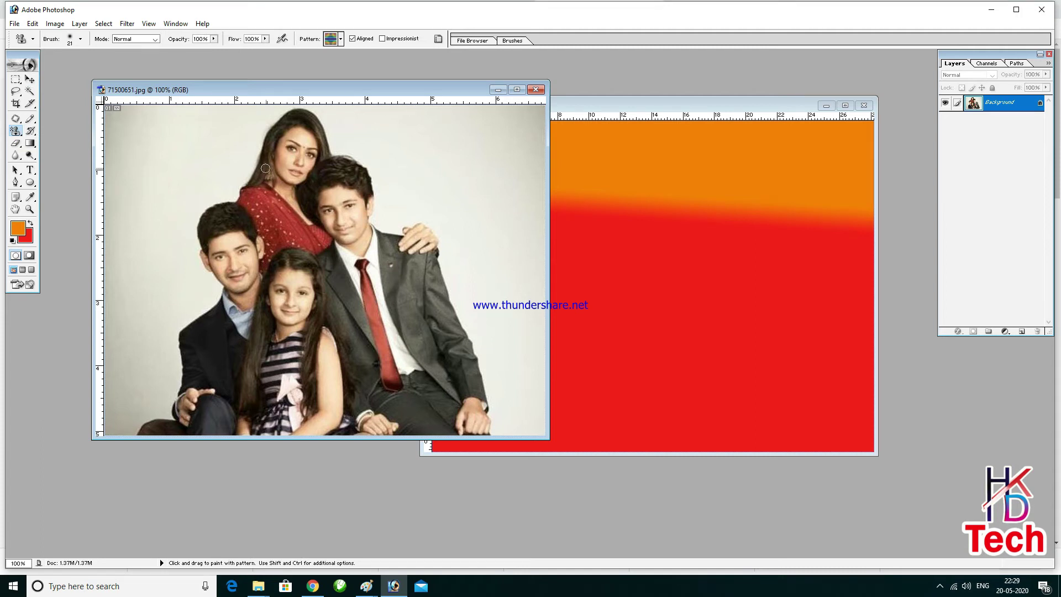
key(bracketright)
key(bracketright)
key(bracketright)
click(230, 264)
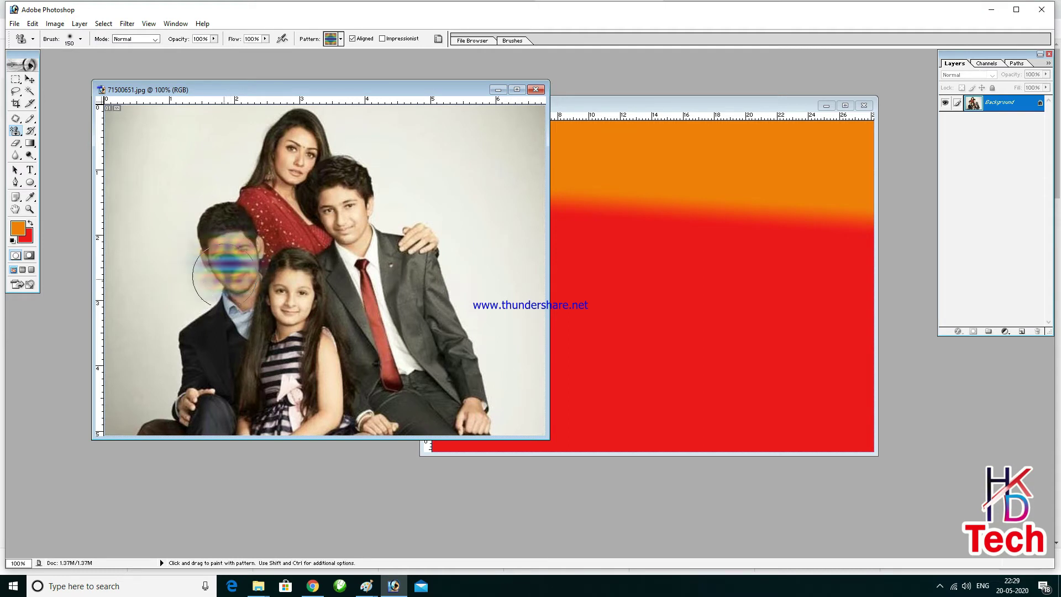
key(ctrl+z)
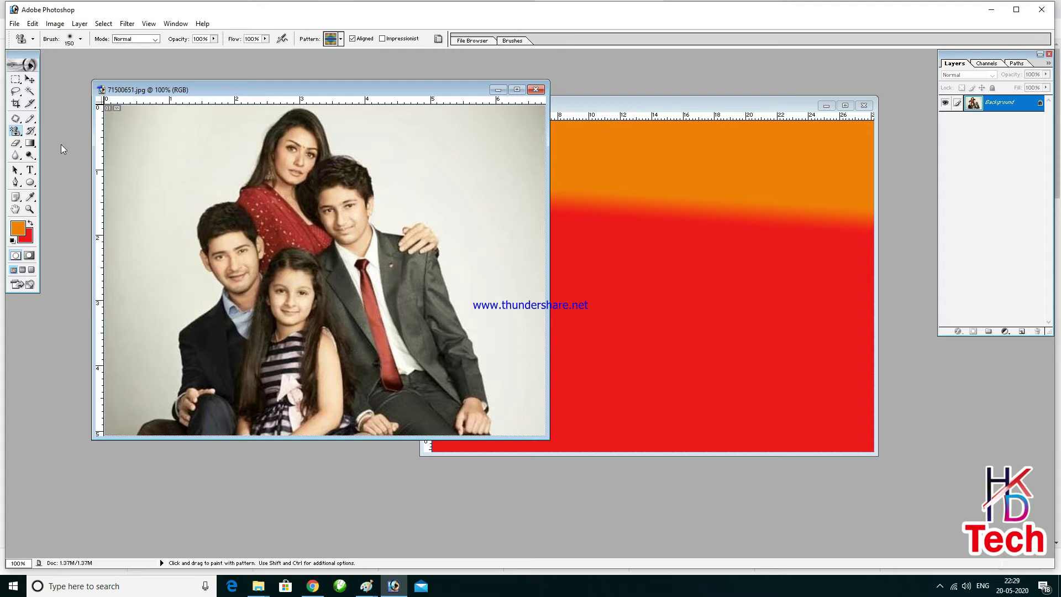
Switch to the Clone Stamp Tool and sample the man's face in 71500651.jpg as the clone source.
right_click(16, 131)
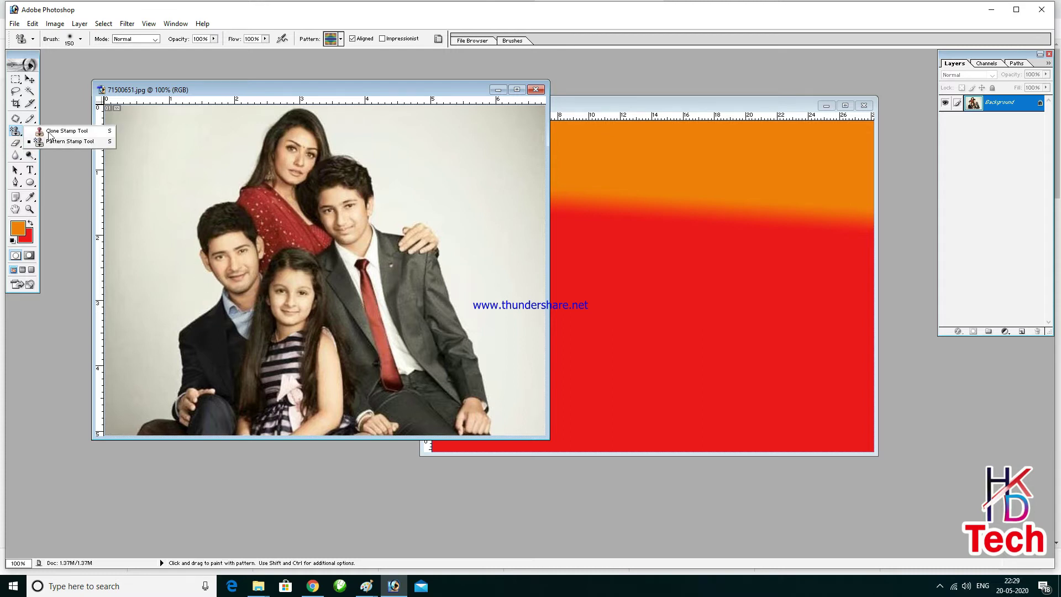
click(50, 133)
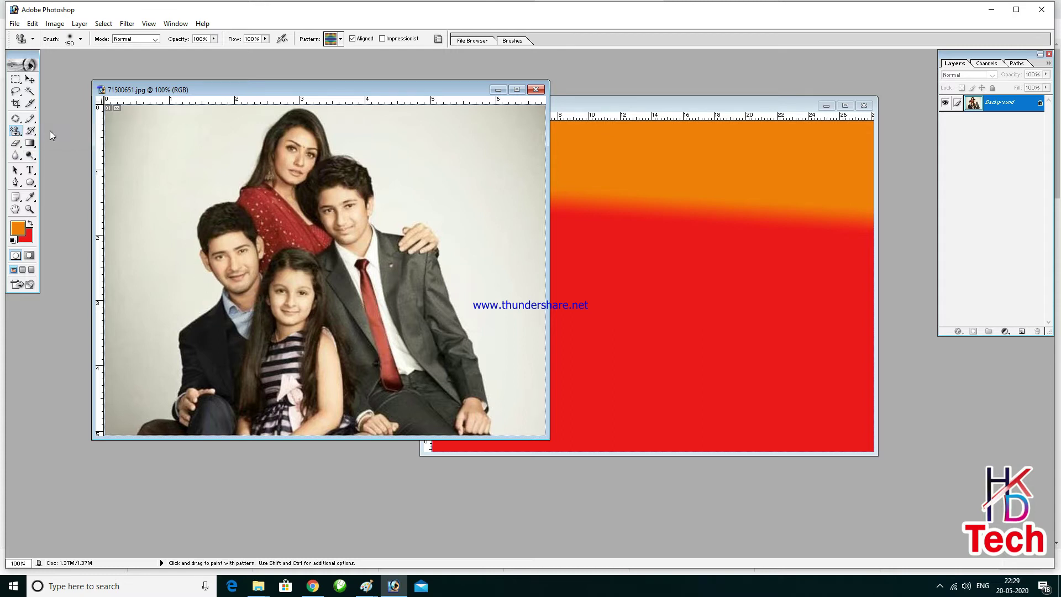
right_click(15, 131)
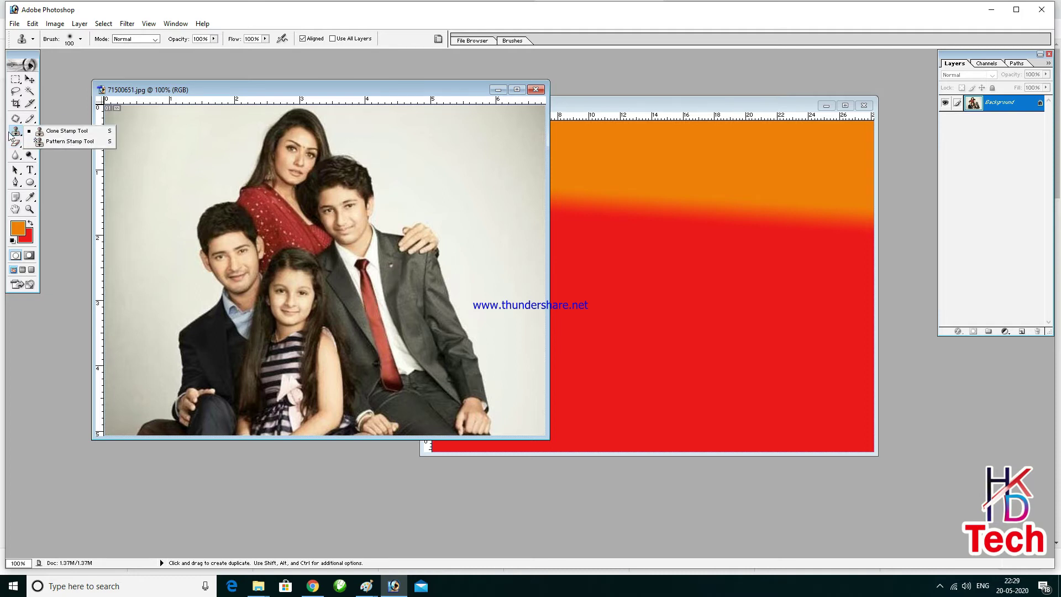
click(67, 134)
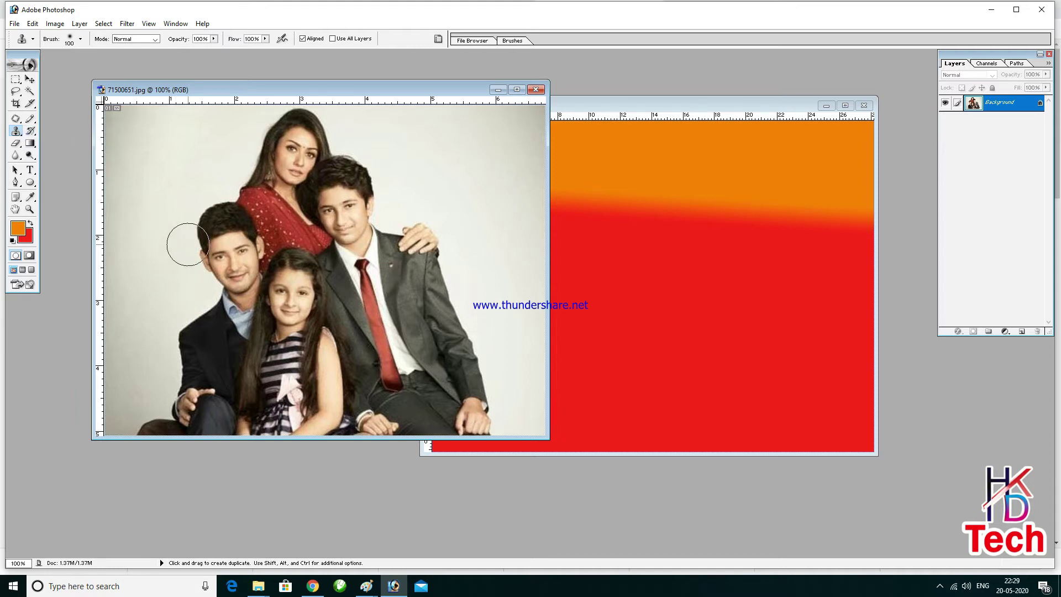
key(alt)
alt+click(227, 256)
Clone the man, the girl and part of the boy's suit onto the upper part of the Untitled-1 gradient with the 100 px brush.
click(712, 160)
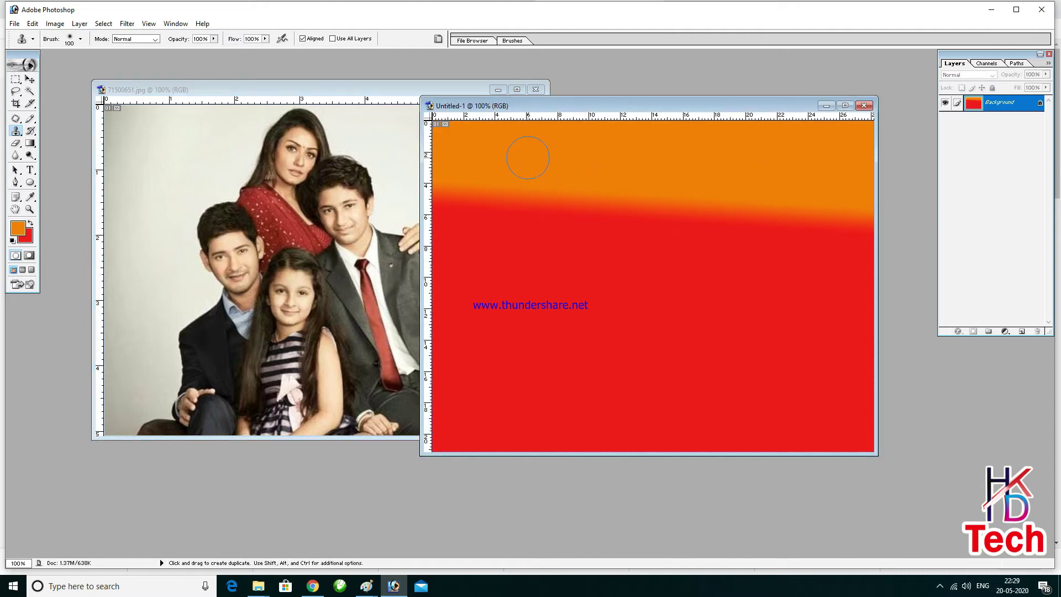
mouse_move(527, 158)
mouse_down()
mouse_move(530, 181)
mouse_move(569, 183)
mouse_move(561, 155)
mouse_move(512, 146)
mouse_move(497, 165)
mouse_move(519, 222)
mouse_move(572, 227)
mouse_move(580, 148)
mouse_move(533, 141)
mouse_move(501, 176)
mouse_move(501, 206)
mouse_move(553, 257)
mouse_move(606, 258)
mouse_move(609, 157)
mouse_move(569, 132)
mouse_move(623, 148)
mouse_move(632, 233)
mouse_move(559, 281)
mouse_move(489, 244)
mouse_move(486, 227)
mouse_move(511, 280)
mouse_move(580, 304)
mouse_move(642, 267)
mouse_move(649, 225)
mouse_up()
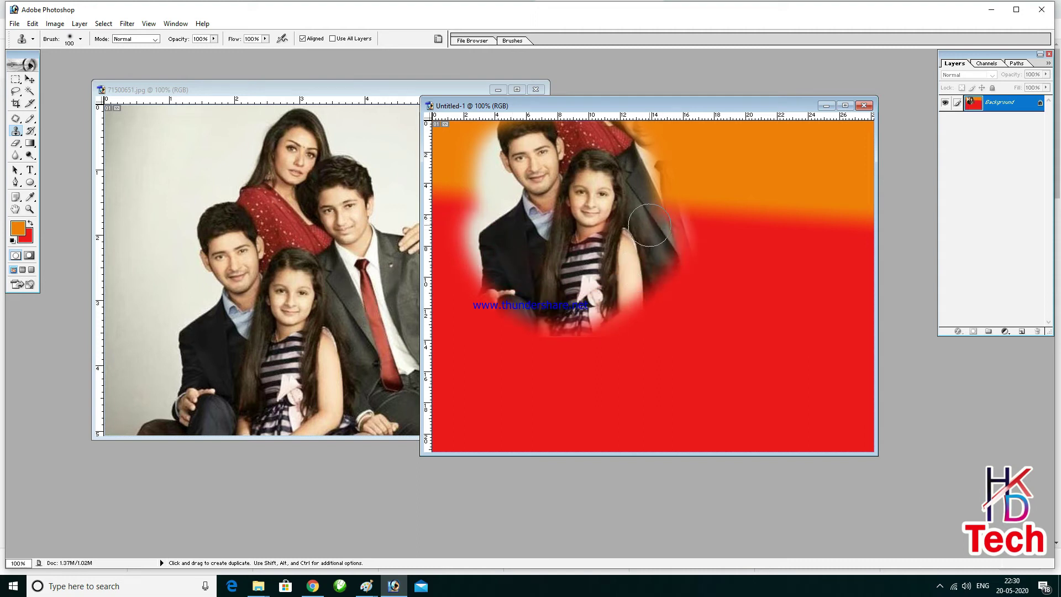
mouse_move(500, 130)
mouse_down()
mouse_move(453, 247)
mouse_move(483, 120)
mouse_move(432, 208)
mouse_move(437, 143)
mouse_move(438, 254)
mouse_move(476, 274)
mouse_move(495, 225)
mouse_move(469, 290)
mouse_move(457, 291)
mouse_move(606, 274)
mouse_move(638, 209)
mouse_move(632, 127)
mouse_move(610, 127)
mouse_move(646, 164)
mouse_move(670, 264)
mouse_move(663, 127)
mouse_up()
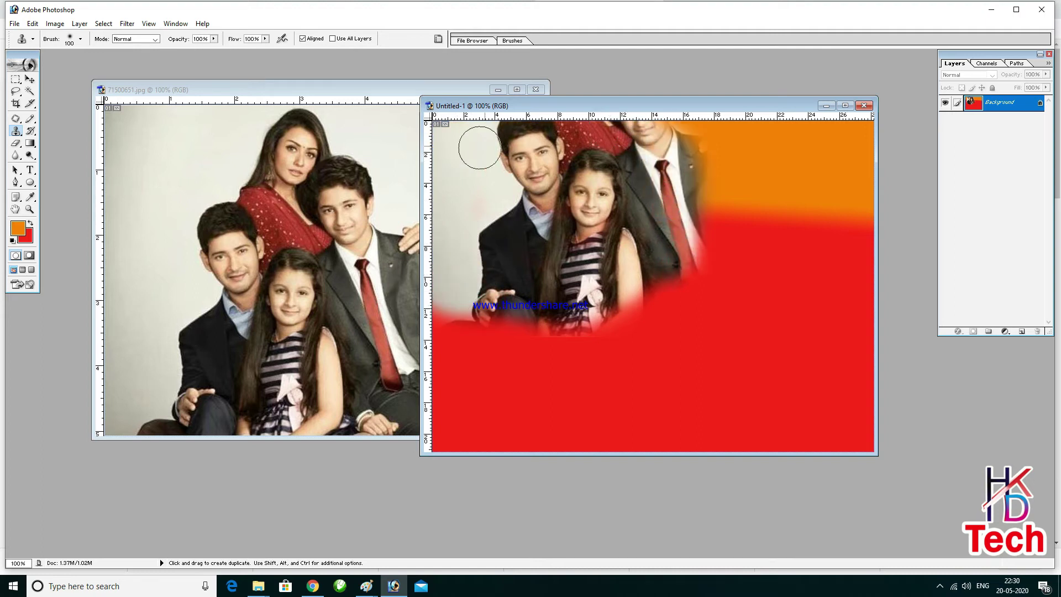
click(81, 39)
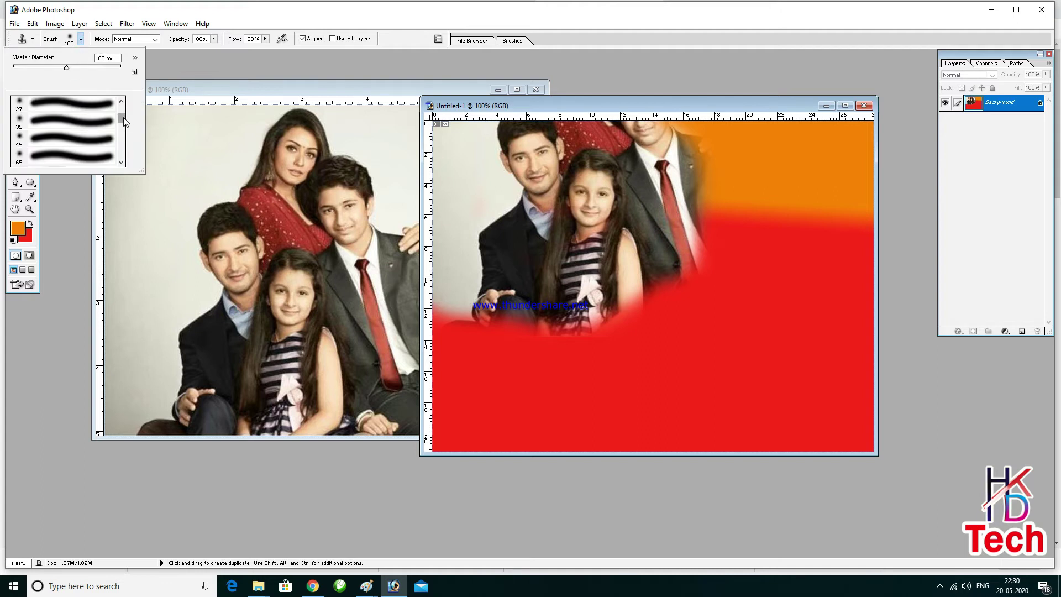
drag(122, 118, 122, 105)
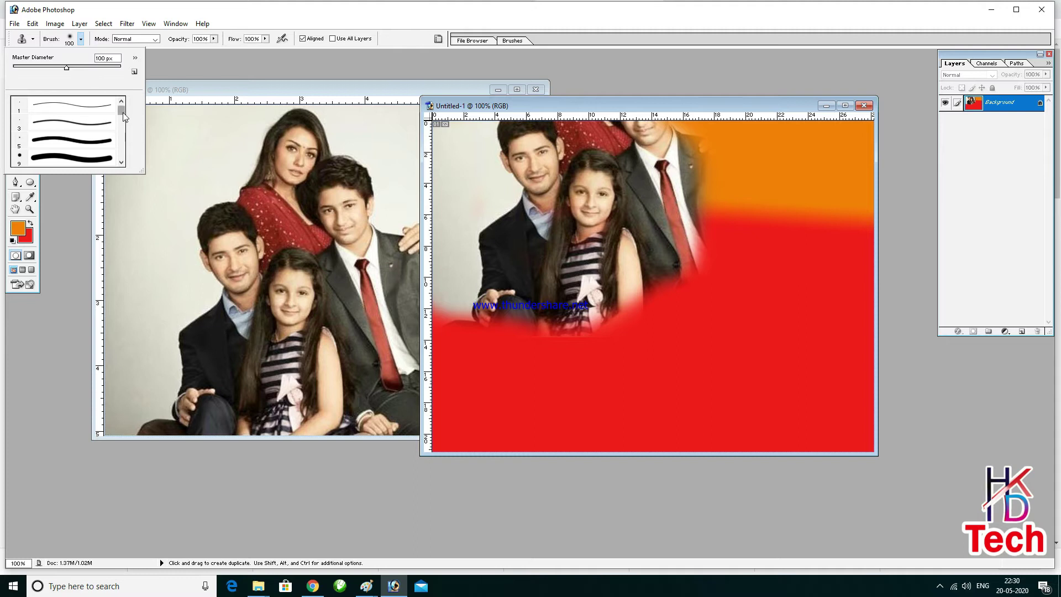
drag(124, 116, 121, 126)
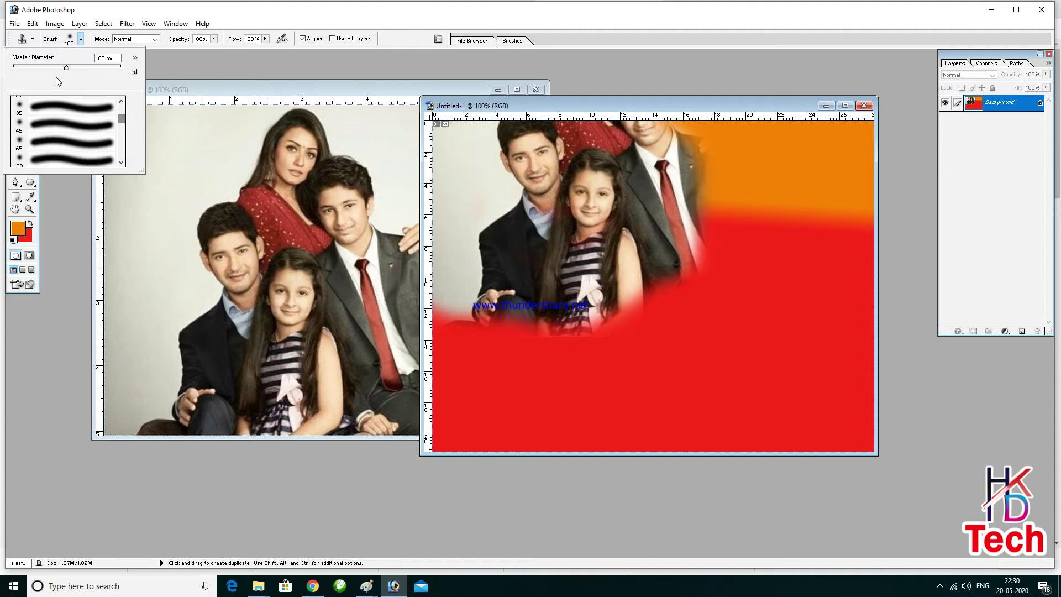
click(156, 133)
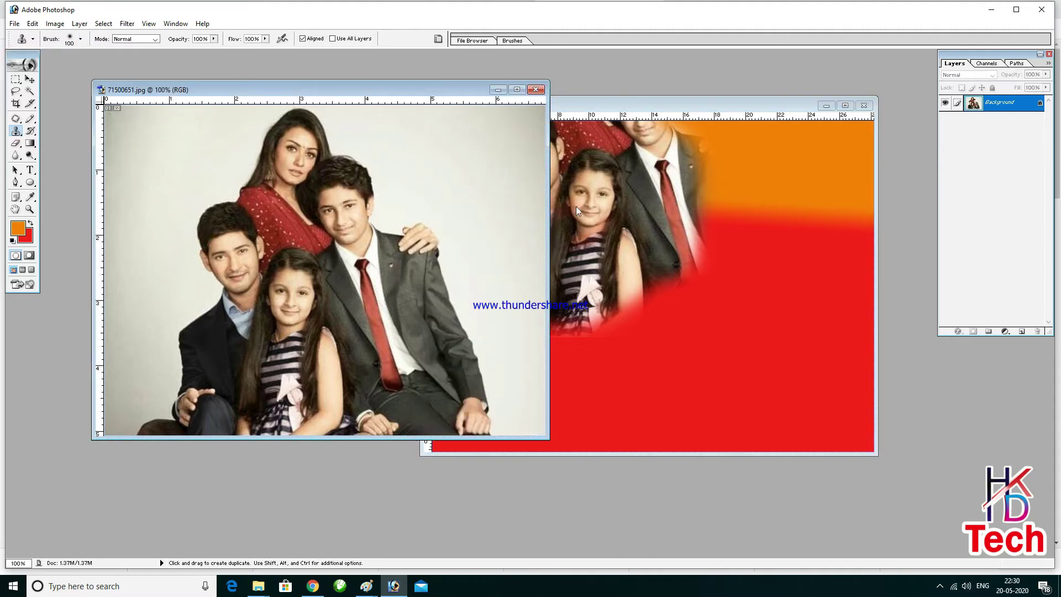
click(575, 206)
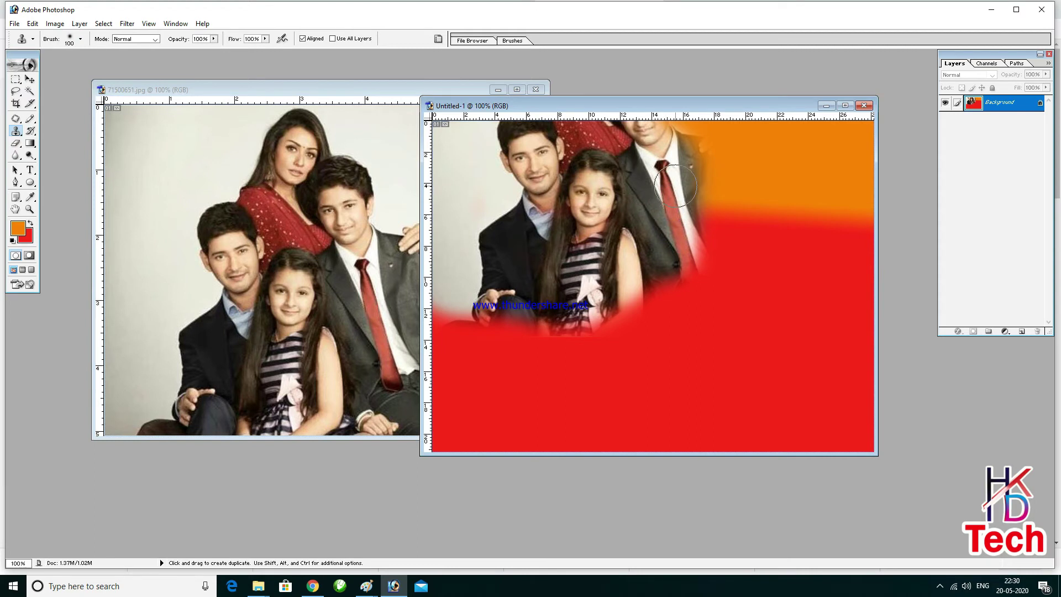
Switch to the Pattern Stamp Tool and look through its available patterns and the pattern library options.
click(17, 133)
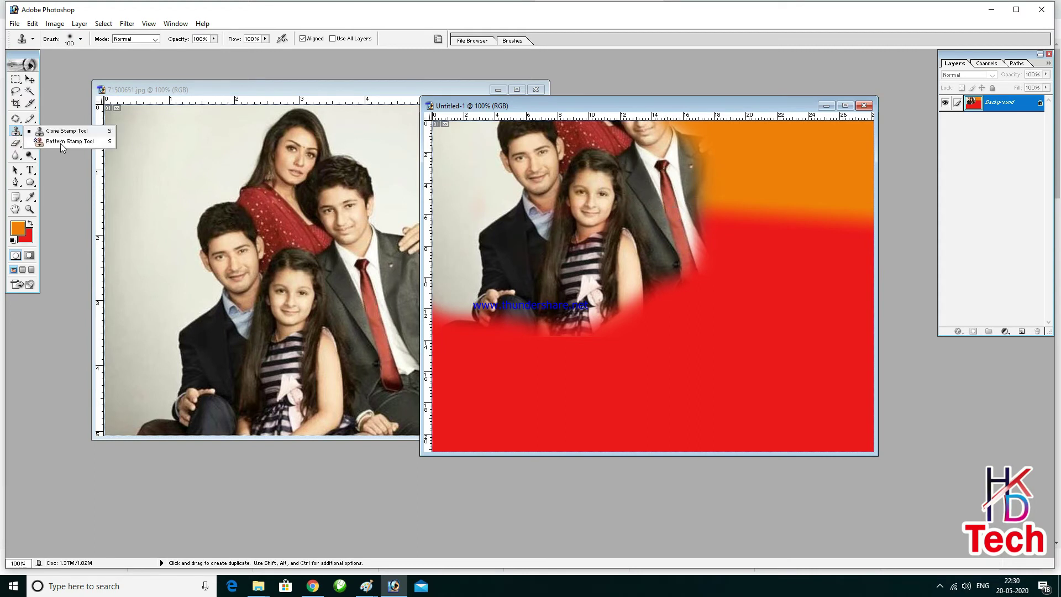
click(62, 142)
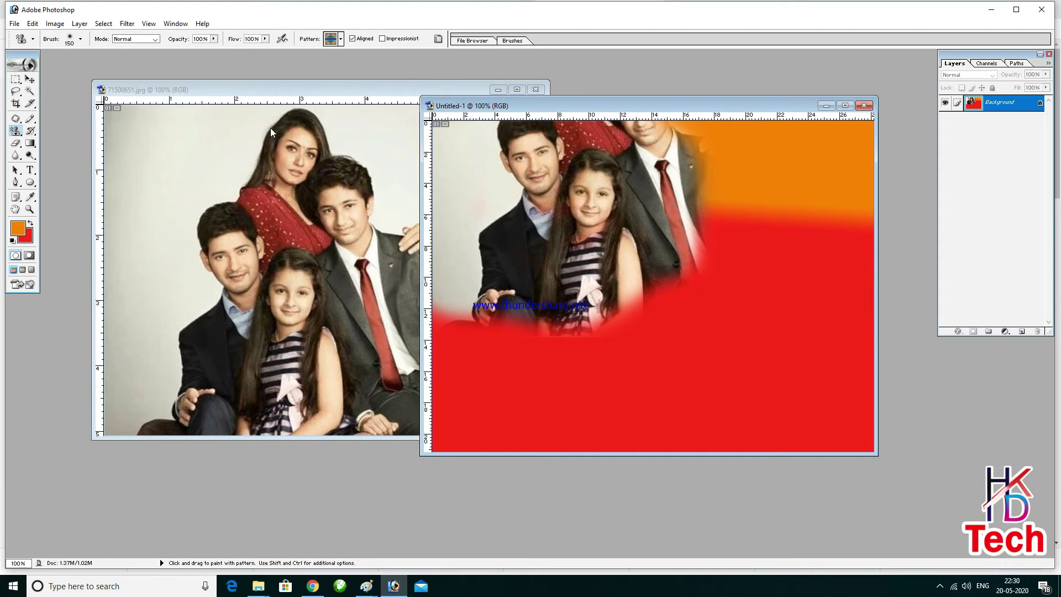
click(341, 40)
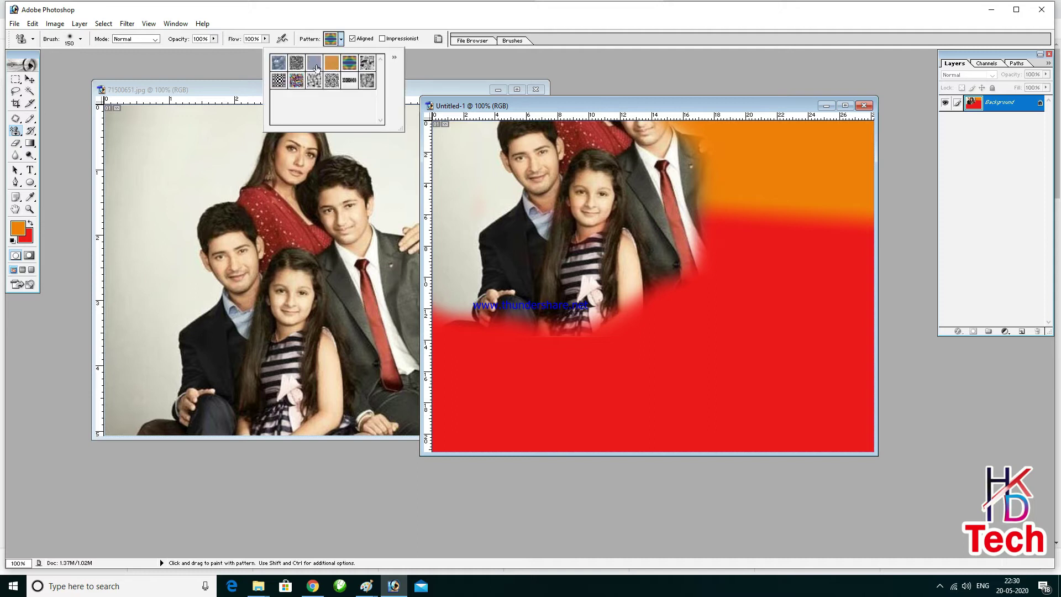
click(395, 57)
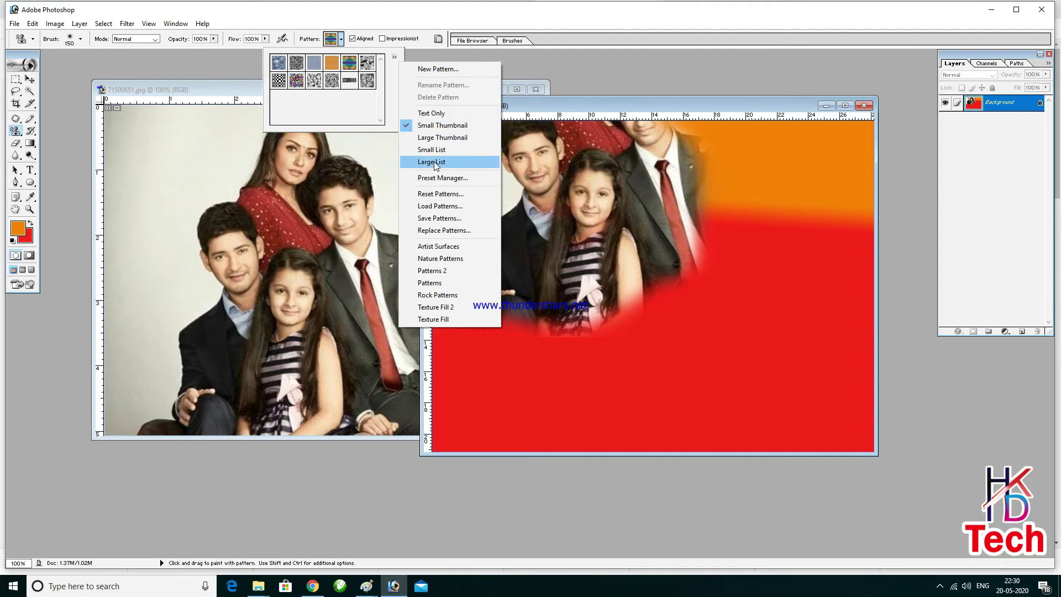
click(555, 81)
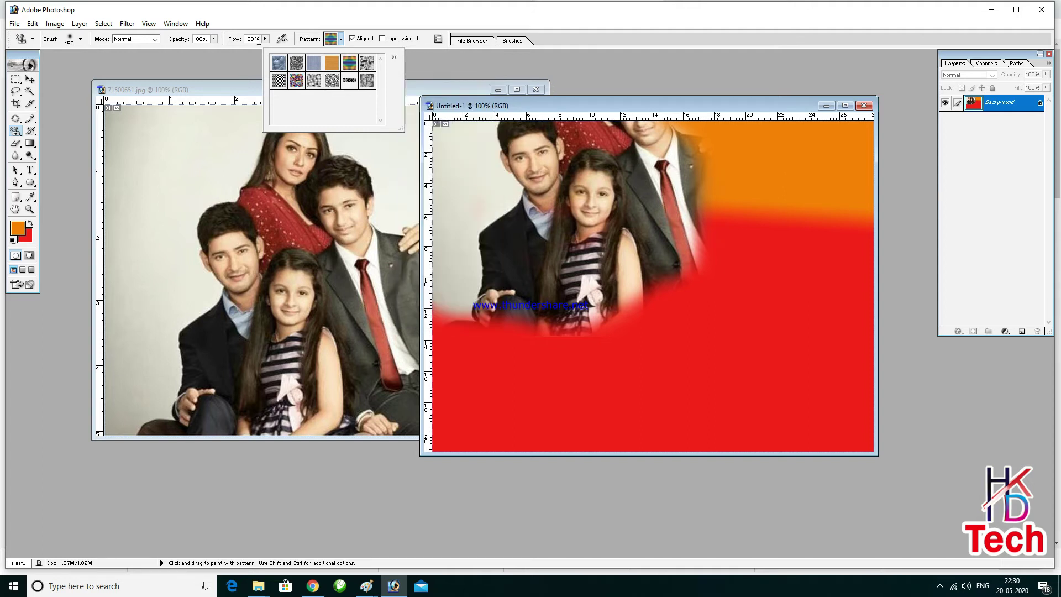
Choose the multicoloured swirl pattern and stamp it over the photo's background on both sides of the family.
click(297, 82)
click(232, 149)
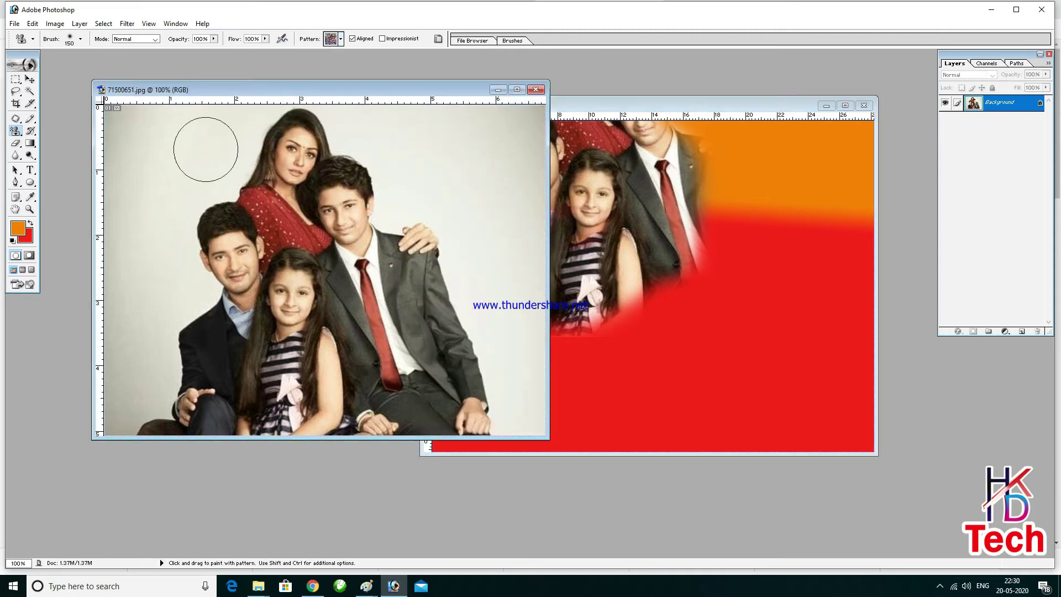
mouse_move(142, 142)
mouse_down()
mouse_move(215, 146)
mouse_move(145, 167)
mouse_move(119, 209)
mouse_move(104, 264)
mouse_move(128, 219)
mouse_move(117, 308)
mouse_move(148, 249)
mouse_move(127, 354)
mouse_up()
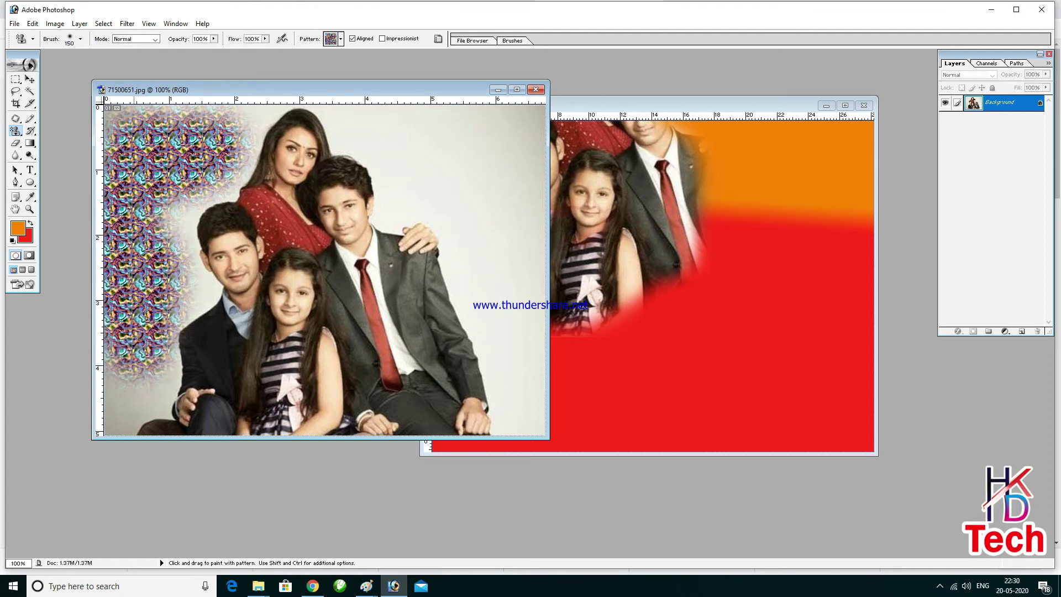
mouse_move(436, 125)
mouse_down()
mouse_move(508, 183)
mouse_move(522, 238)
mouse_up()
Choose the orange wood-like pattern and stamp it over the photo's right background and part of the upper-left background.
click(341, 40)
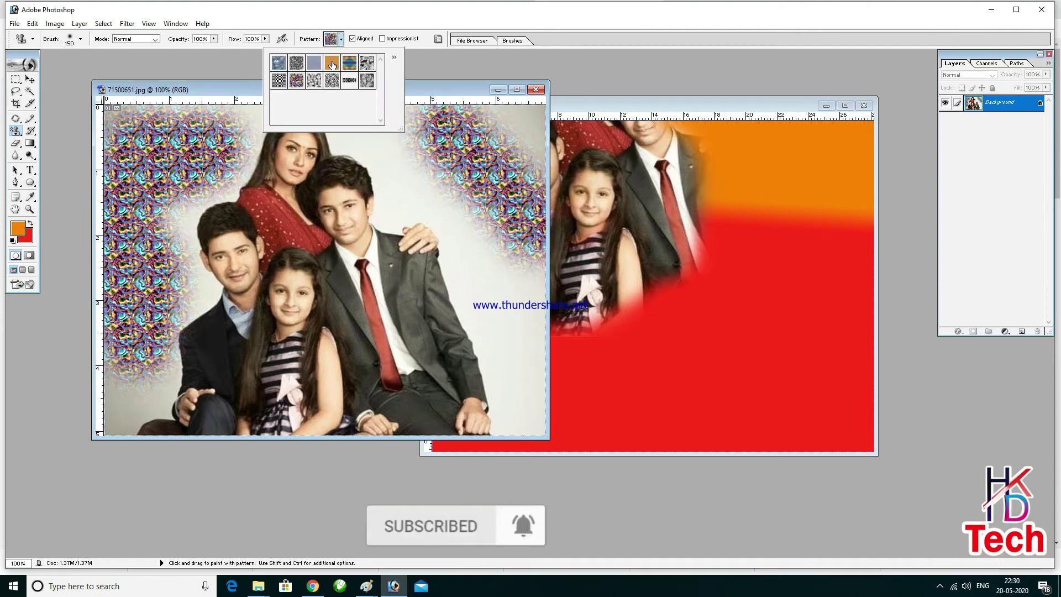
click(331, 65)
mouse_move(485, 260)
mouse_down()
mouse_move(520, 421)
mouse_move(471, 245)
mouse_move(400, 133)
mouse_move(398, 165)
mouse_move(514, 232)
mouse_move(438, 115)
mouse_up()
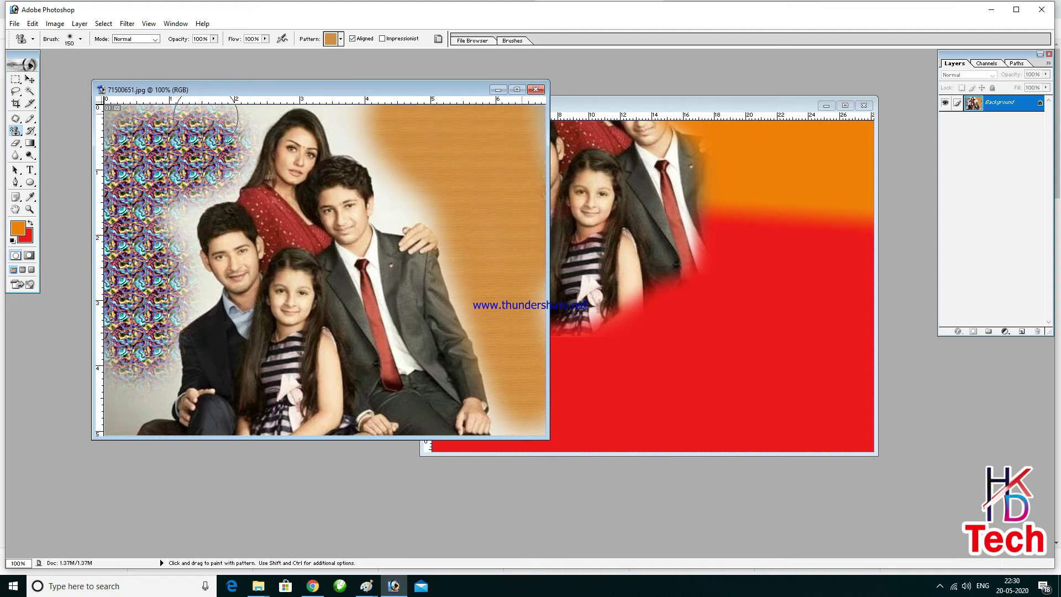
drag(206, 122, 166, 160)
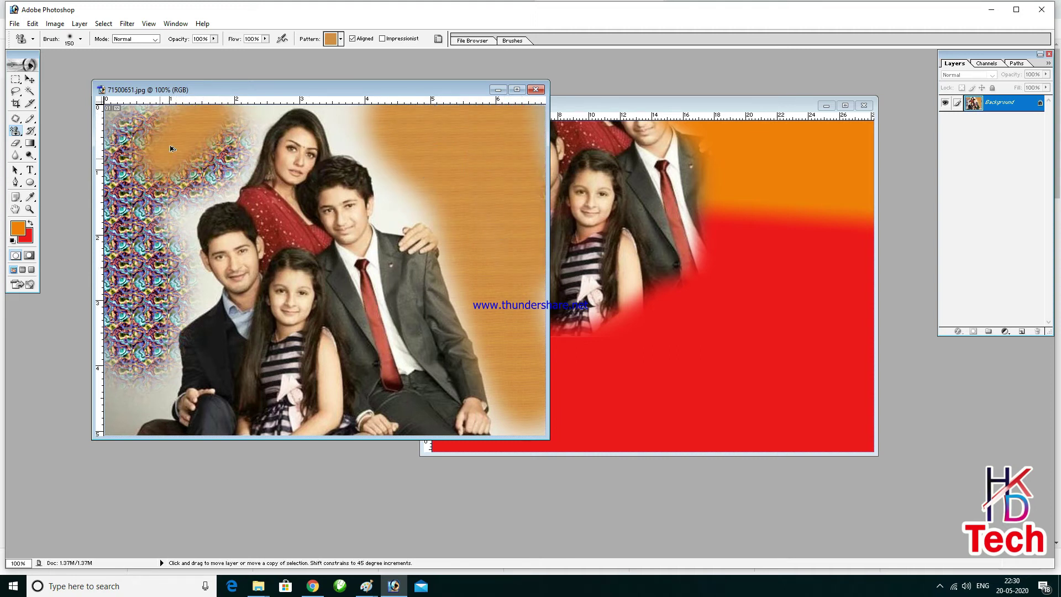
Undo all the pattern strokes painted on 71500651.jpg.
key(ctrl+alt+z)
key(ctrl+alt+z)
key(ctrl+alt+z)
key(ctrl+alt+z)
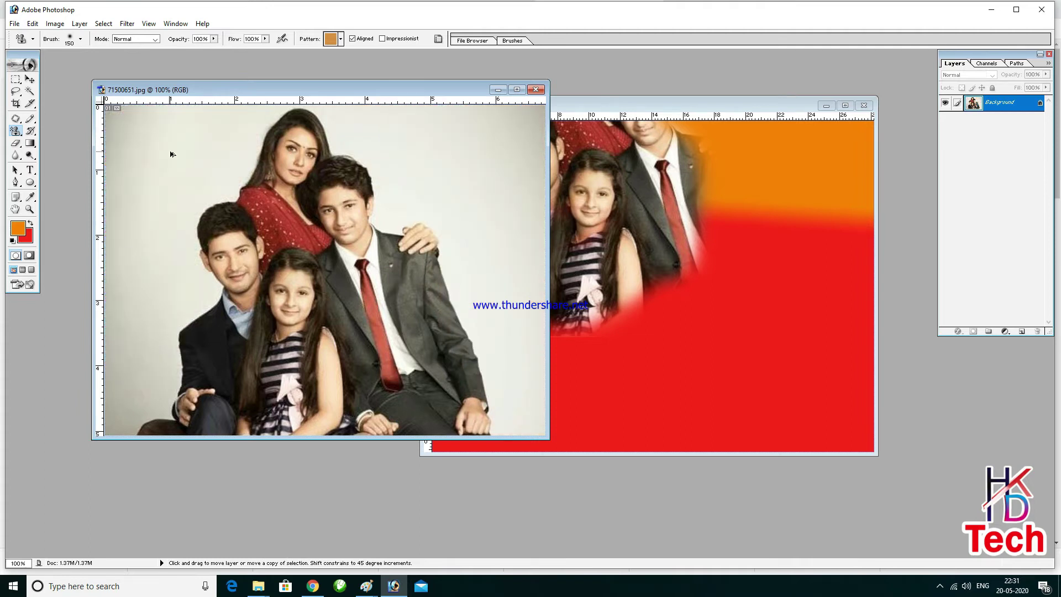
Switch to the History Brush Tool and enlarge its brush to 200 px.
click(33, 133)
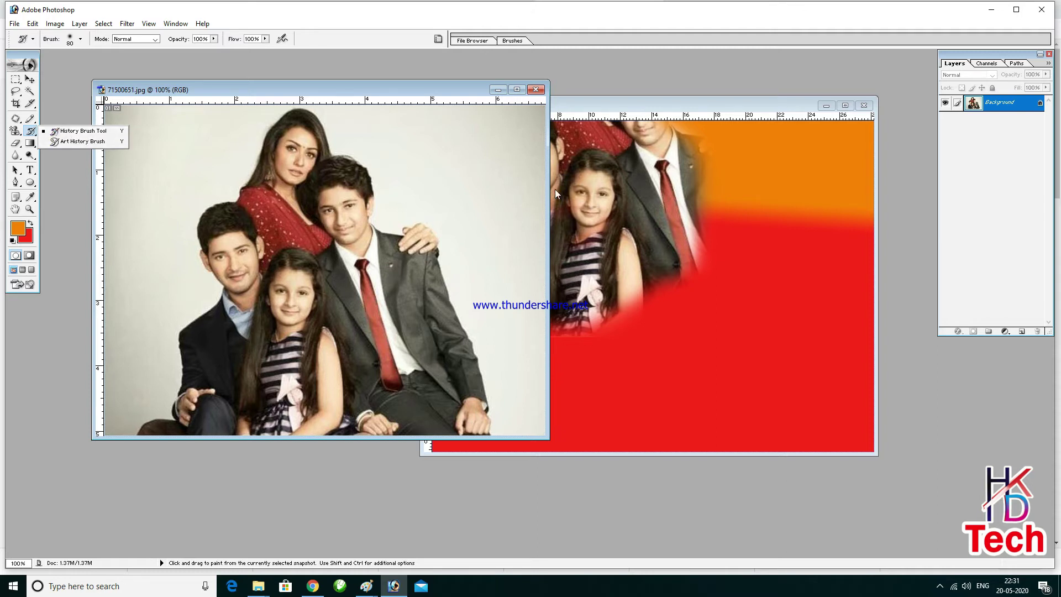
click(635, 148)
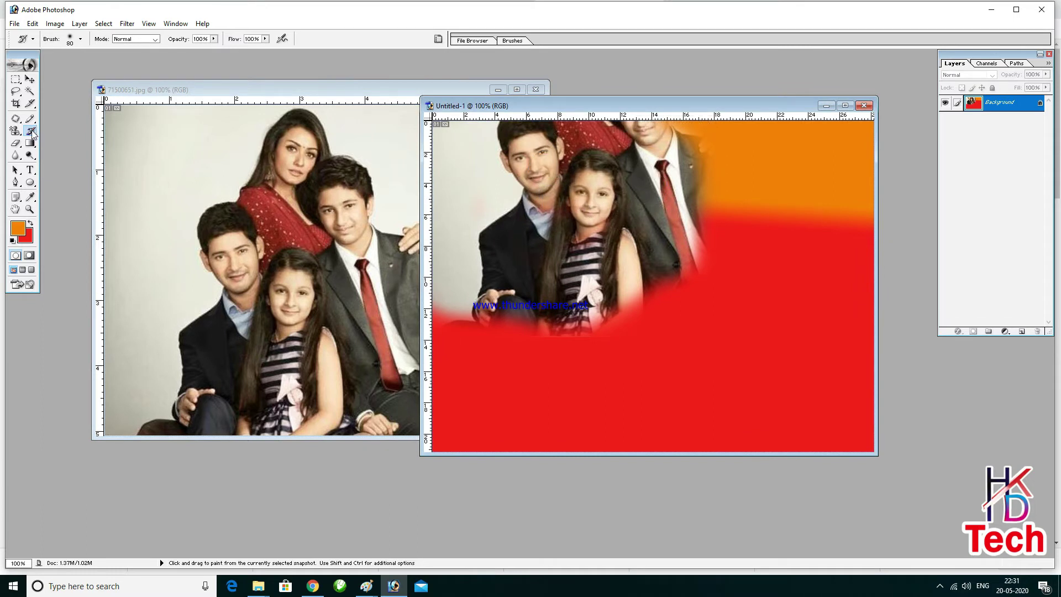
click(370, 167)
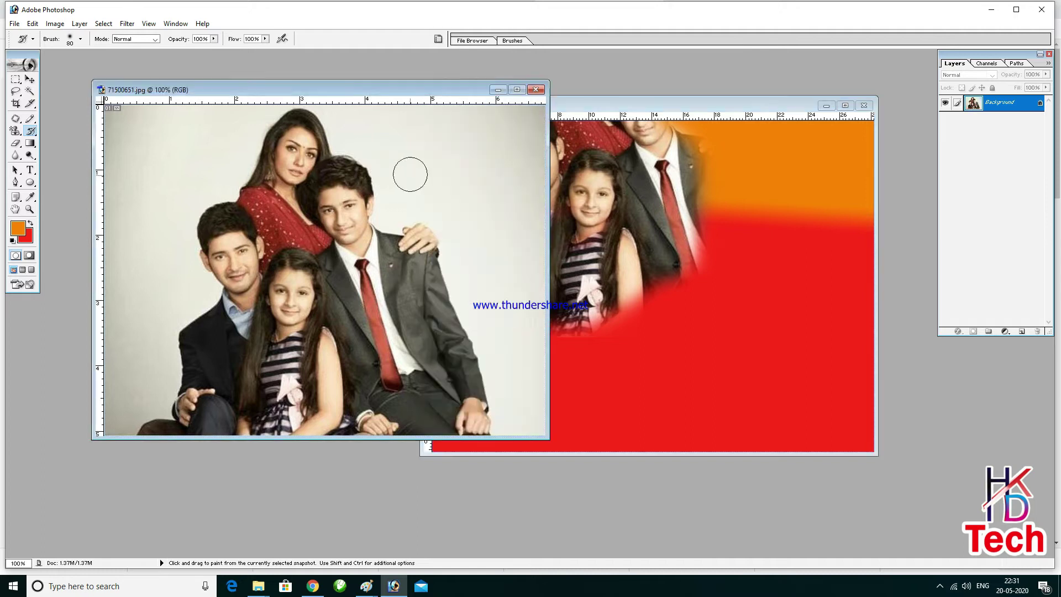
key(bracketright)
key(bracketright)
key(bracketright)
key(bracketright)
key(bracketright)
Try the History Brush over the cloned family photo in Untitled-1, and undo the strokes.
click(613, 226)
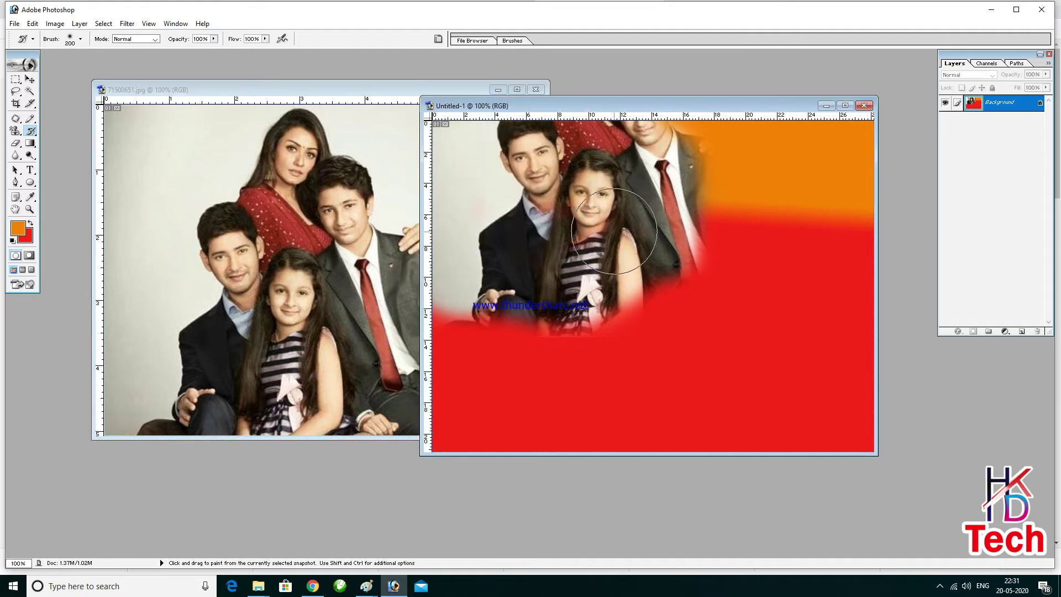
mouse_move(652, 238)
mouse_down()
mouse_move(683, 231)
mouse_move(554, 328)
mouse_move(687, 158)
mouse_move(652, 196)
mouse_move(488, 288)
mouse_move(643, 150)
mouse_up()
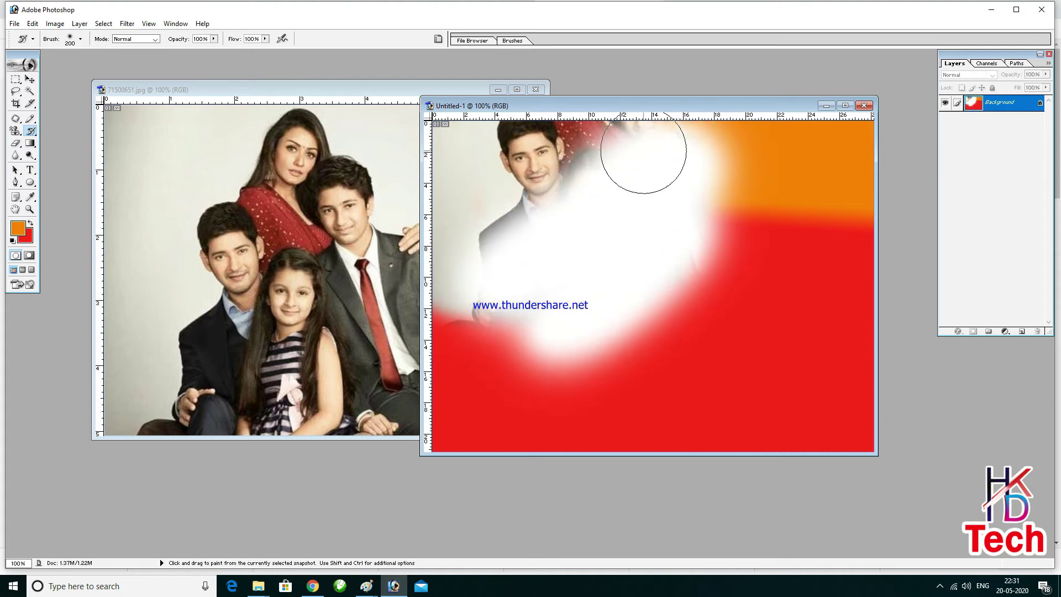
key(ctrl+alt+z)
key(ctrl+alt+z)
key(ctrl+alt+z)
Set the foreground colour to black and brush the whole Untitled-1 canvas back to white with the History Brush.
click(19, 228)
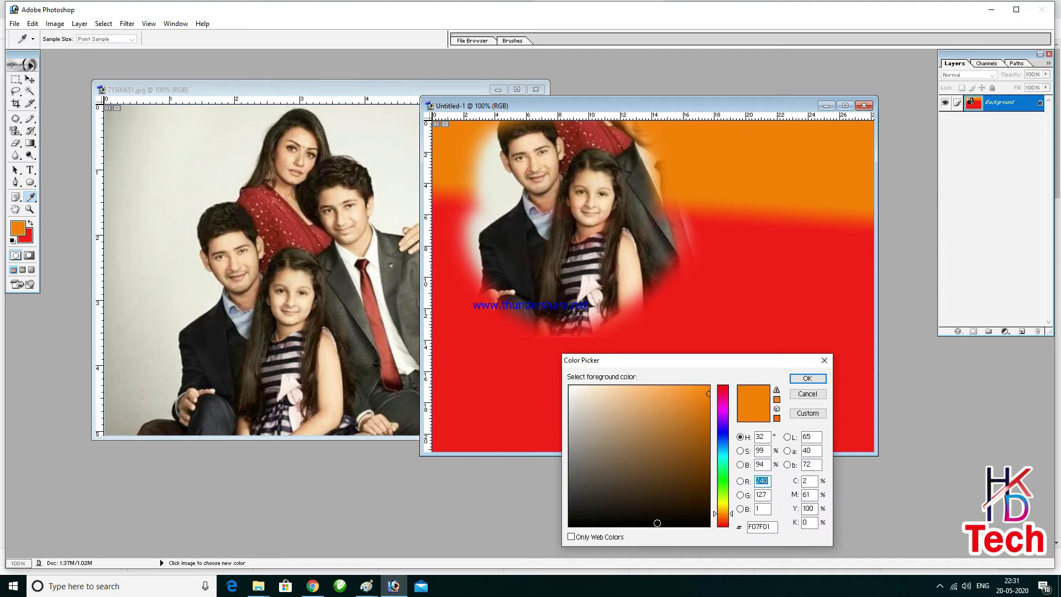
click(656, 520)
click(810, 378)
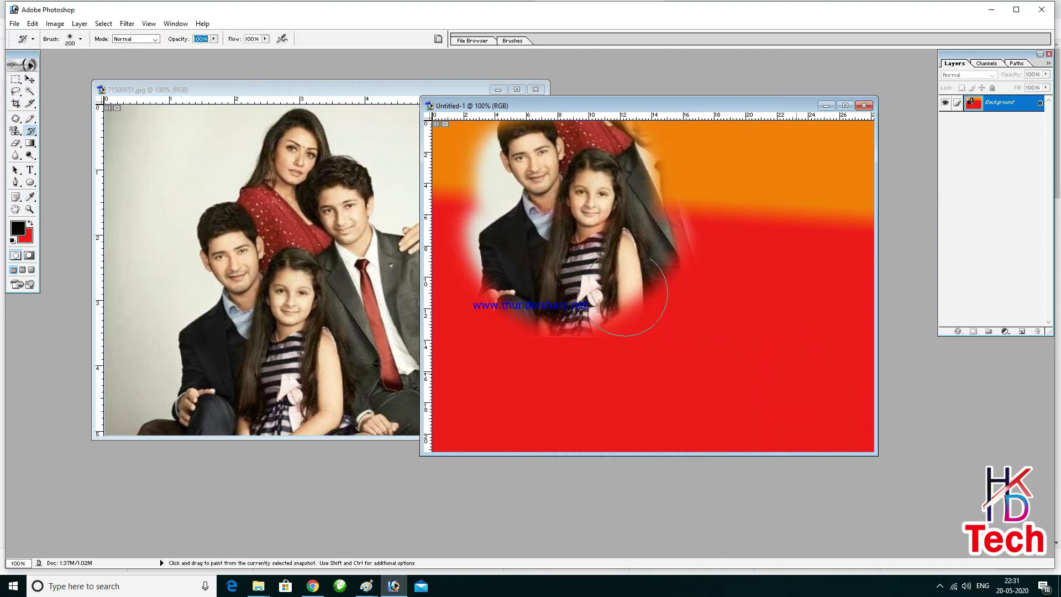
mouse_move(591, 241)
mouse_down()
mouse_move(513, 311)
mouse_move(590, 275)
mouse_move(544, 211)
mouse_move(485, 161)
mouse_move(473, 336)
mouse_move(486, 236)
mouse_move(636, 354)
mouse_up()
mouse_move(822, 240)
mouse_down()
mouse_move(615, 158)
mouse_move(828, 158)
mouse_move(857, 277)
mouse_move(486, 408)
mouse_move(740, 337)
mouse_move(846, 431)
mouse_move(705, 454)
mouse_move(432, 455)
mouse_move(467, 114)
mouse_move(812, 356)
mouse_move(785, 315)
mouse_up()
mouse_move(801, 420)
mouse_down()
mouse_move(526, 154)
mouse_move(486, 287)
mouse_move(691, 411)
mouse_move(773, 397)
mouse_up()
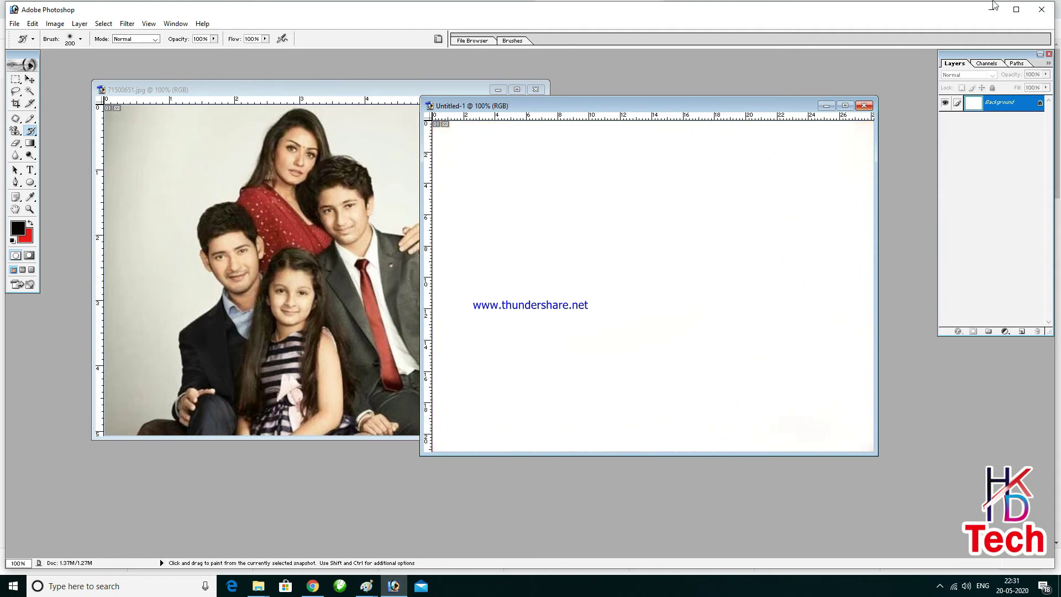
Copy the family photo from 71500651.jpg into Untitled-1 as a new layer and position it over the canvas.
click(31, 133)
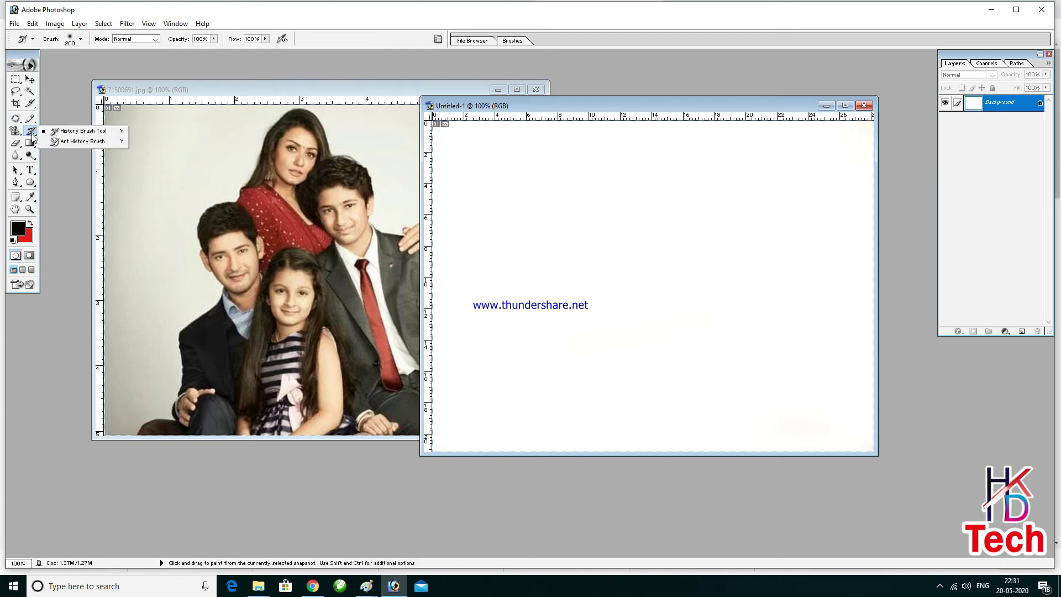
click(54, 161)
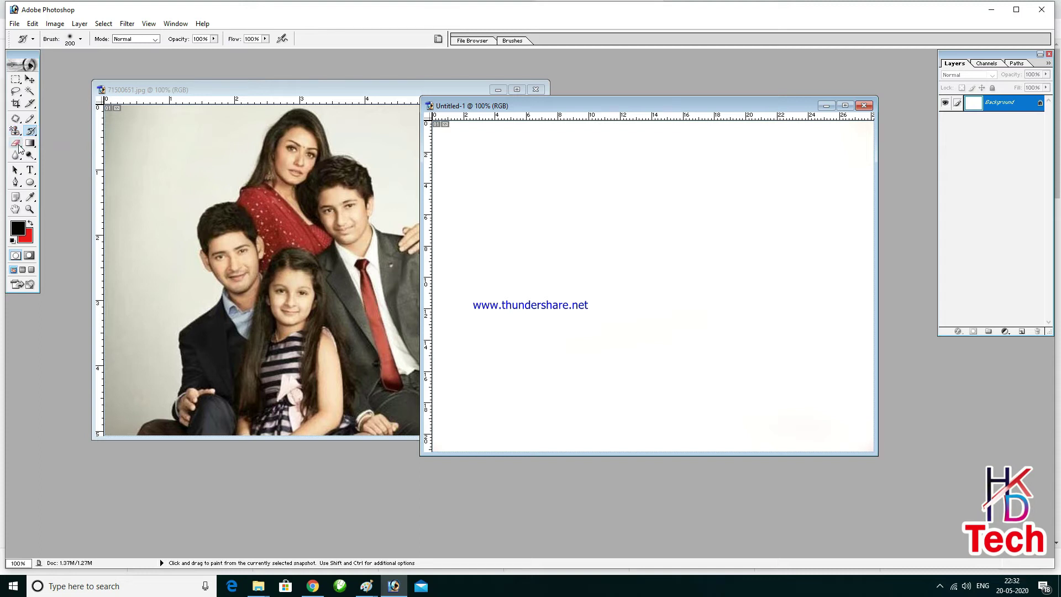
click(340, 100)
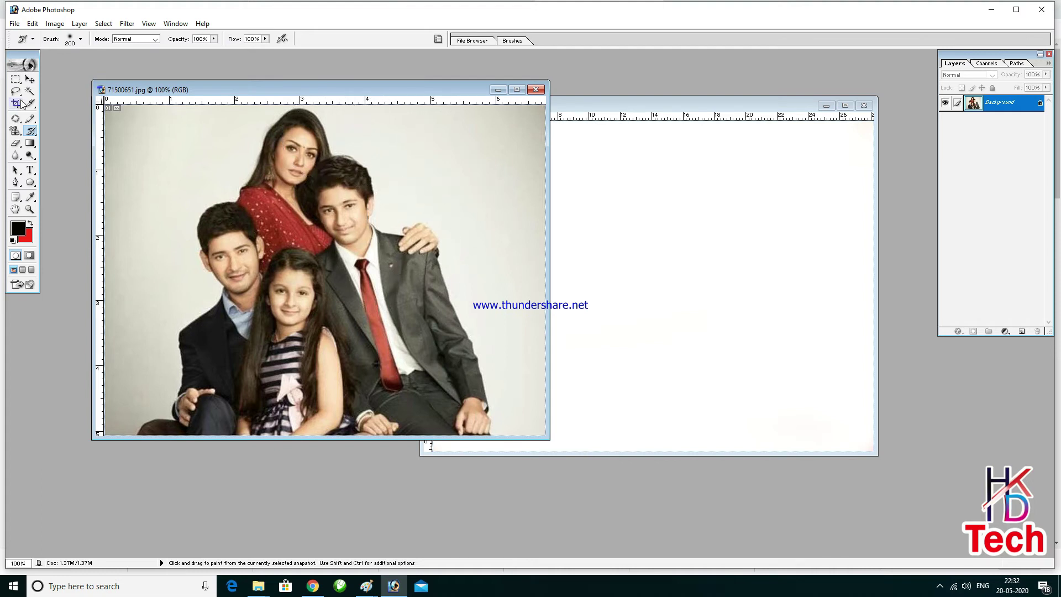
click(29, 79)
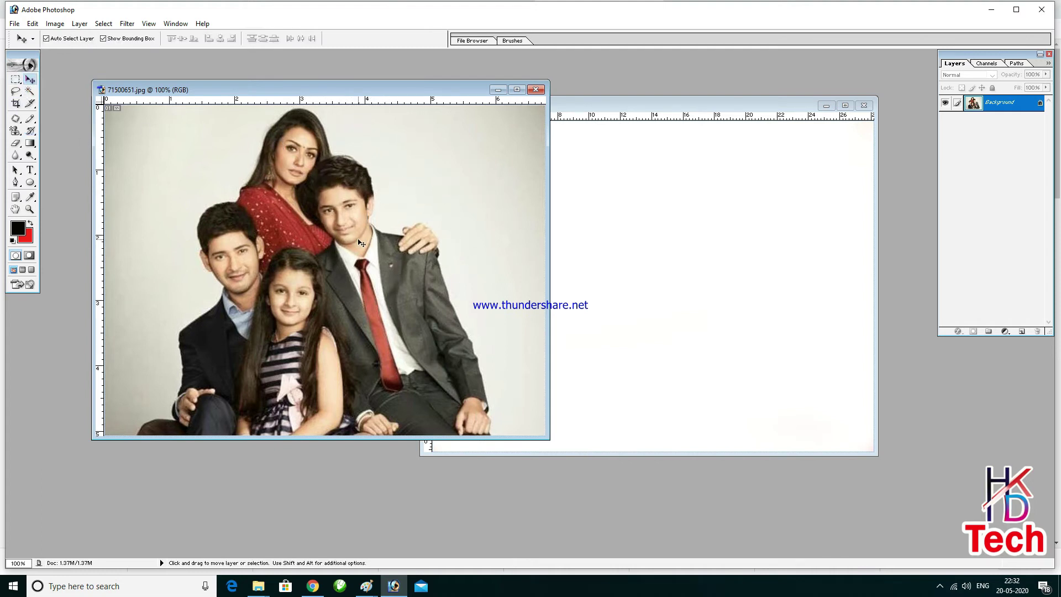
drag(350, 221, 630, 256)
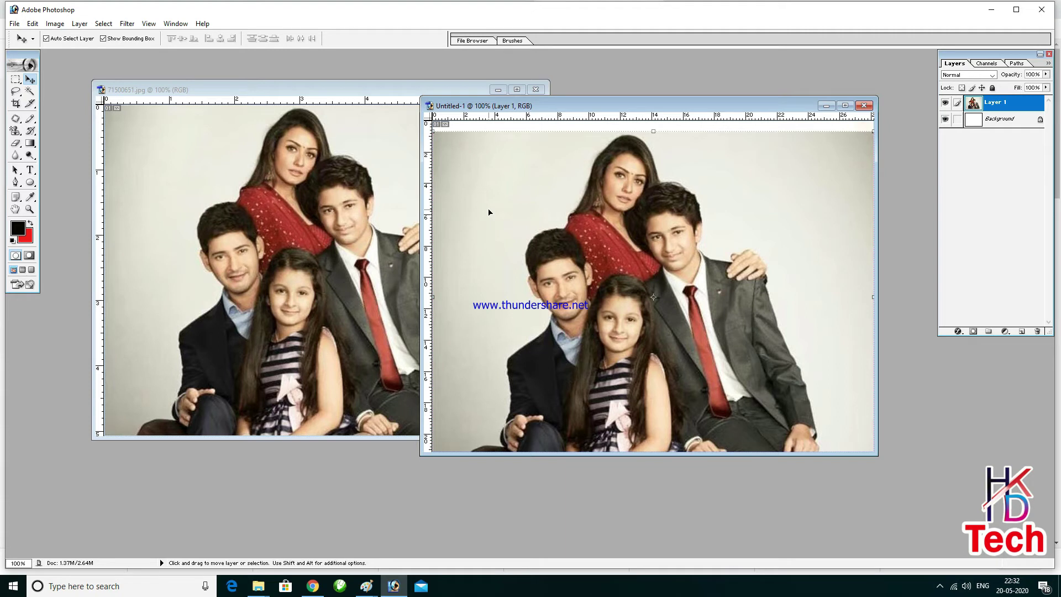
drag(648, 257, 651, 250)
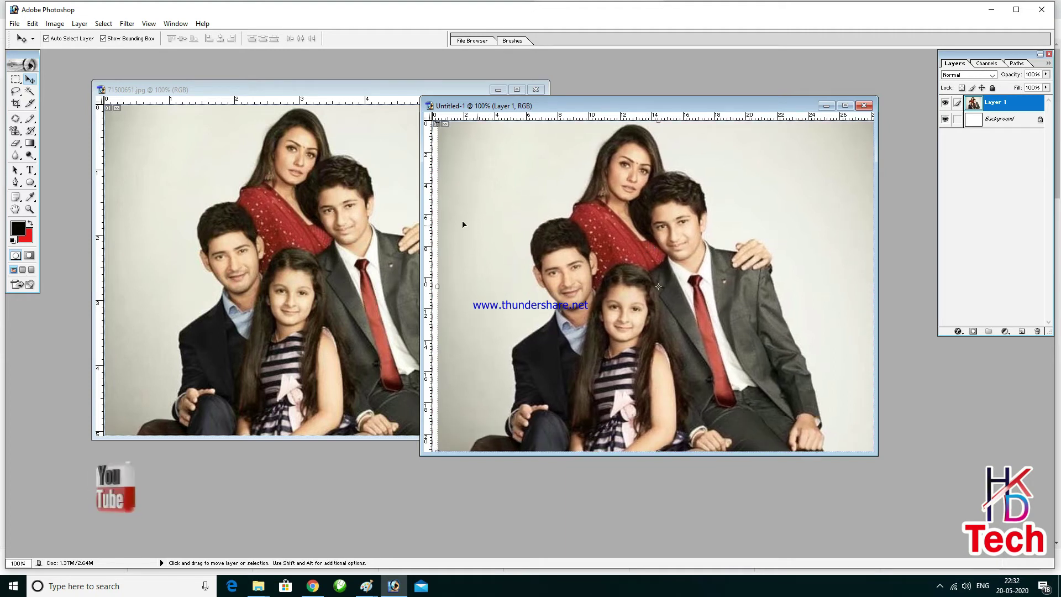
Erase the photo's background on both sides of the family with the Eraser Tool, enlarging its brush to 125 px.
key(e)
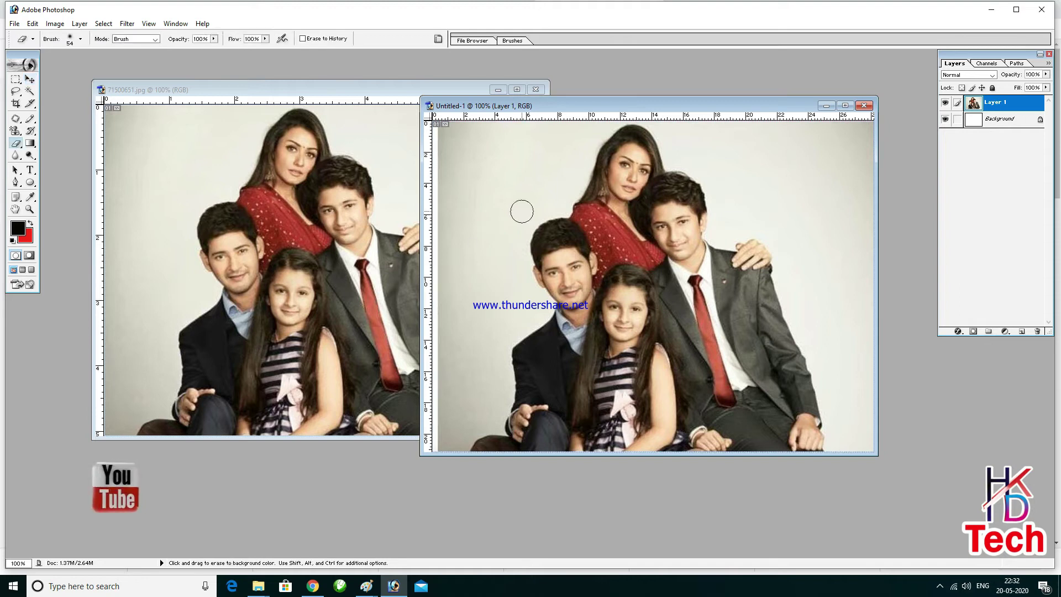
key(bracketright)
key(bracketright)
key(bracketright)
key(bracketright)
key(bracketright)
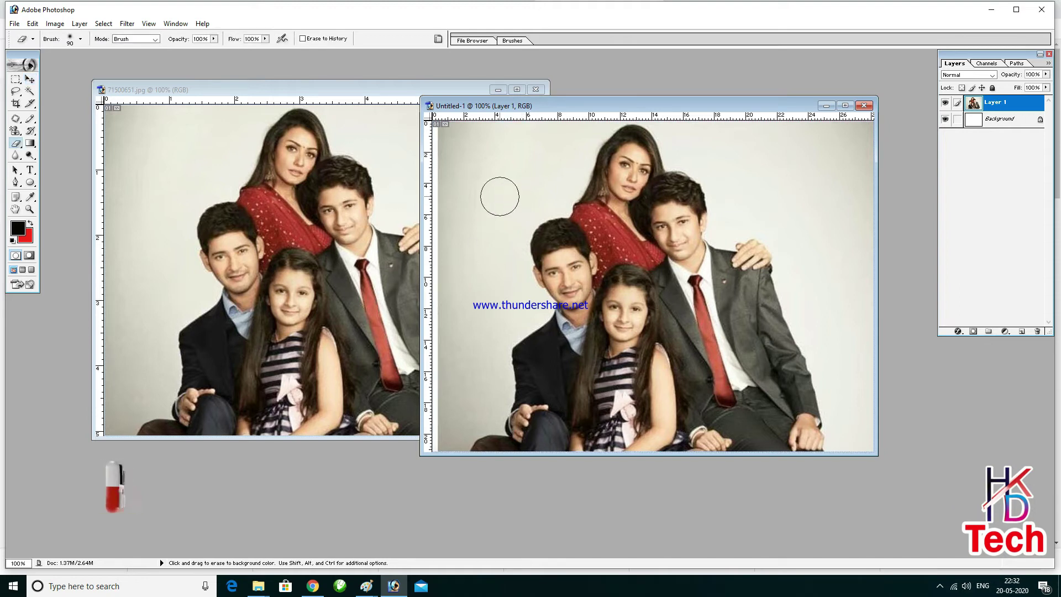
mouse_move(501, 189)
mouse_down()
mouse_move(558, 134)
mouse_move(440, 141)
mouse_move(481, 133)
mouse_move(428, 252)
mouse_move(568, 126)
mouse_move(467, 205)
mouse_move(490, 215)
mouse_move(439, 314)
mouse_move(481, 258)
mouse_move(491, 308)
mouse_move(451, 364)
mouse_move(460, 337)
mouse_move(467, 411)
mouse_move(492, 384)
mouse_move(491, 365)
mouse_move(448, 440)
mouse_move(446, 408)
mouse_up()
mouse_move(705, 151)
mouse_down()
mouse_move(816, 231)
mouse_move(789, 143)
mouse_move(847, 213)
mouse_move(856, 122)
mouse_move(848, 247)
mouse_move(839, 128)
mouse_move(714, 120)
mouse_move(739, 201)
mouse_move(829, 231)
mouse_move(827, 311)
mouse_move(855, 224)
mouse_move(840, 411)
mouse_move(857, 315)
mouse_up()
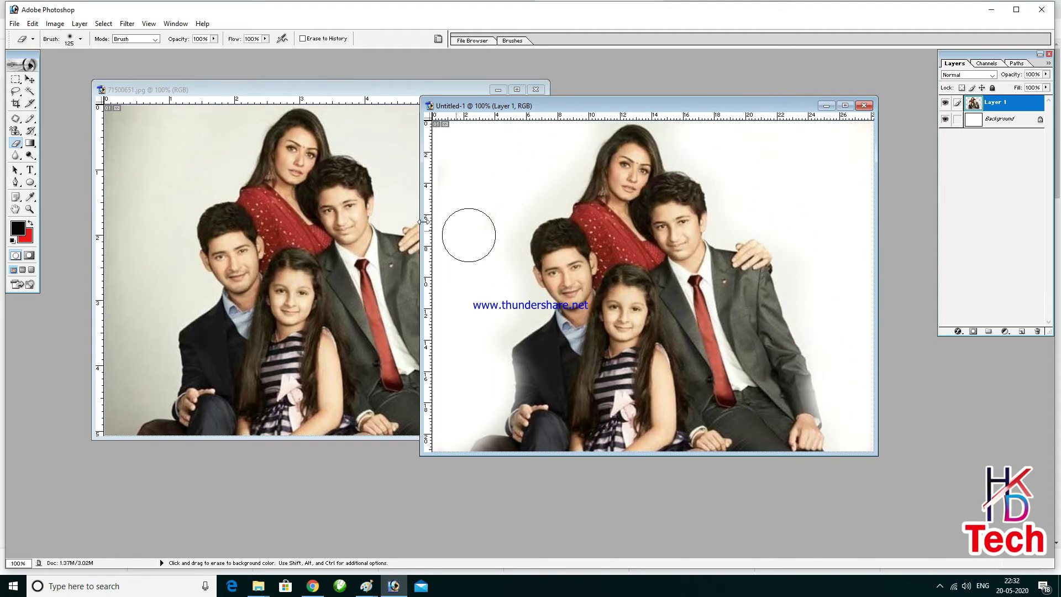
Look through the Eraser Tool's brush presets, opacity setting, erasing modes and related eraser tools.
click(80, 39)
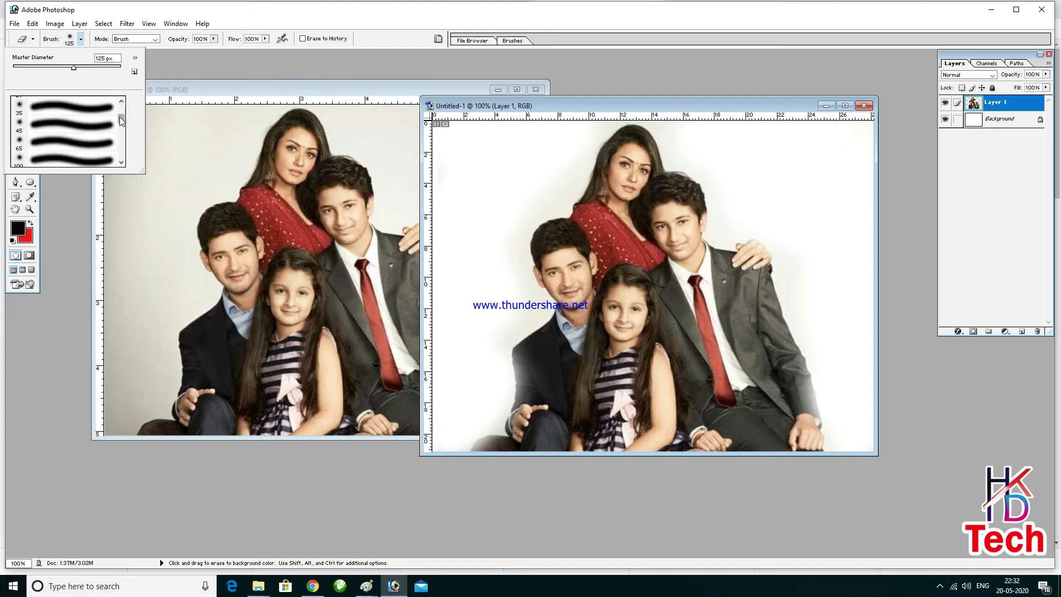
drag(122, 123, 126, 107)
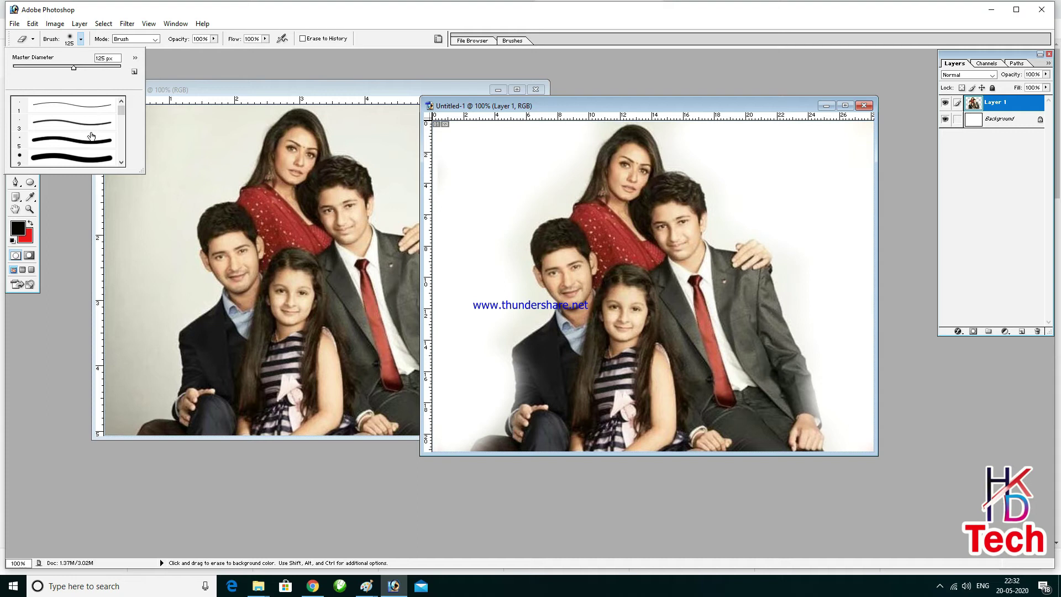
click(215, 40)
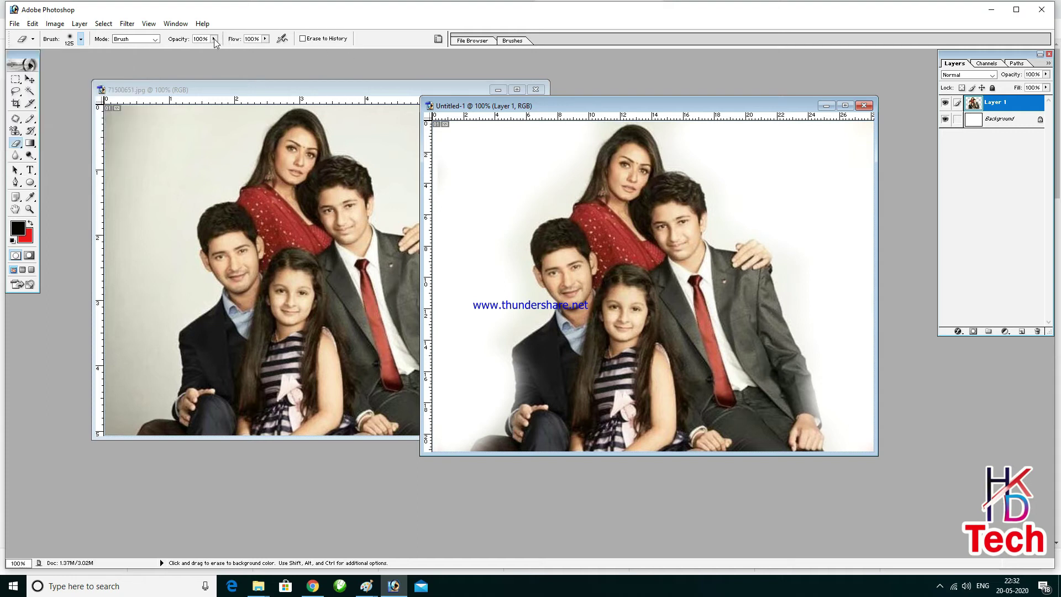
click(213, 39)
click(156, 40)
click(155, 39)
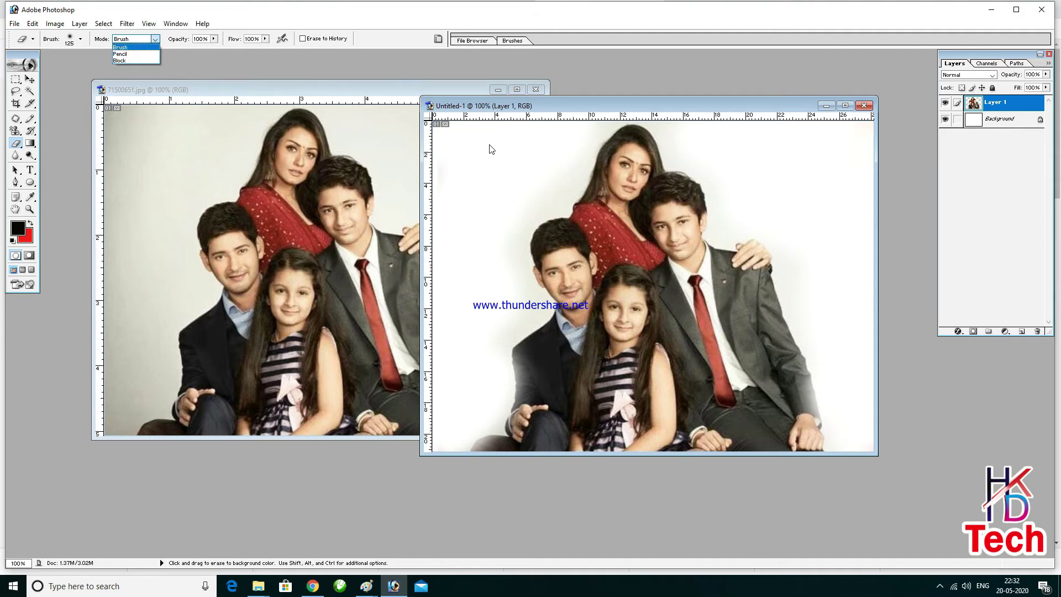
click(218, 60)
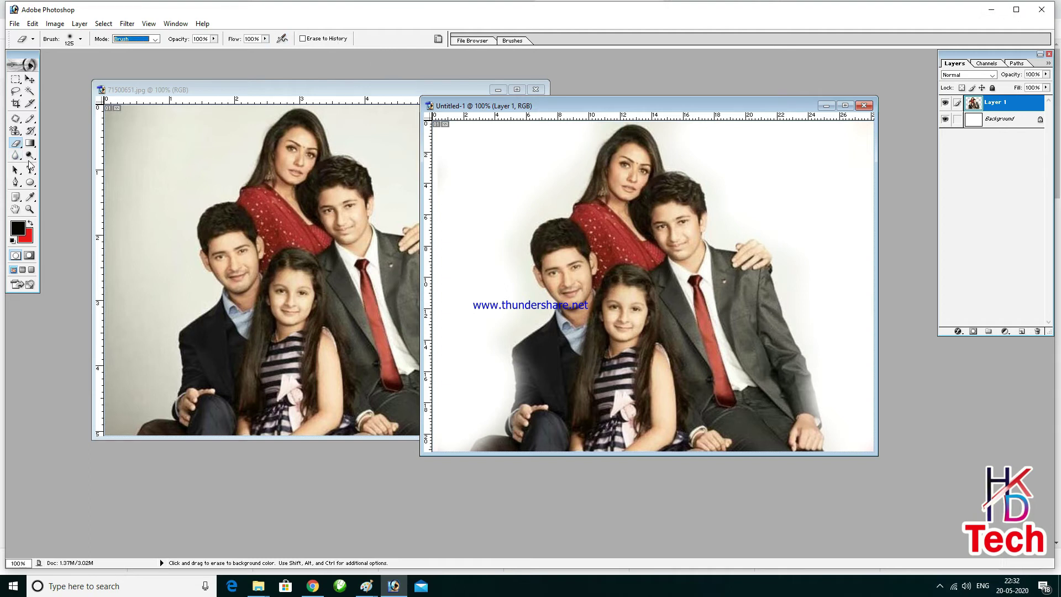
click(19, 145)
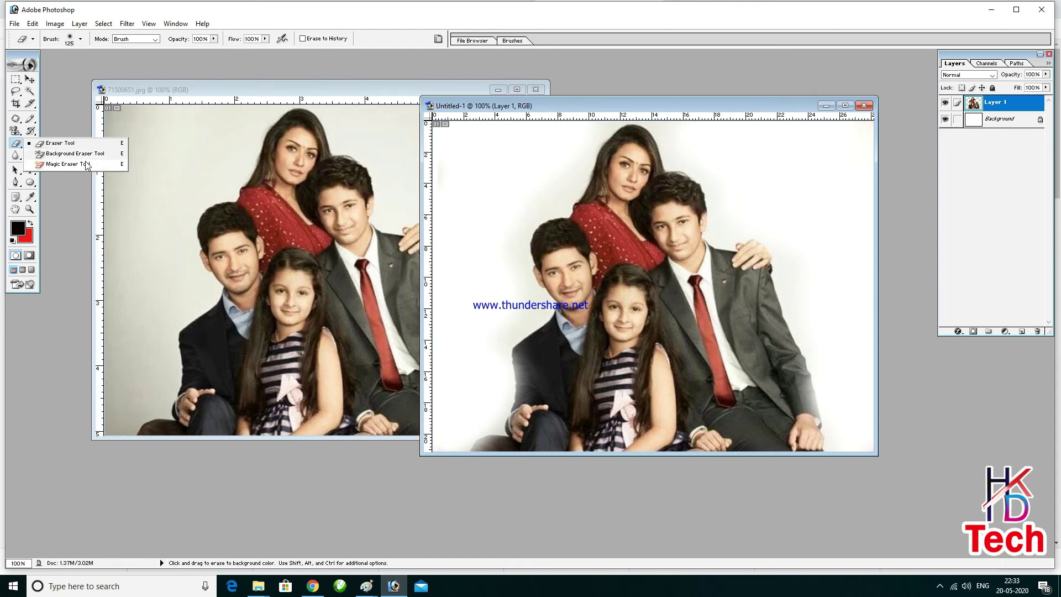
click(429, 188)
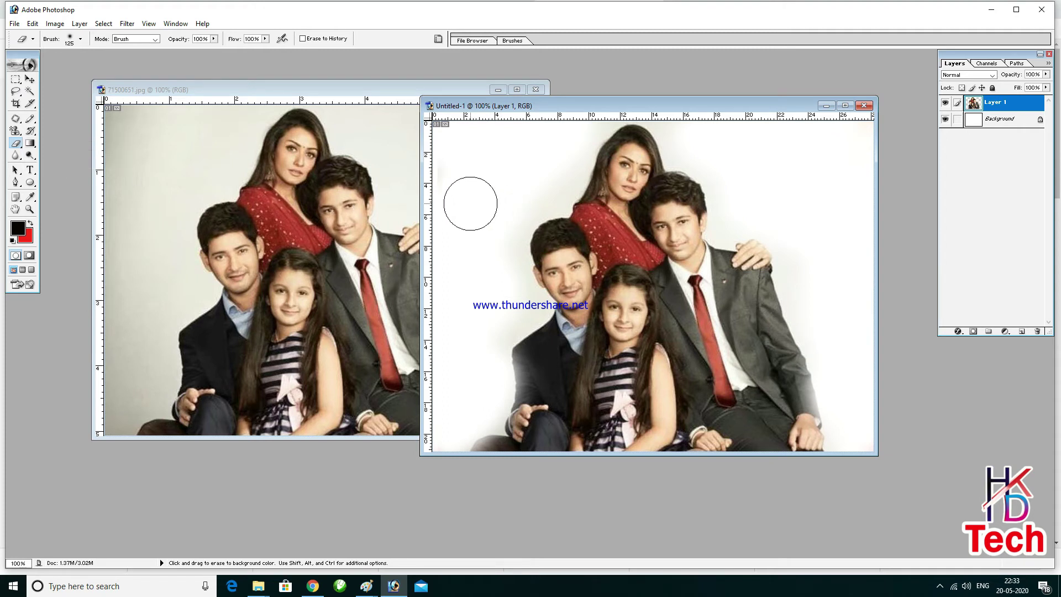
Undo the eraser strokes and the last repositioning of the photo layer in Untitled-1.
key(ctrl+alt+z)
key(ctrl+alt+z)
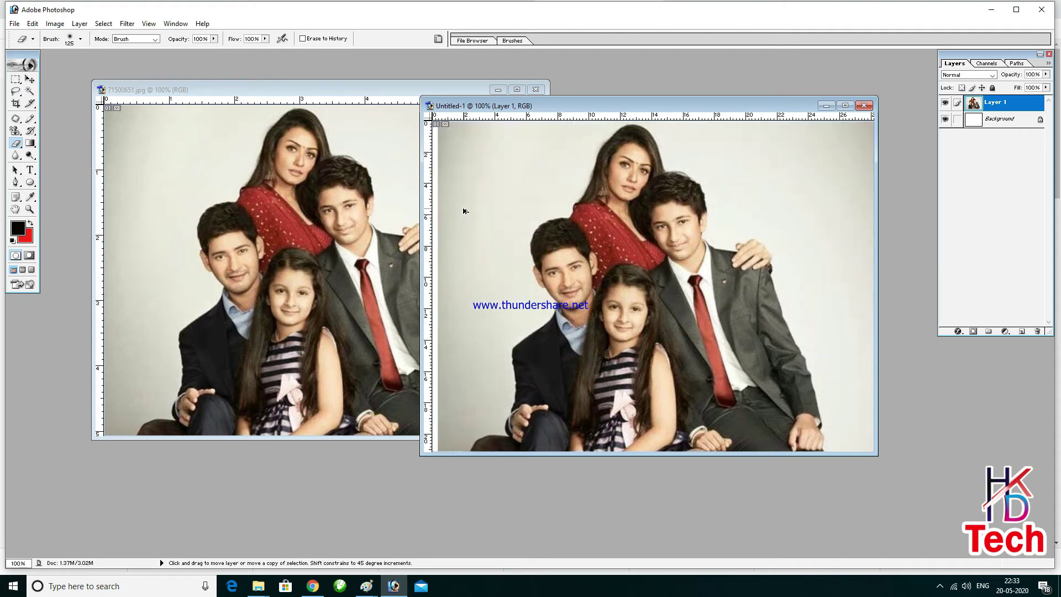
key(ctrl+alt+z)
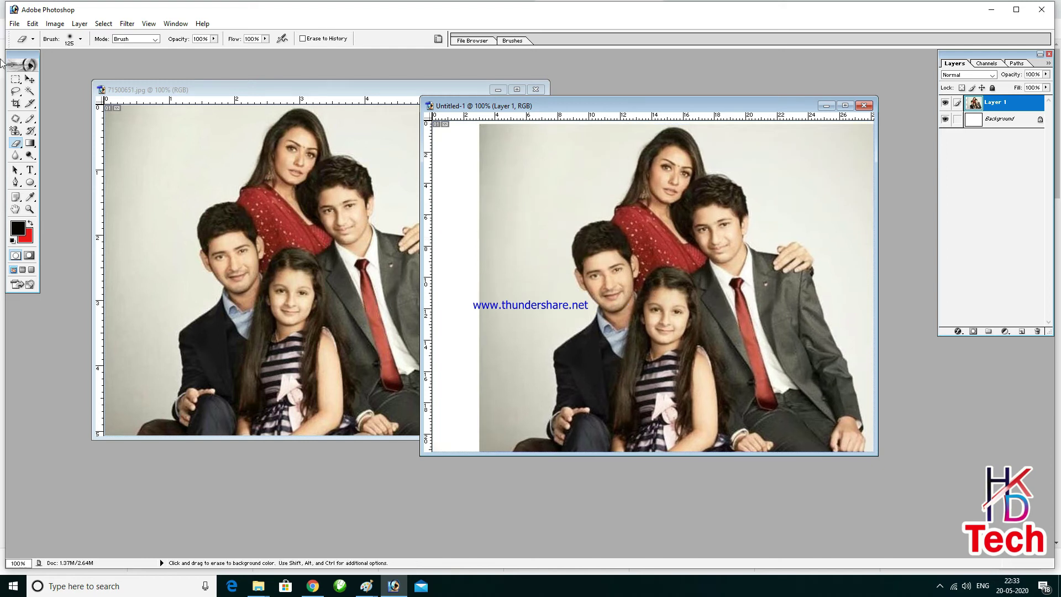
Remove the grey background around the family in Untitled-1 with the Magic Eraser Tool at tolerance 32.
click(16, 143)
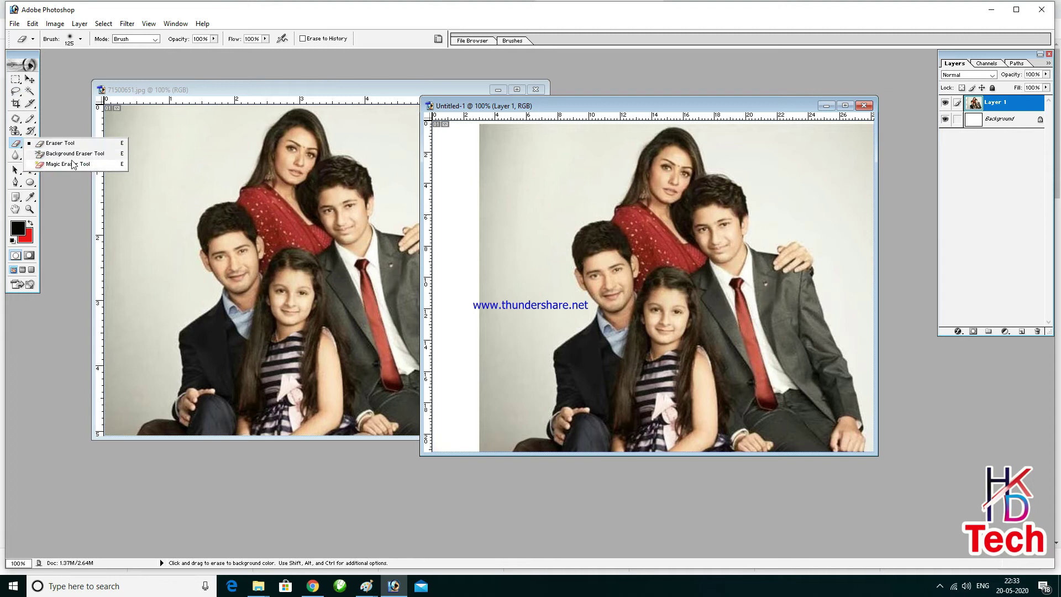
click(65, 164)
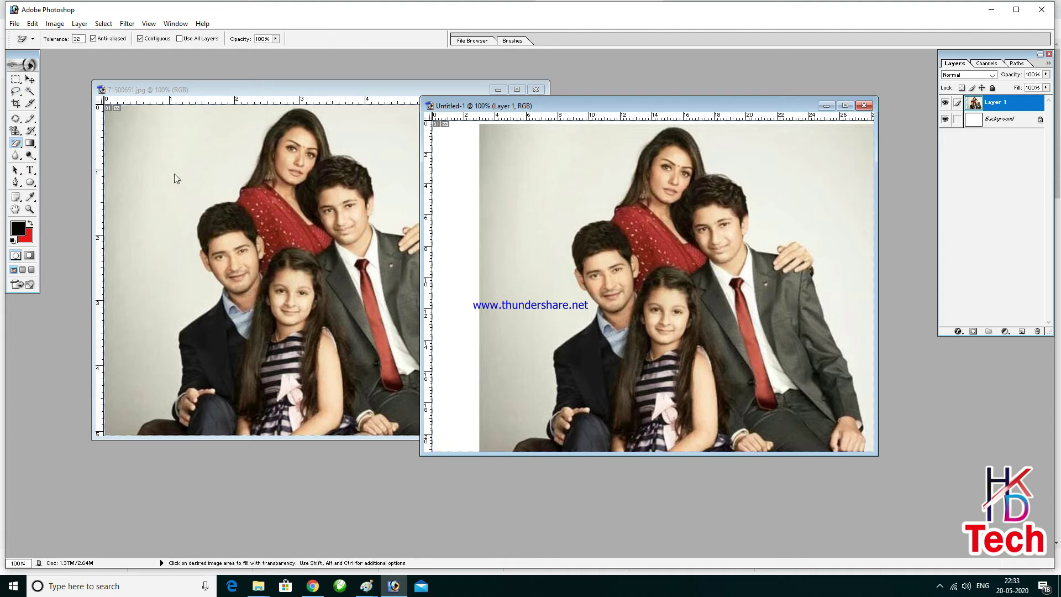
click(534, 197)
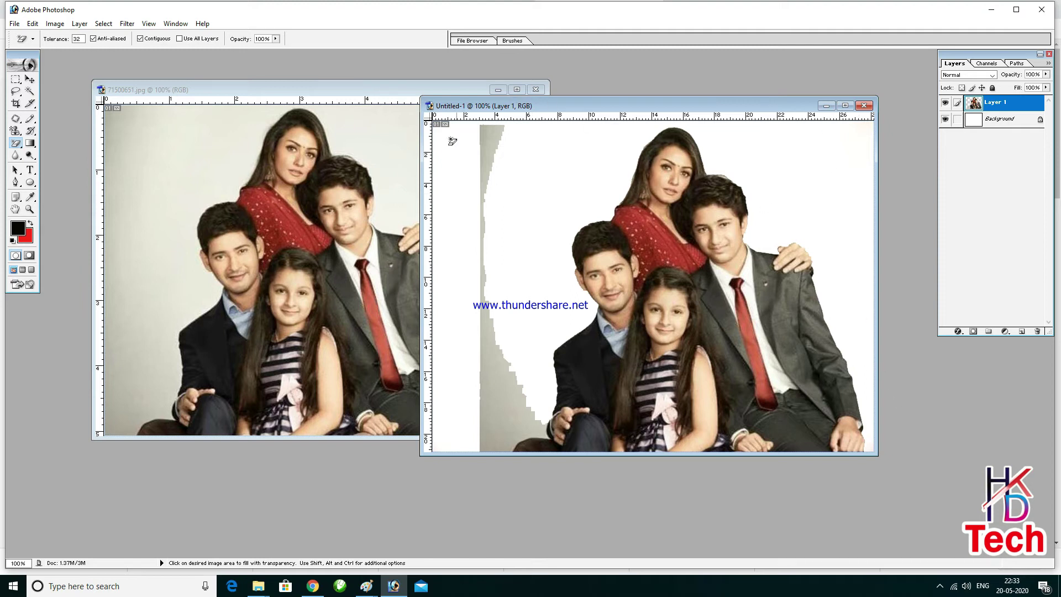
click(485, 144)
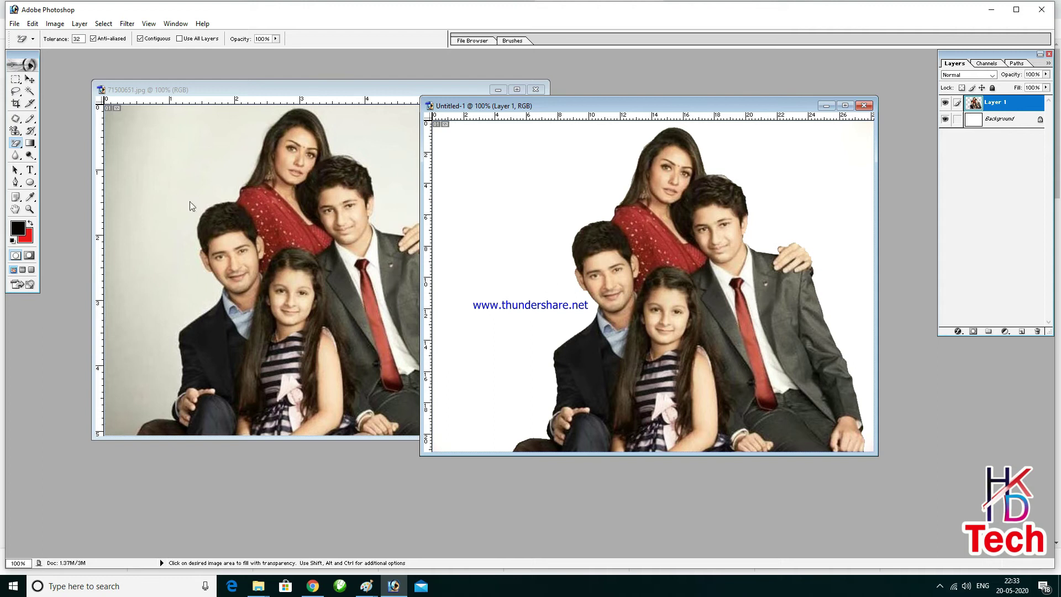
Shift the photo layer to expose and magic-erase its leftover right background strip, and reposition the cut-out family near the canvas centre.
click(30, 80)
drag(653, 252, 560, 264)
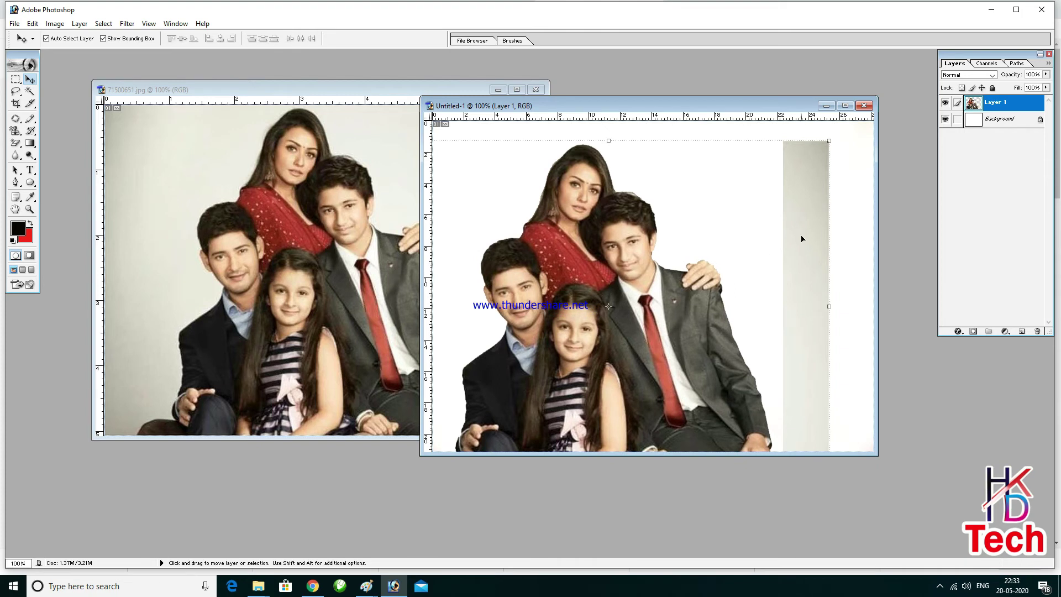
click(15, 142)
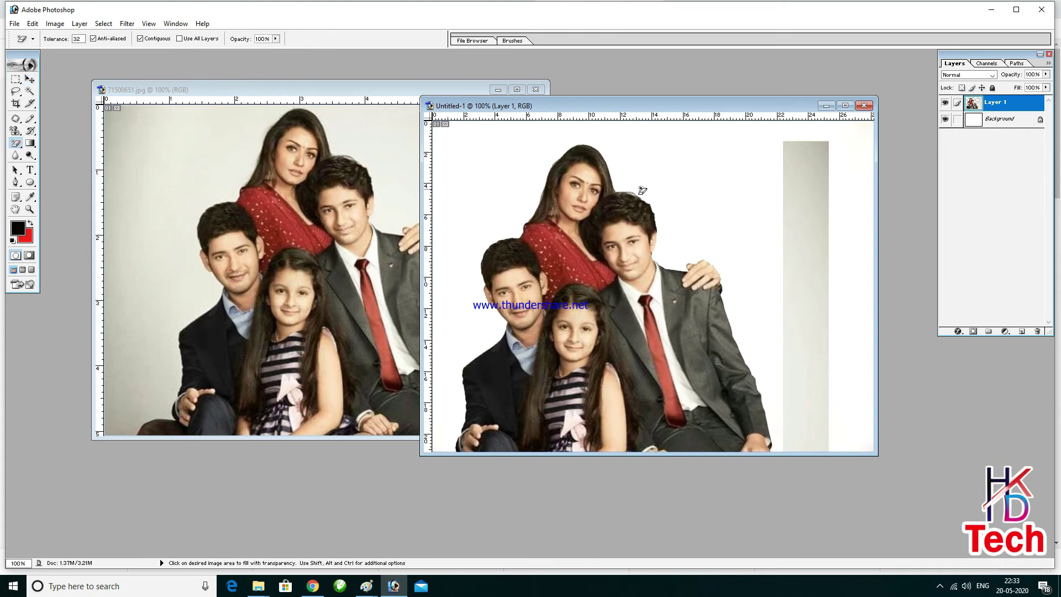
click(800, 212)
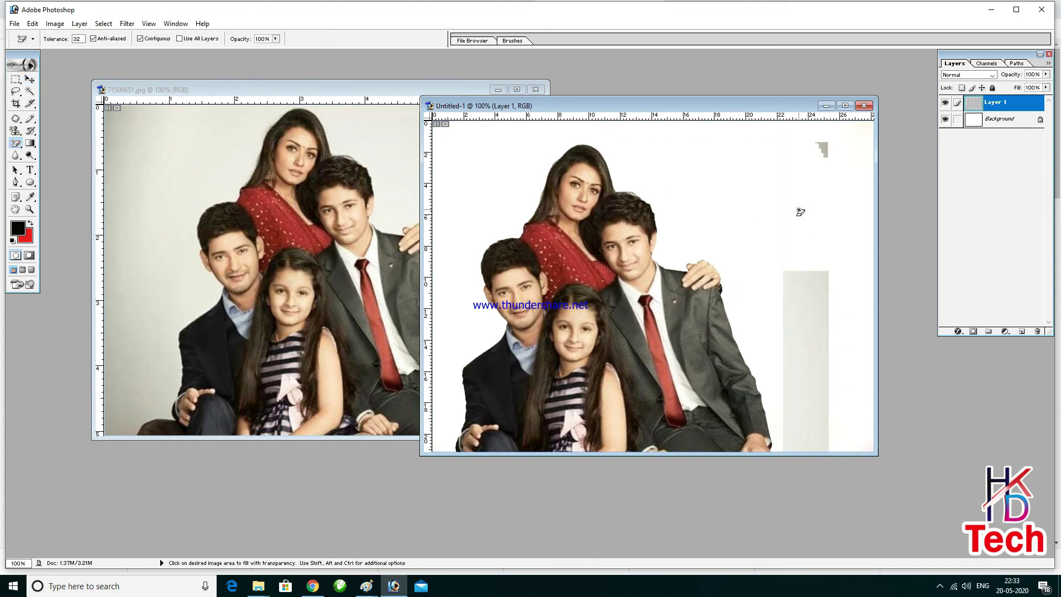
click(823, 149)
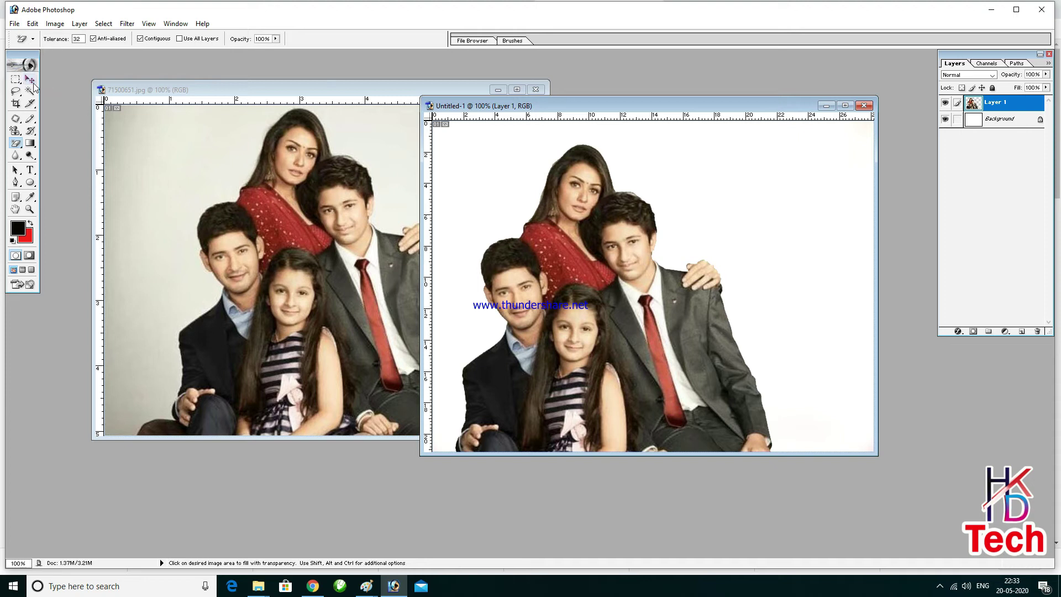
click(30, 79)
drag(577, 284, 621, 286)
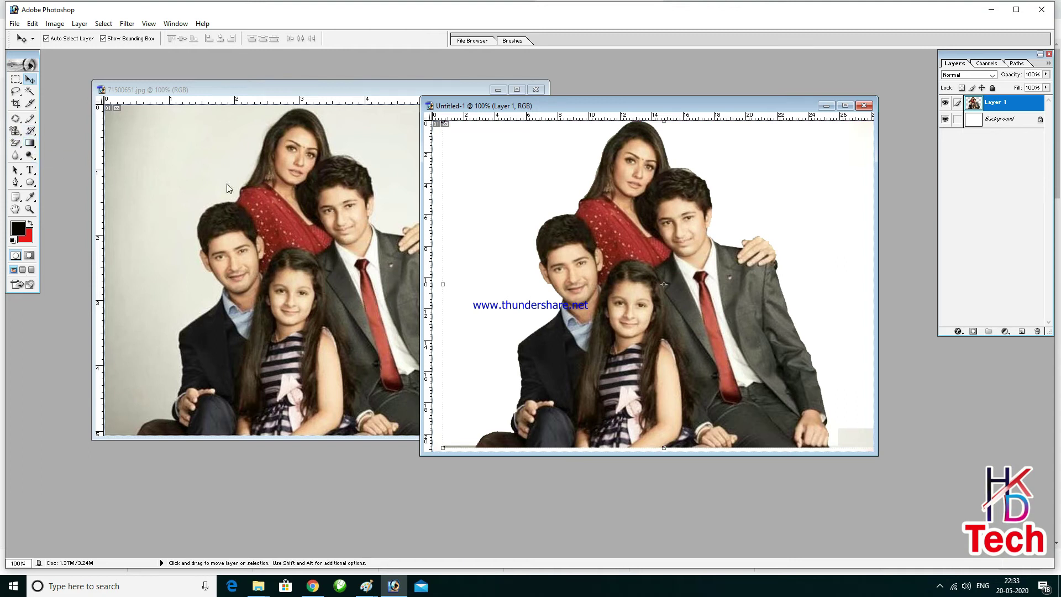
click(259, 160)
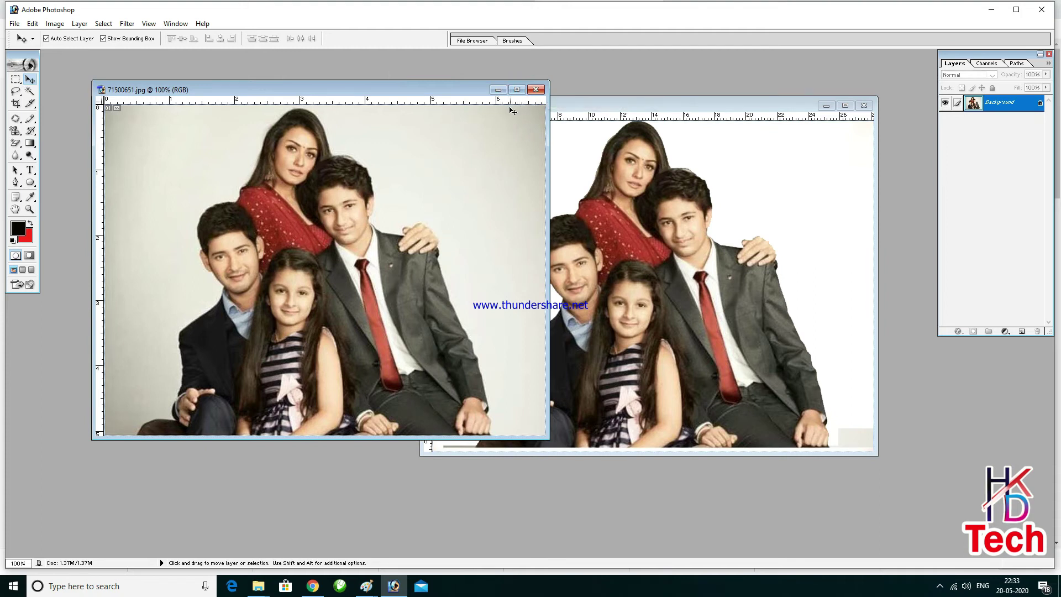
key(ctrl+n)
key(Escape)
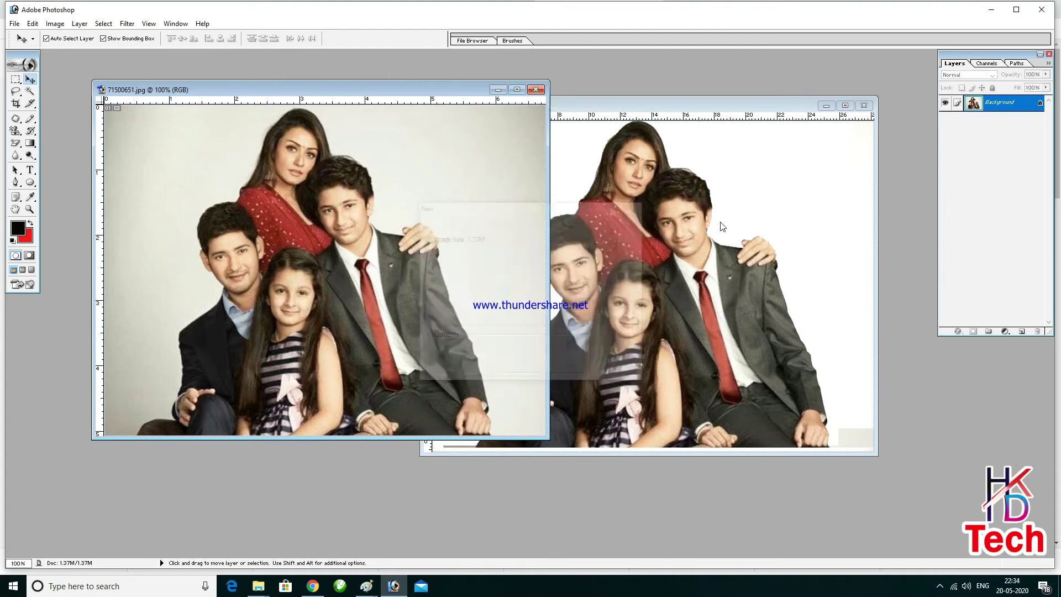
Undo the erasing, repositioning and placement of the family photo in Untitled-1 until the canvas is blank.
click(720, 224)
key(ctrl+alt+z)
key(ctrl+alt+z)
key(ctrl+alt+z)
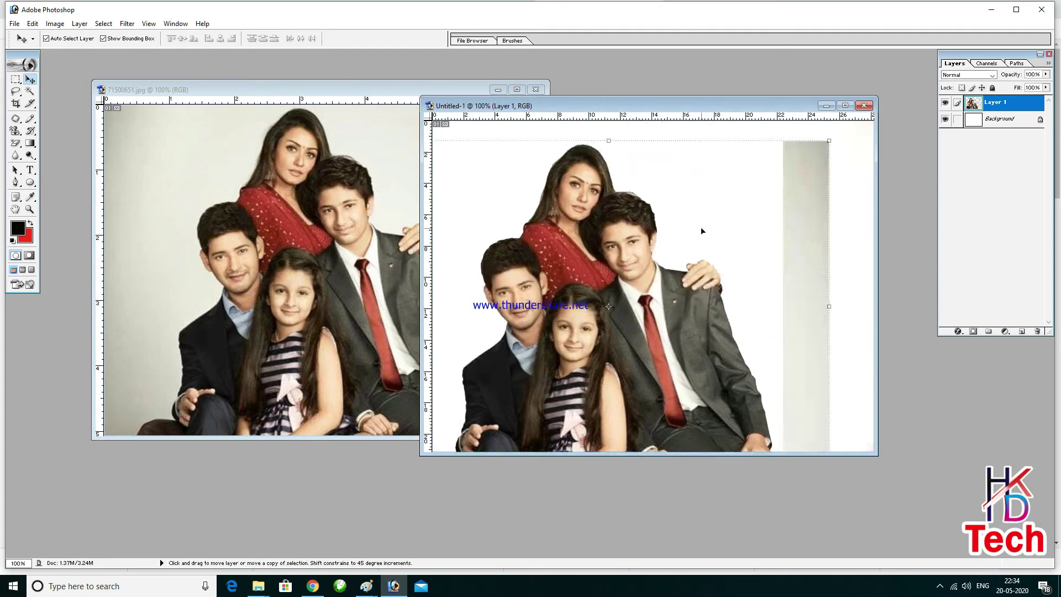
key(ctrl+alt+z)
key(ctrl+alt+z)
key(ctrl+alt+z)
key(ctrl+alt+z)
key(ctrl+alt+z)
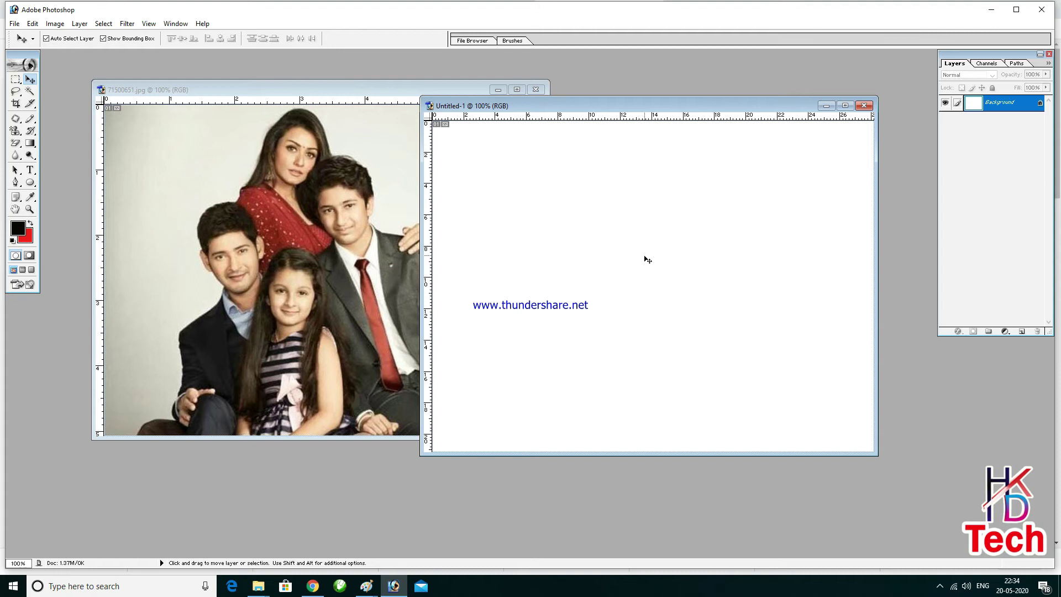
Fill the blank Untitled-1 canvas with a horizontal linear gradient using the blue-white-gold preset.
click(31, 144)
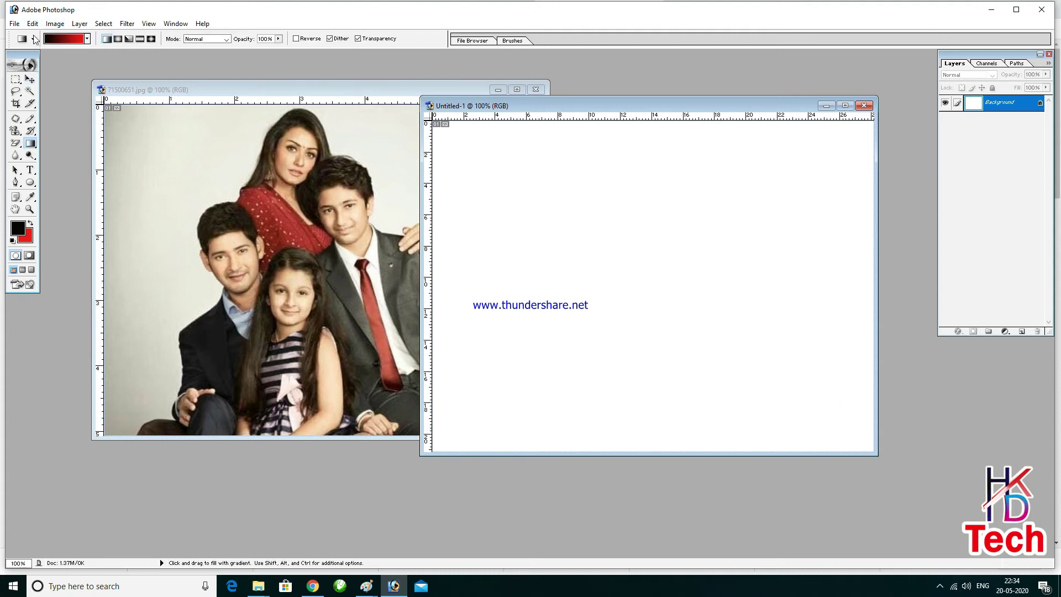
click(86, 39)
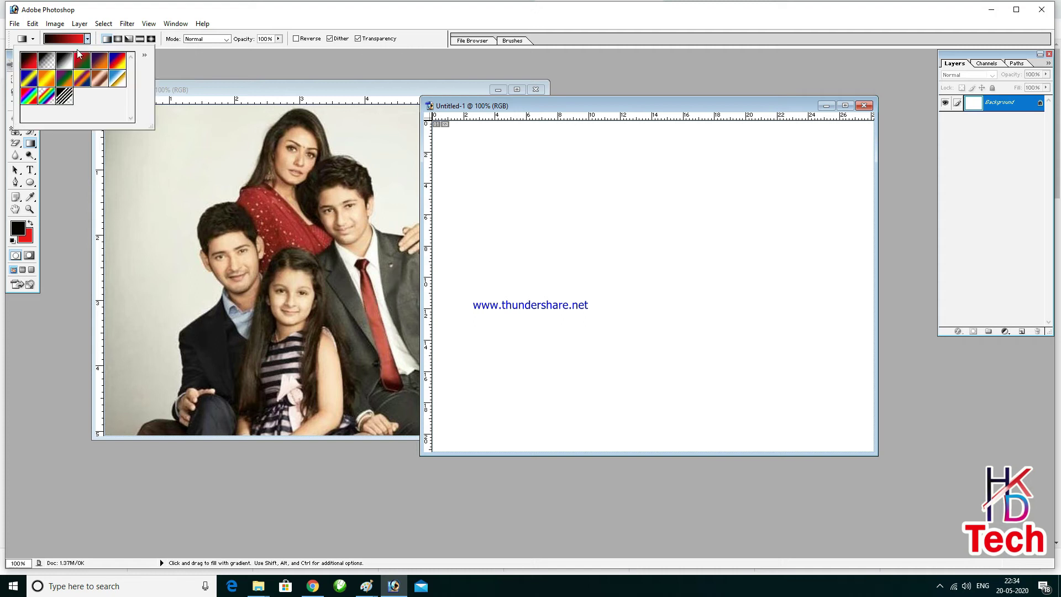
click(118, 79)
click(469, 275)
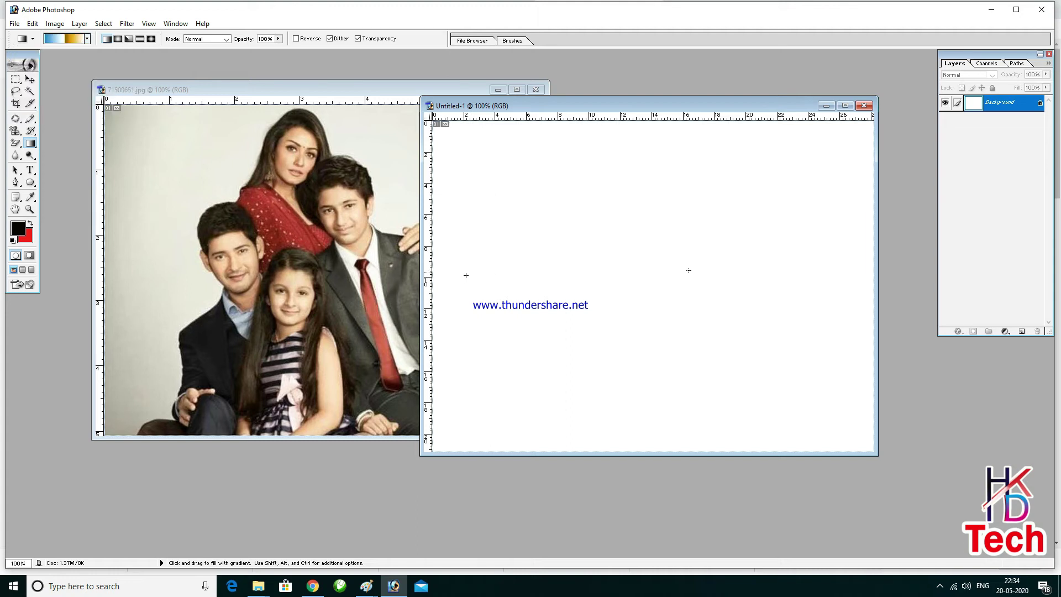
drag(468, 275, 800, 278)
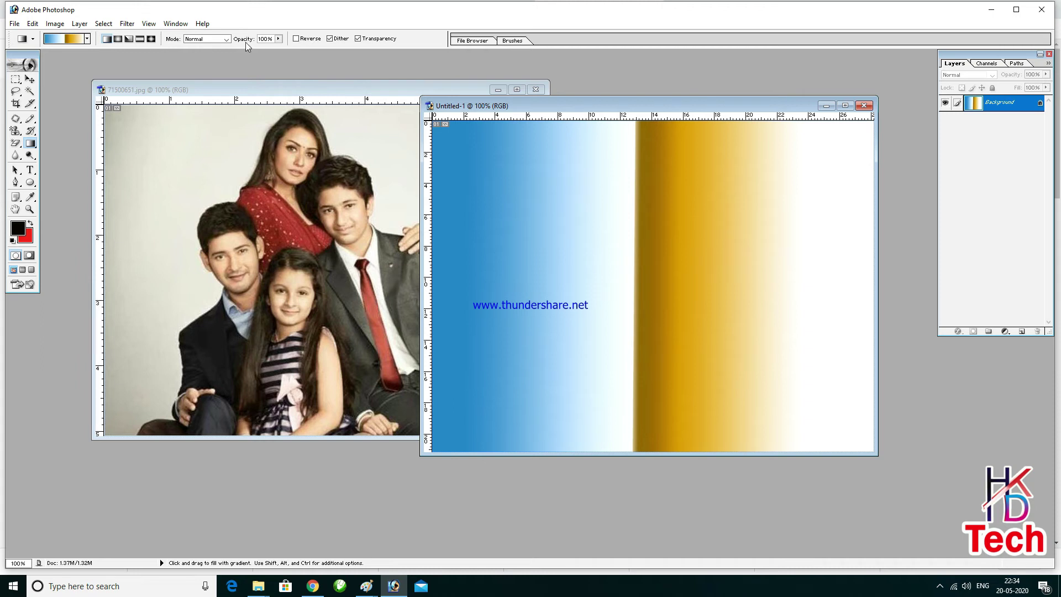
Try the Multiply and Soft Light blending modes for the Gradient Tool, and set its mode to Darken.
click(226, 39)
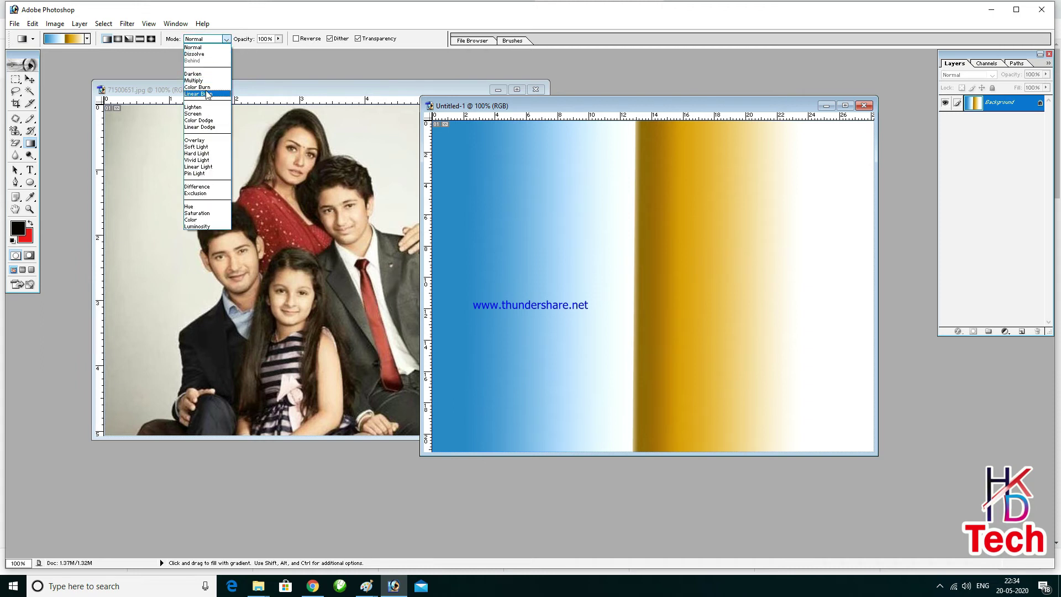
click(196, 81)
click(226, 40)
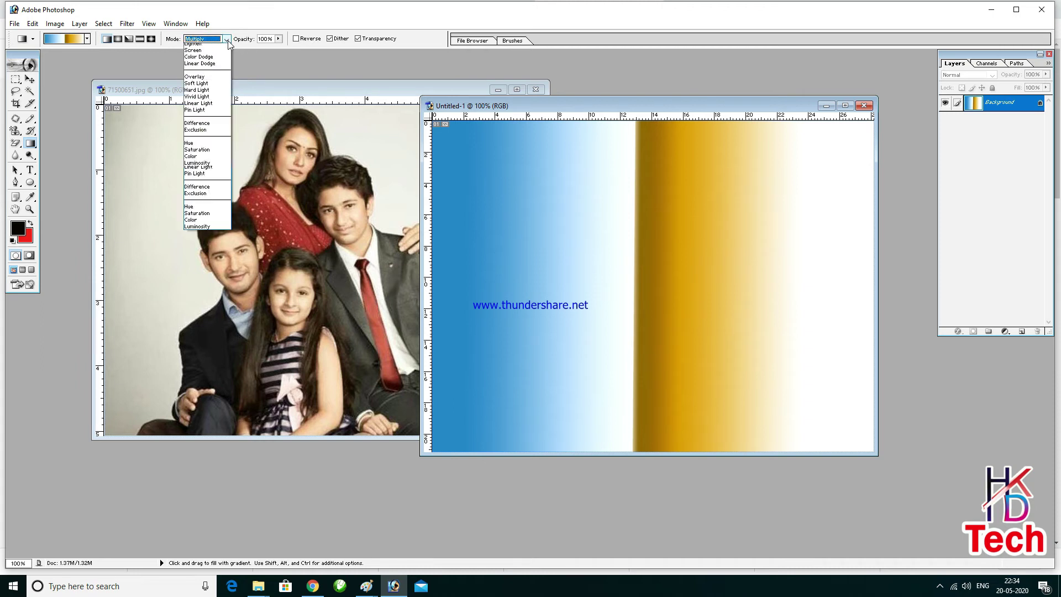
click(196, 152)
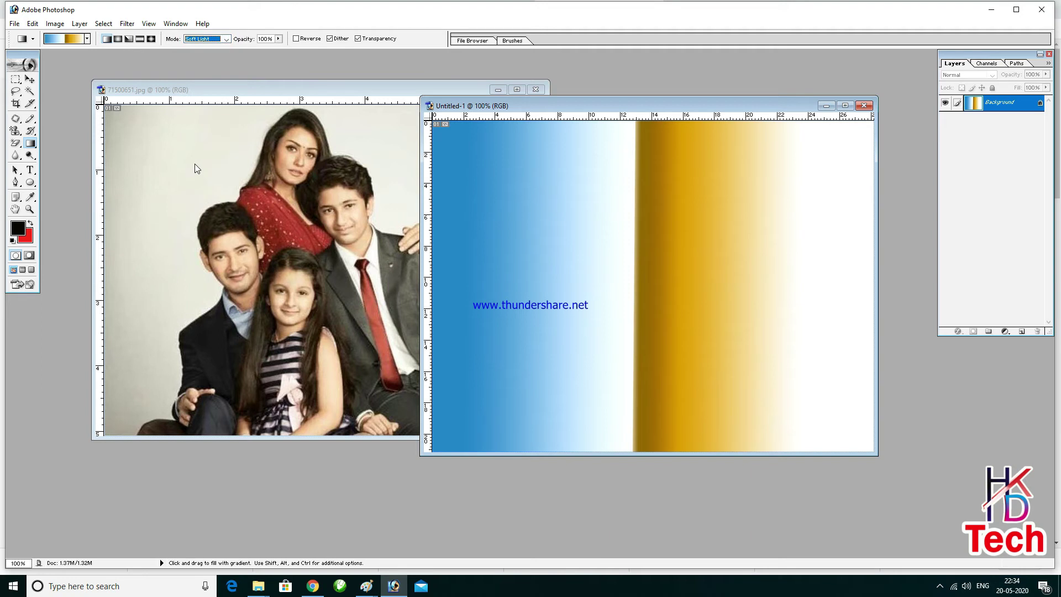
click(228, 41)
click(206, 72)
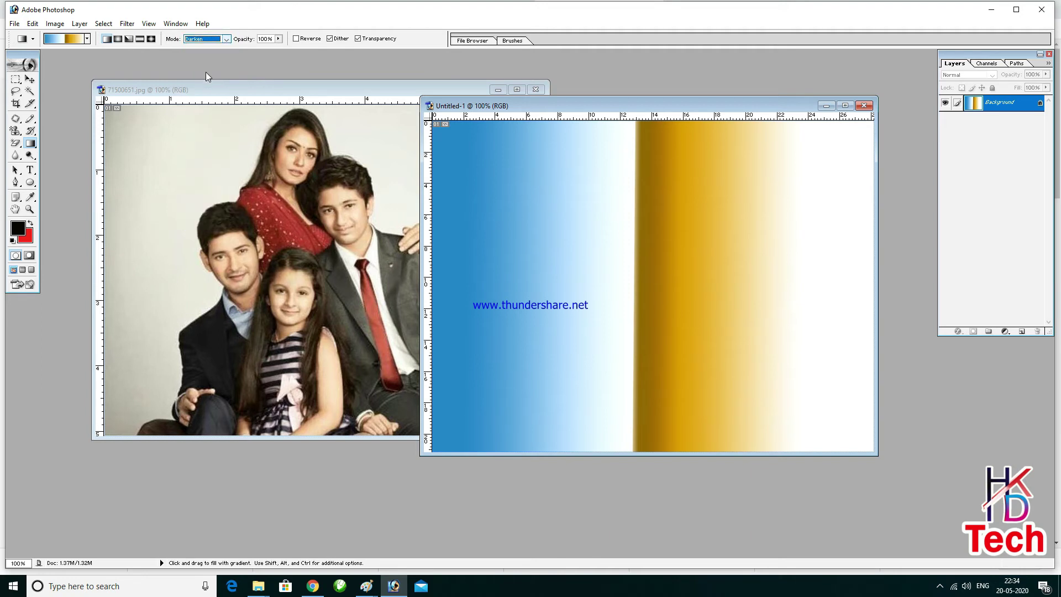
click(226, 40)
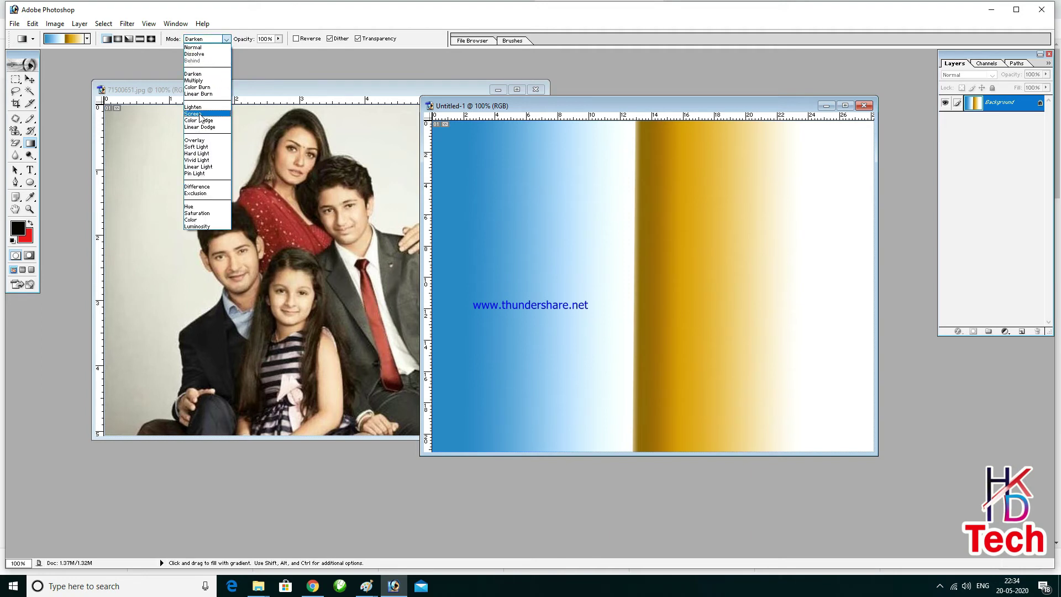
Overlay a diagonal linear gradient and an angle gradient from the canvas centre, using the blue-white-gold preset in Darken mode.
click(108, 41)
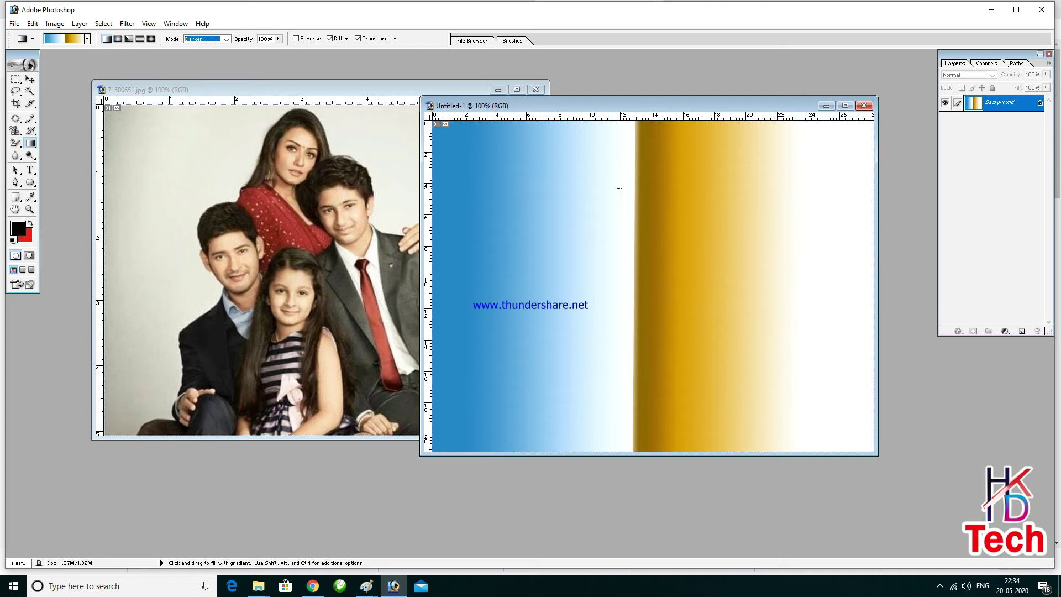
drag(559, 215, 729, 350)
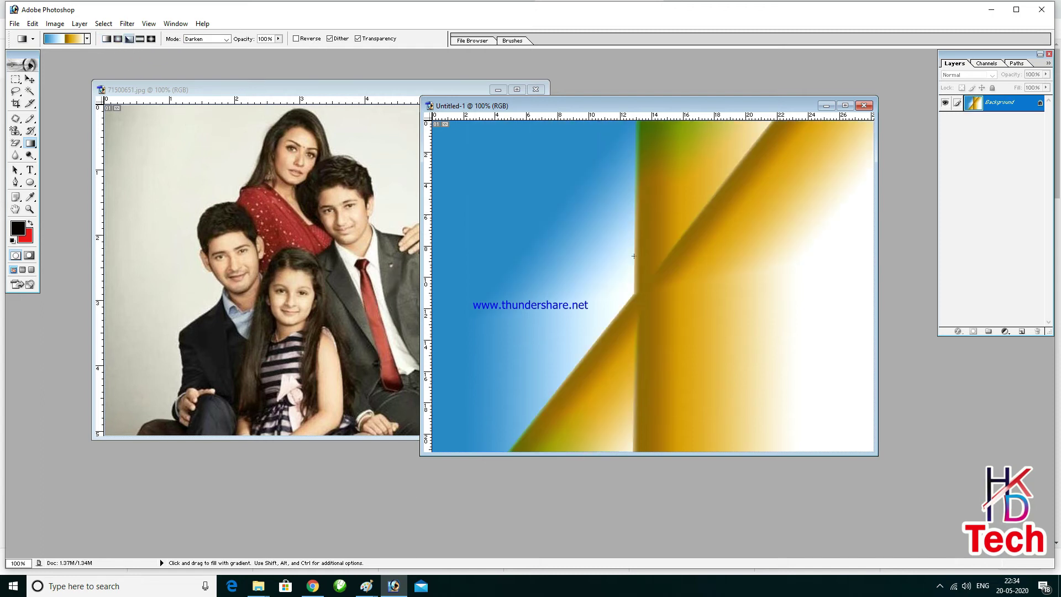
drag(633, 256, 540, 366)
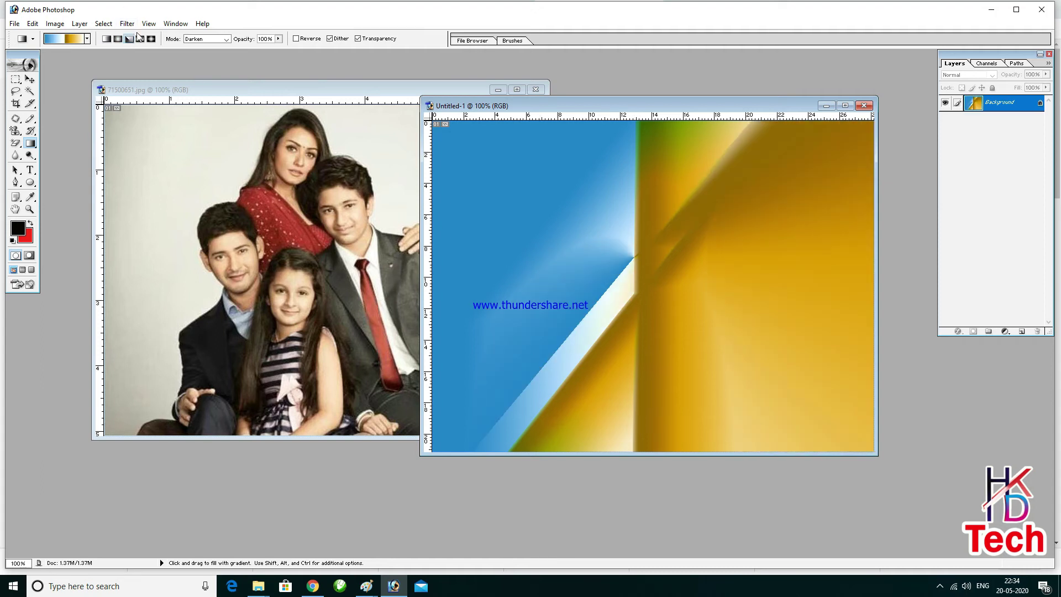
Add six diamond gradients of varying size across the canvas using the blue-red-yellow preset in Darken mode.
click(87, 39)
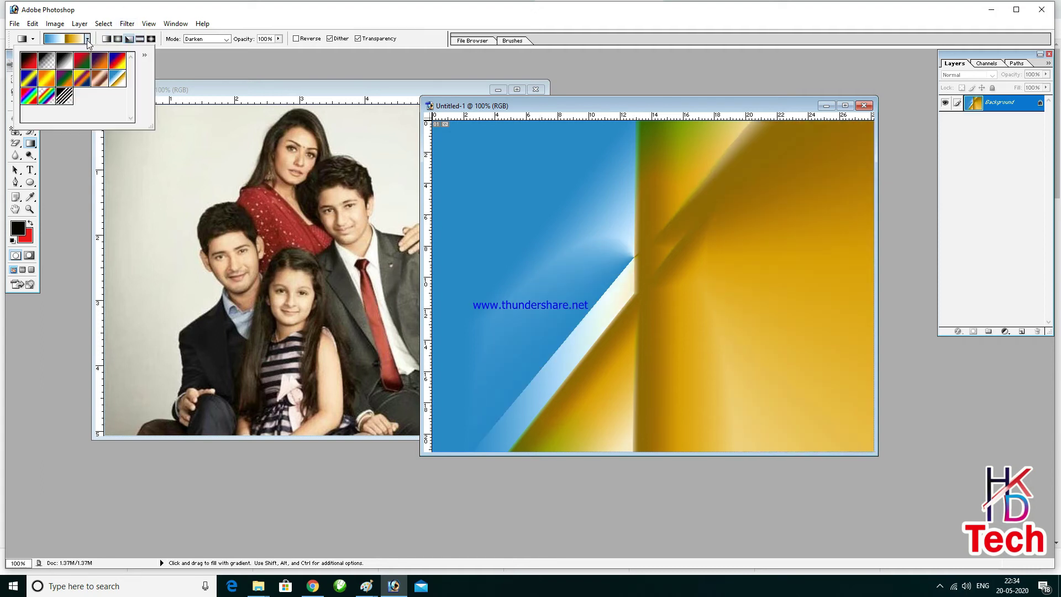
click(117, 62)
click(165, 58)
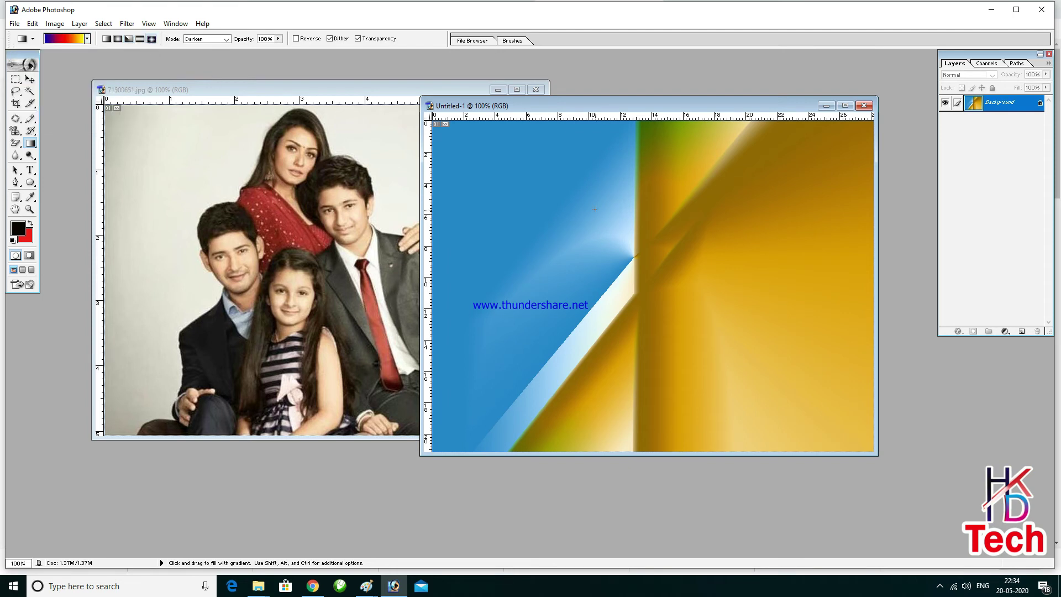
drag(653, 305, 653, 306)
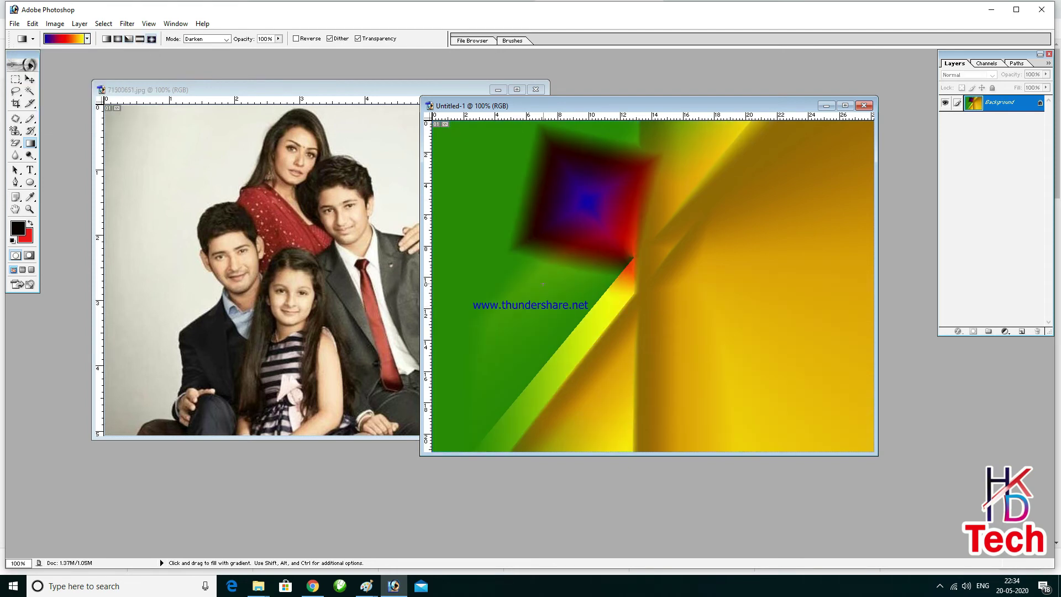
drag(542, 284, 606, 321)
drag(677, 348, 677, 348)
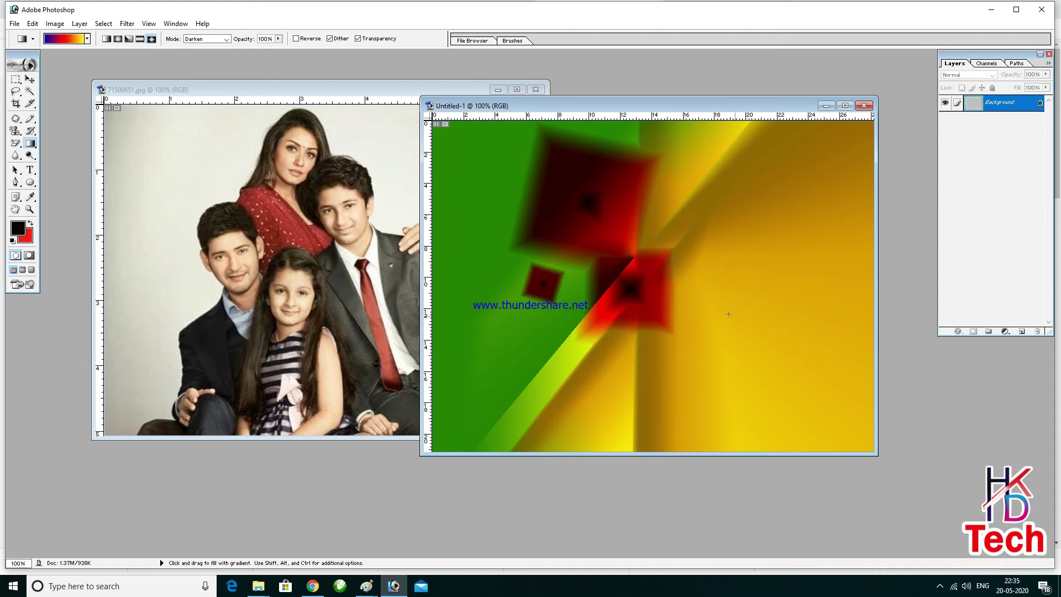
drag(710, 279, 740, 315)
drag(814, 306, 814, 306)
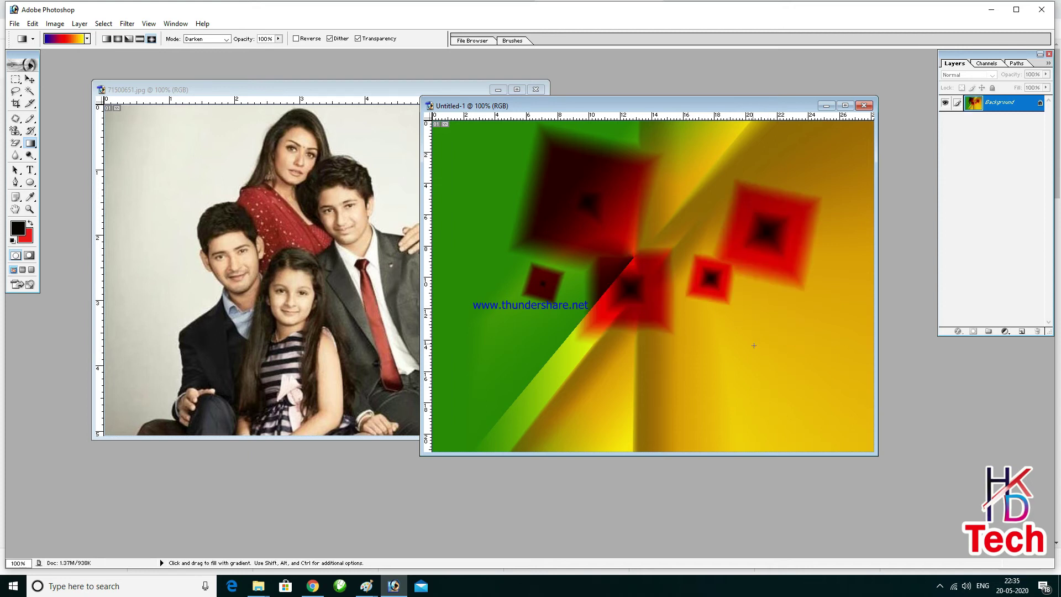
drag(751, 344, 776, 369)
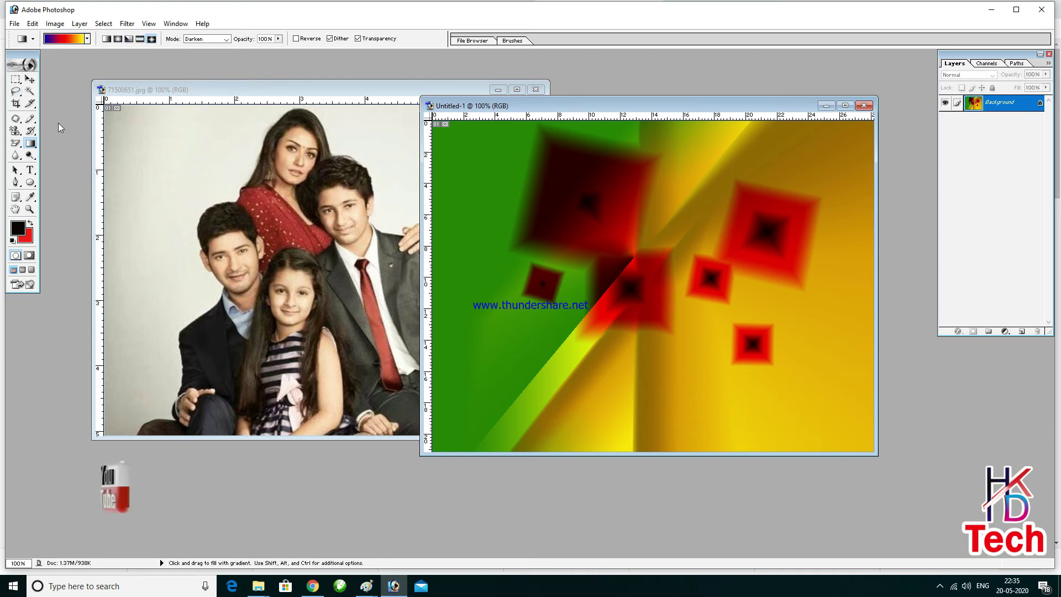
Reposition the 71500651.jpg and Untitled-1 document windows in the workspace.
click(389, 106)
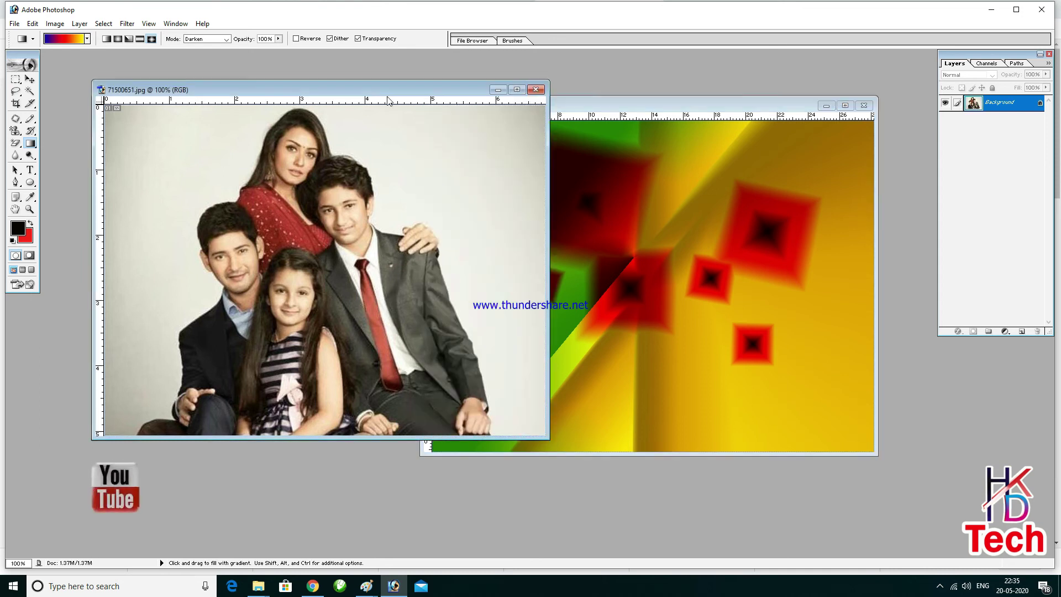
drag(443, 88, 389, 124)
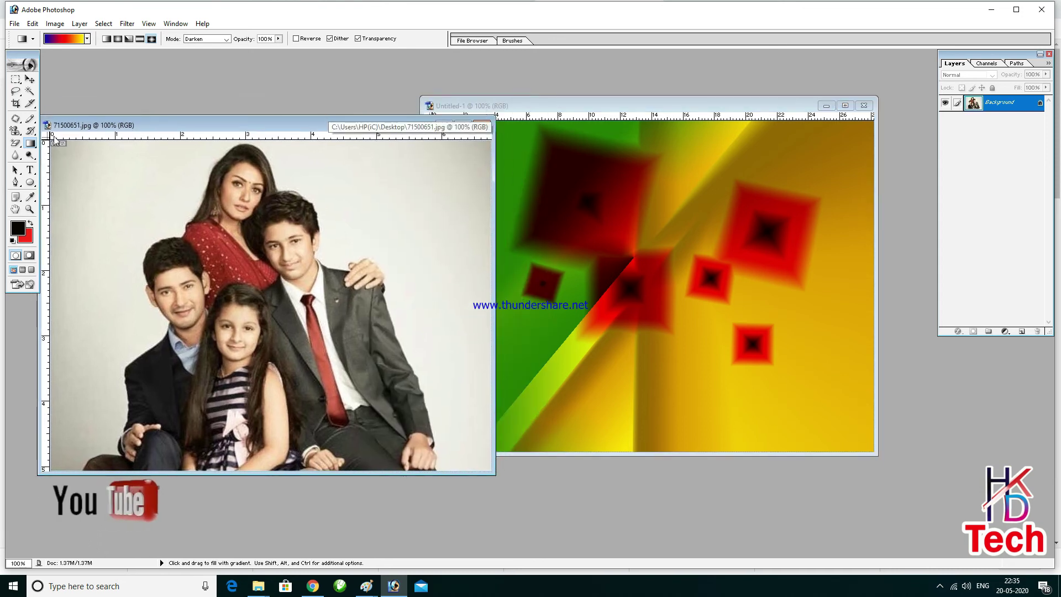
click(31, 143)
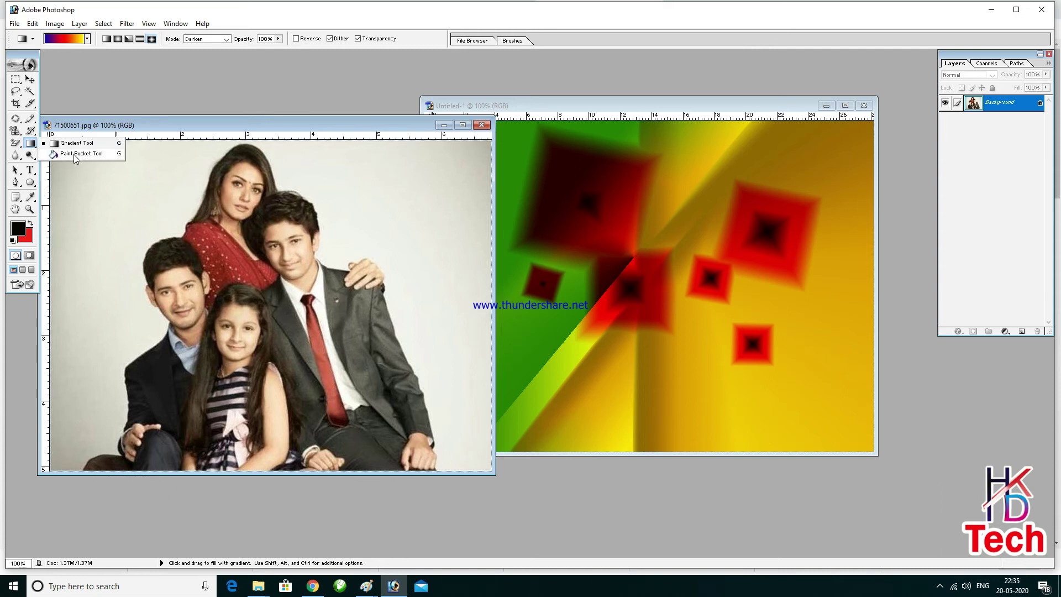
drag(231, 126, 280, 80)
click(560, 103)
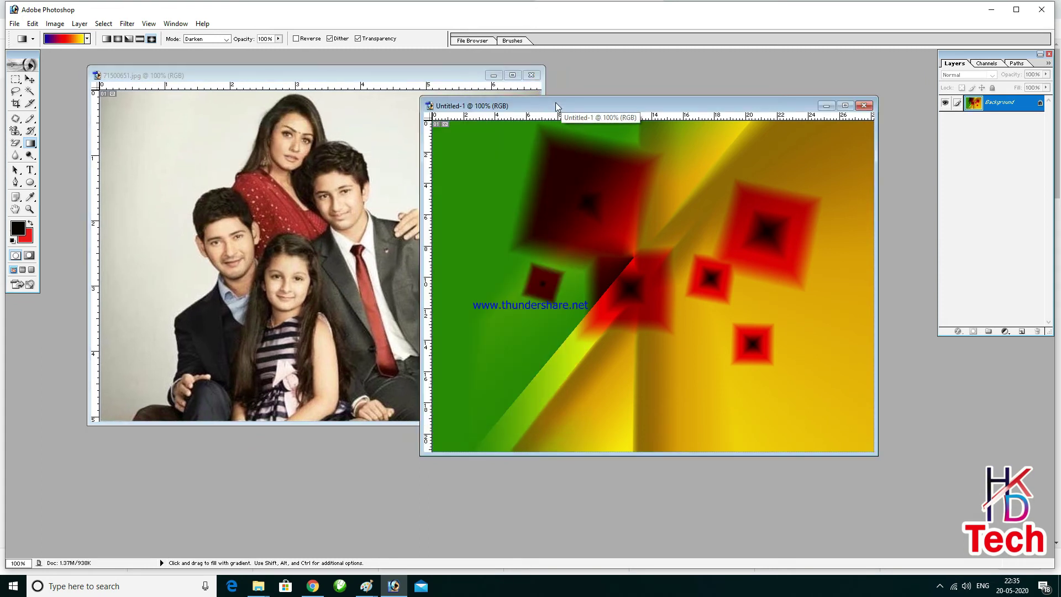
drag(546, 104, 547, 94)
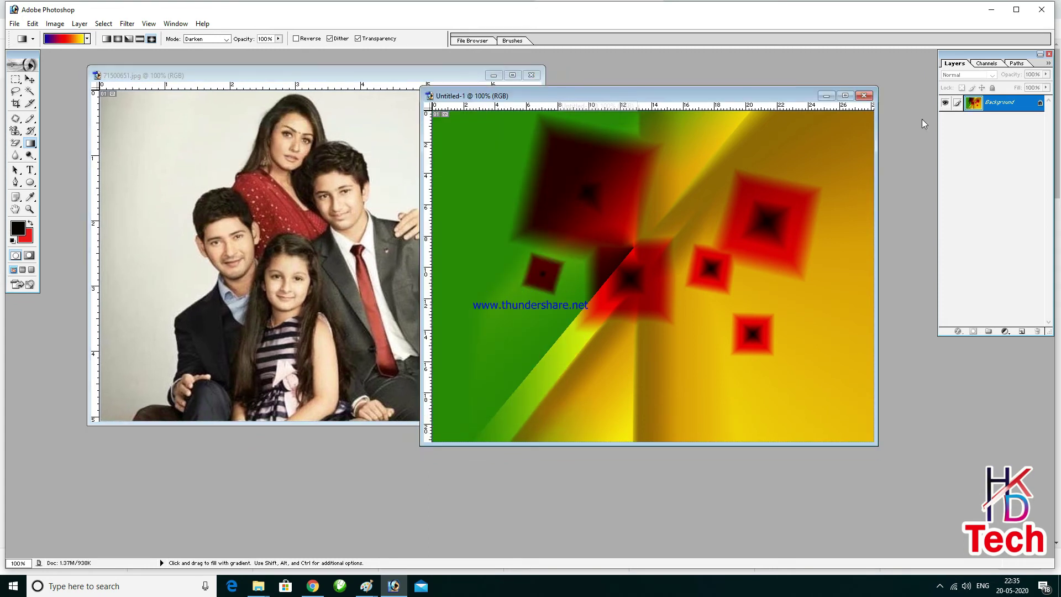
Close the gradient document without saving, create a new blank document, and move its window beside the family photo.
click(864, 95)
click(550, 222)
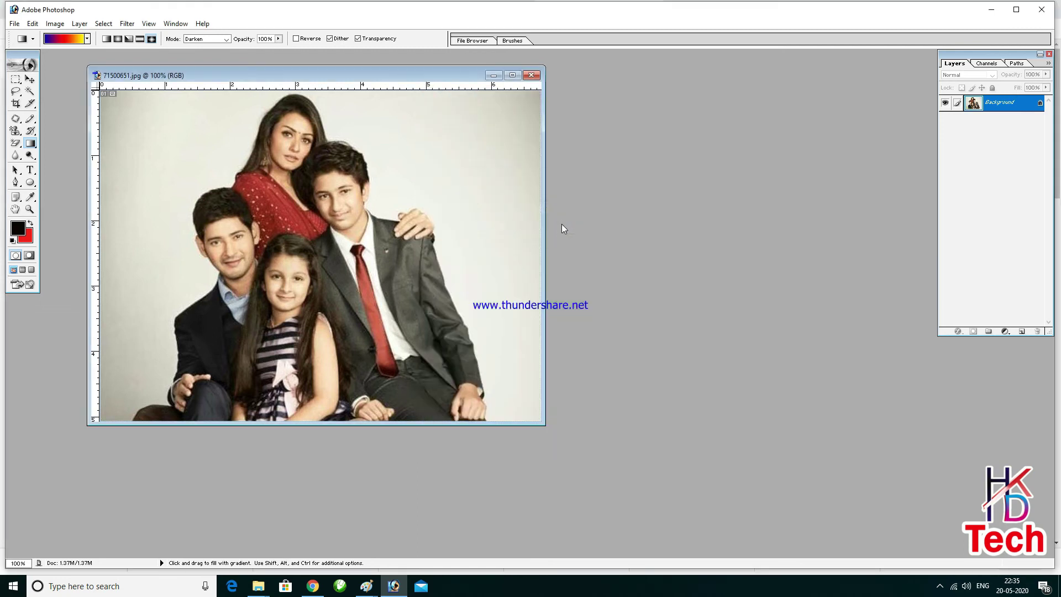
key(ctrl+n)
key(Return)
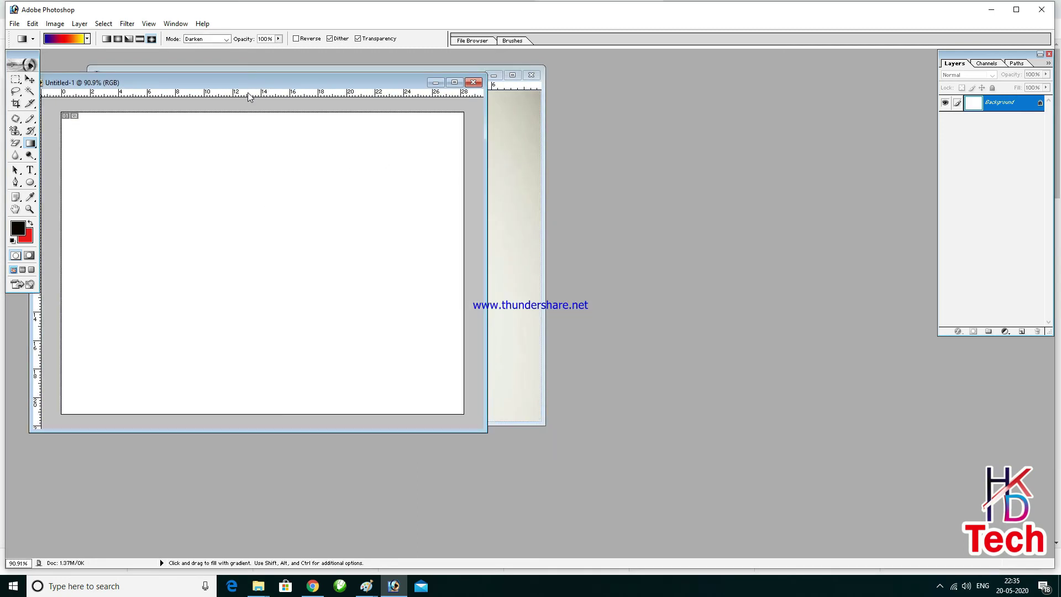
drag(249, 89, 595, 142)
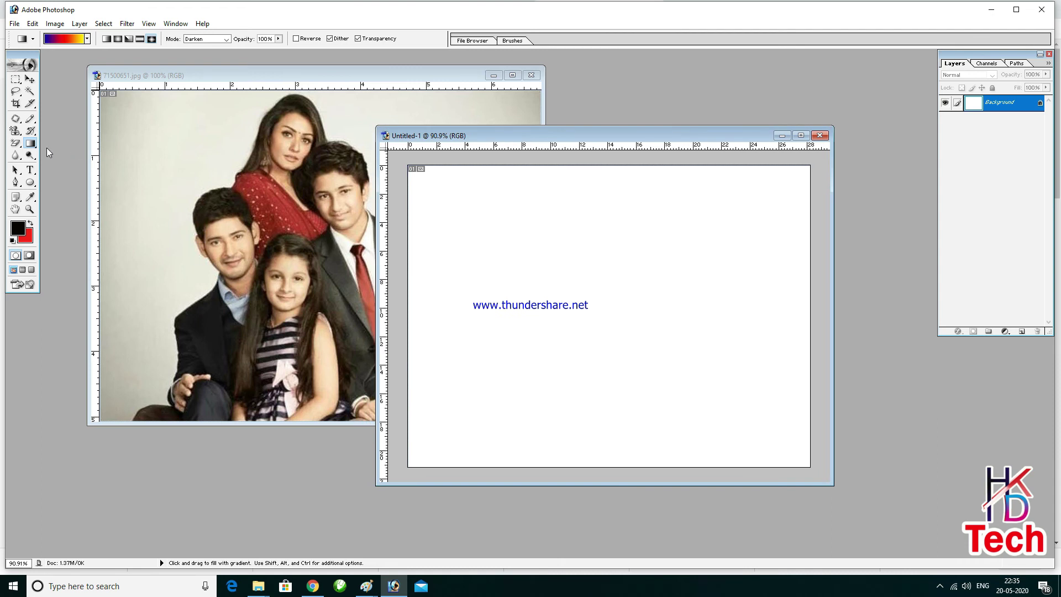
Activate the Paint Bucket Tool and set the foreground color to orange F08308.
click(30, 143)
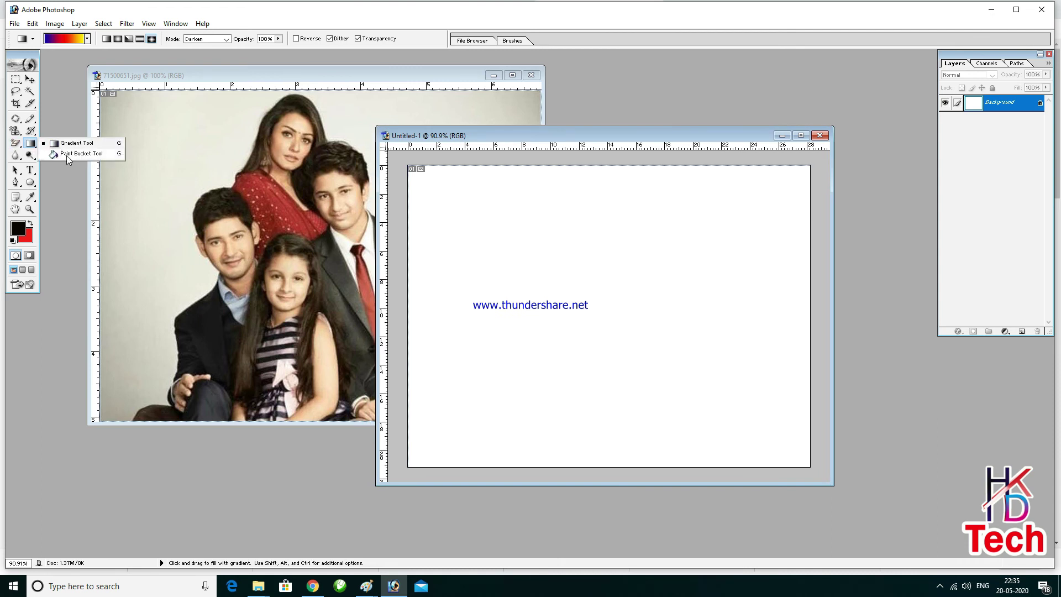
click(68, 154)
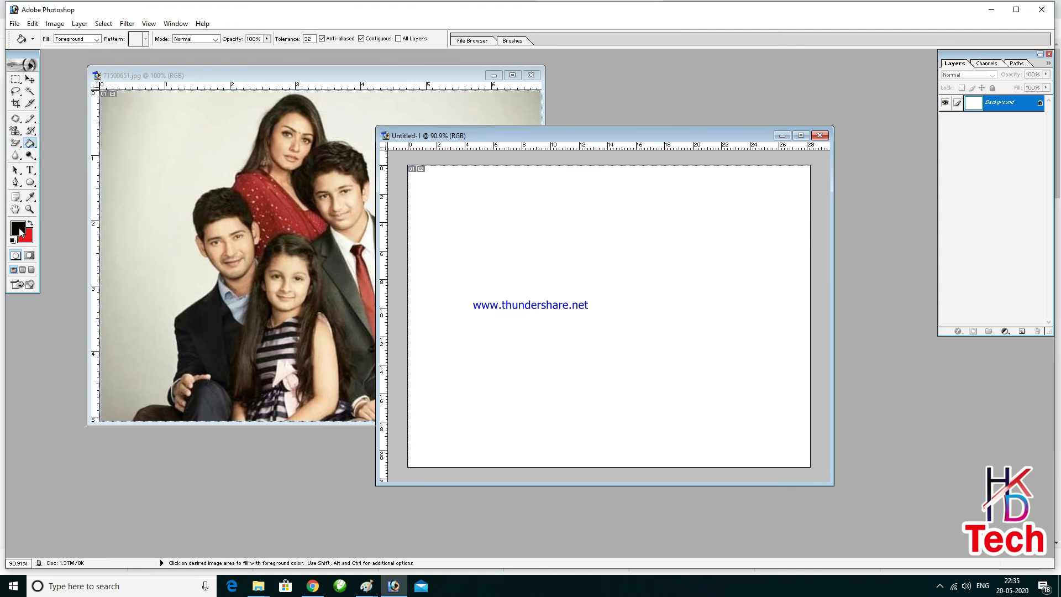
click(18, 229)
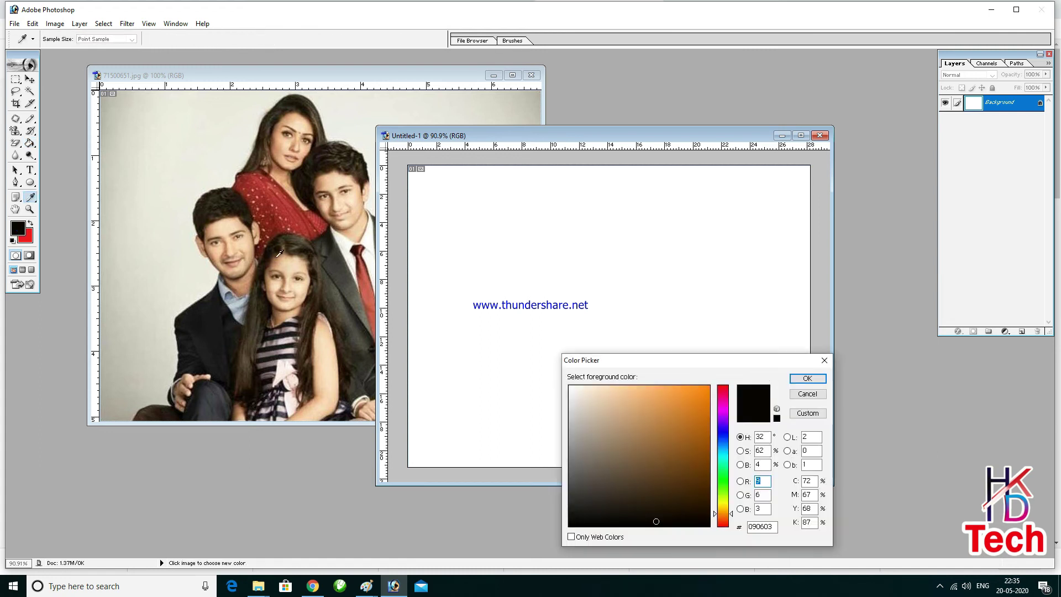
click(705, 394)
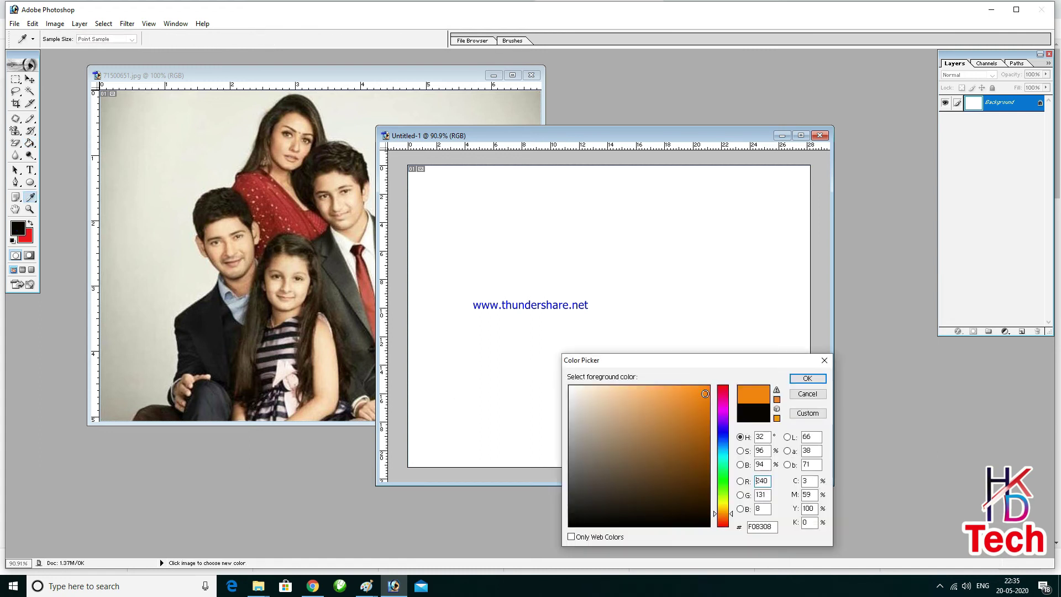
click(794, 380)
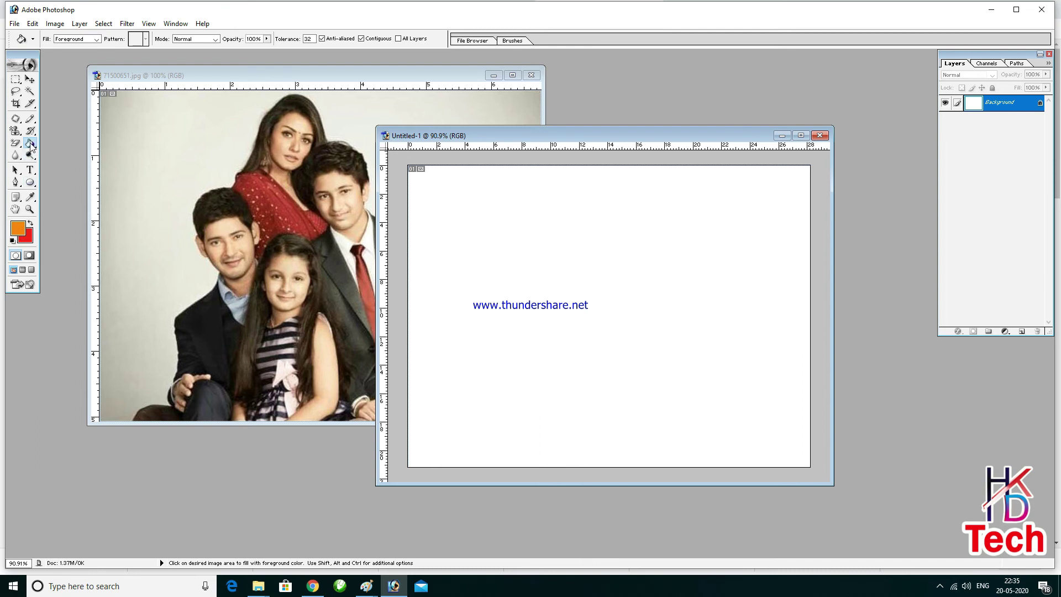
Try filling the blank canvas with the orange foreground color and undo the fill.
click(487, 222)
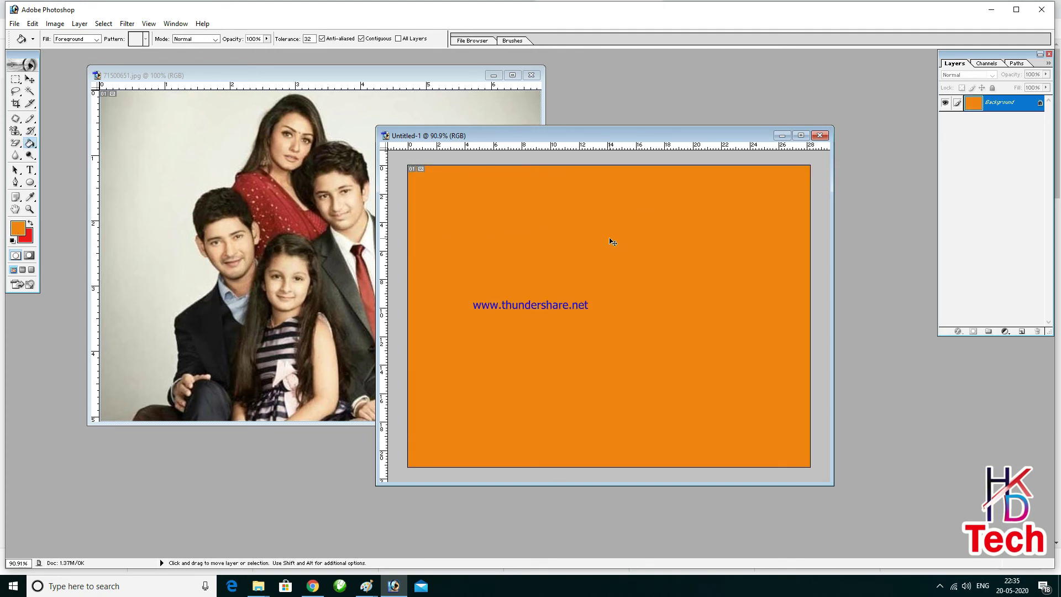
key(ctrl+z)
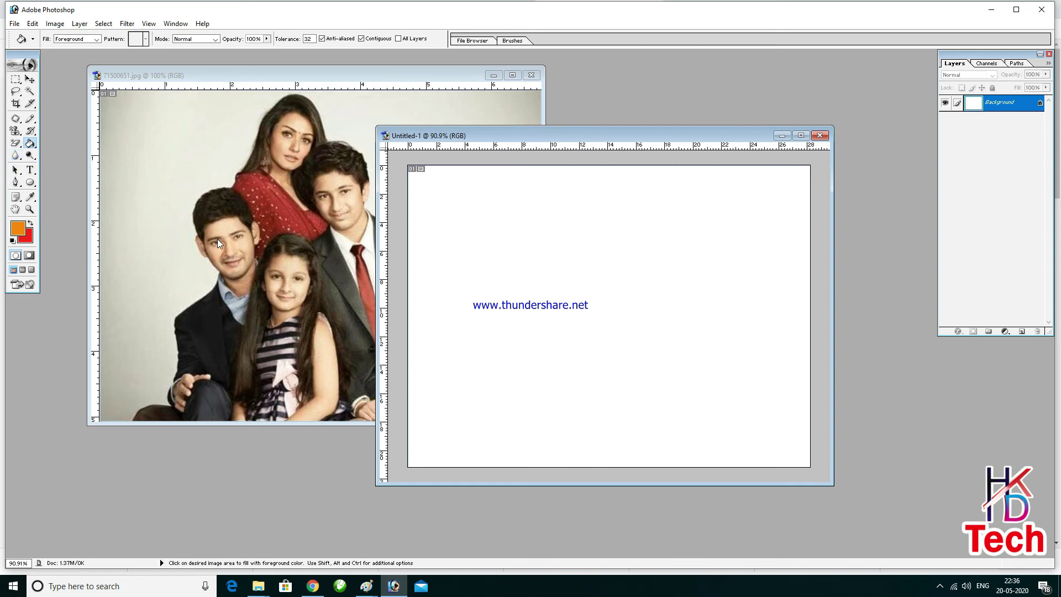
Bring the 71500651.jpg family photo to the front at 200% zoom and activate the Blur Tool.
click(432, 87)
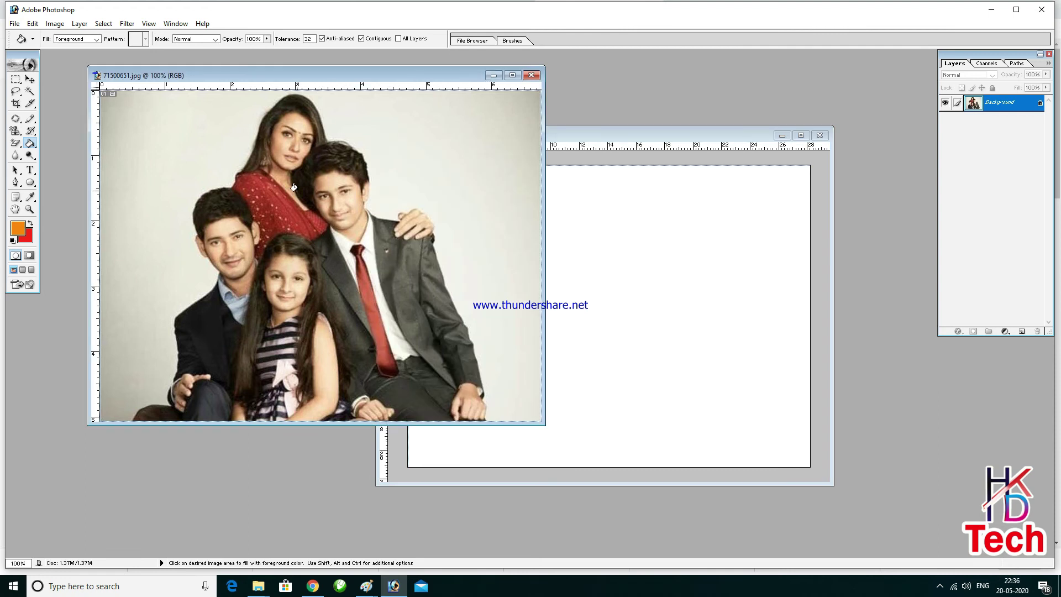
key(ctrl)
key(ctrl+plus)
key(ctrl+plus)
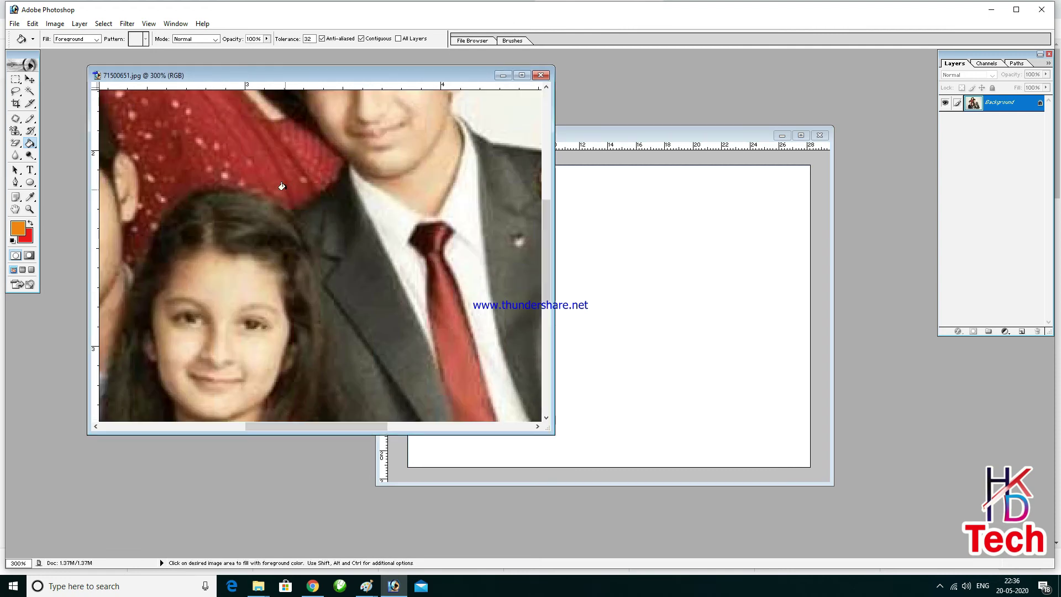
key(space)
drag(194, 206, 394, 267)
key(ctrl+minus)
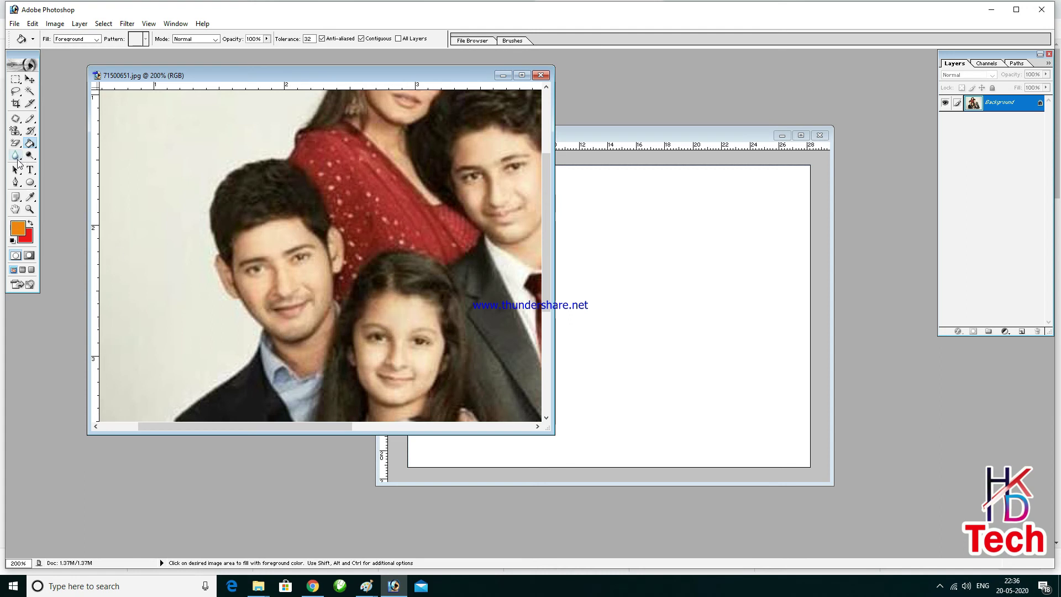
click(16, 156)
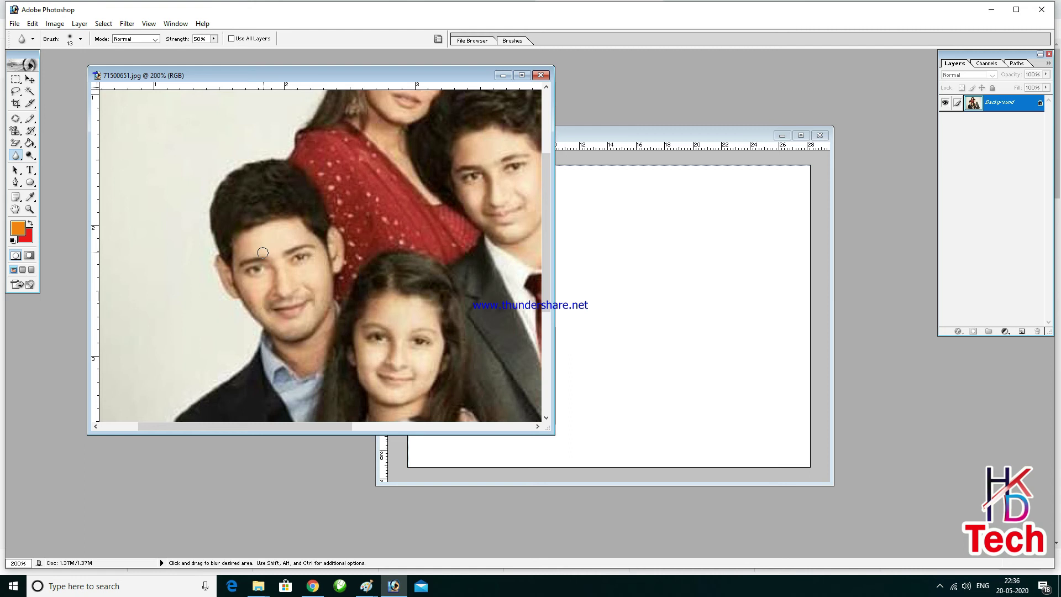
Try blurring the seated man's eye with a 30 px brush in Normal mode and undo the stroke.
click(80, 39)
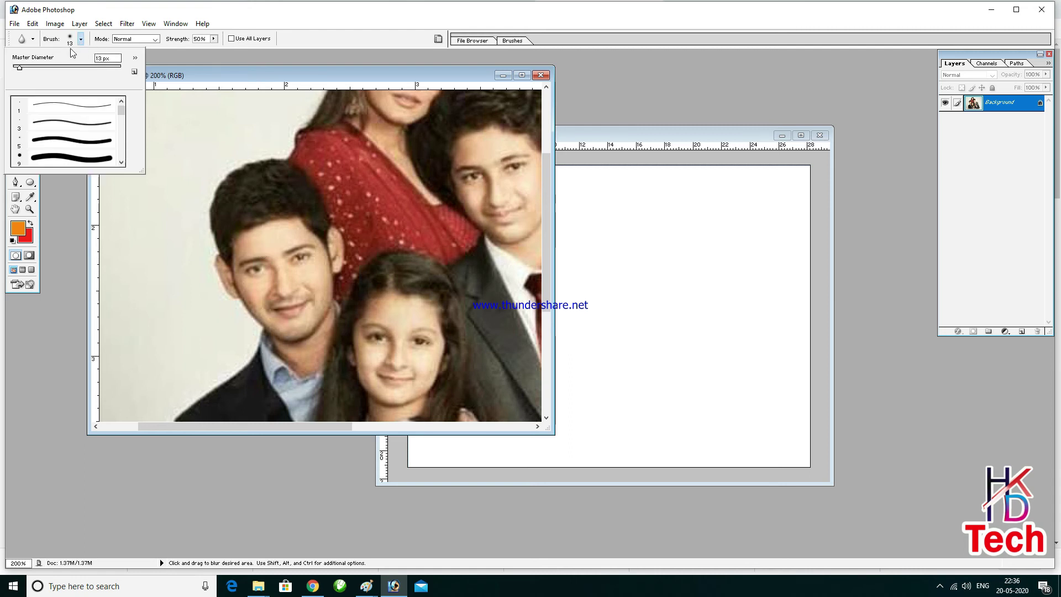
click(157, 40)
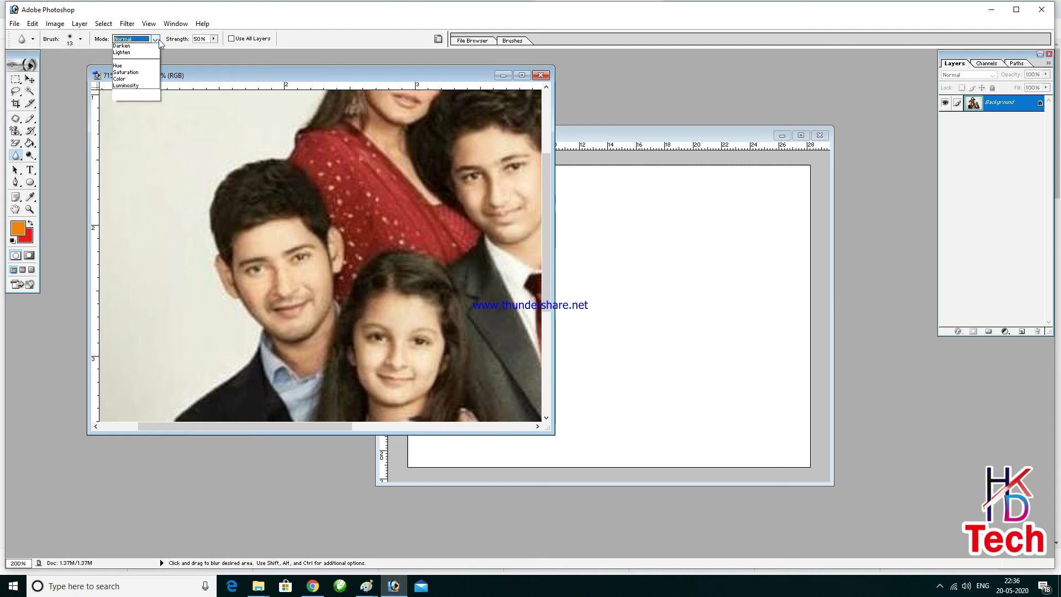
click(182, 59)
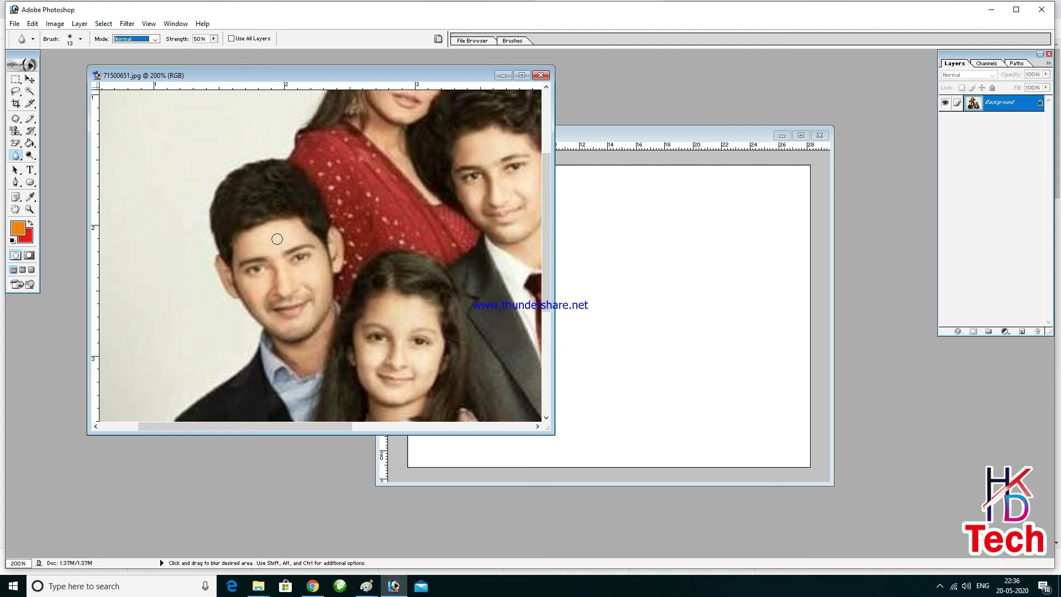
key(bracketright)
key(bracketright)
mouse_move(289, 259)
mouse_down()
mouse_move(307, 248)
mouse_move(285, 255)
mouse_move(300, 262)
mouse_move(297, 245)
mouse_up()
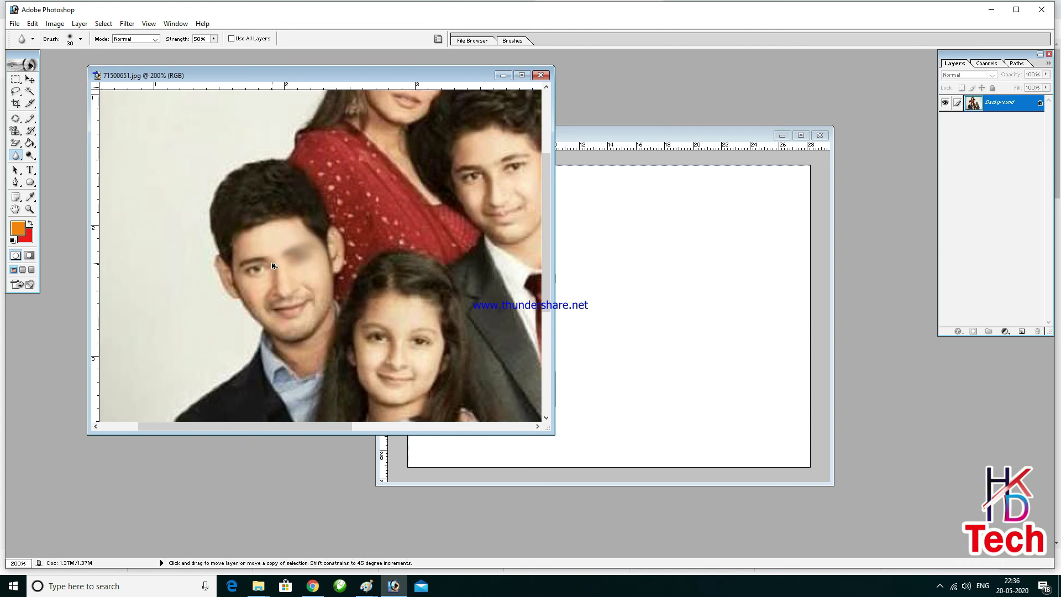
key(ctrl+z)
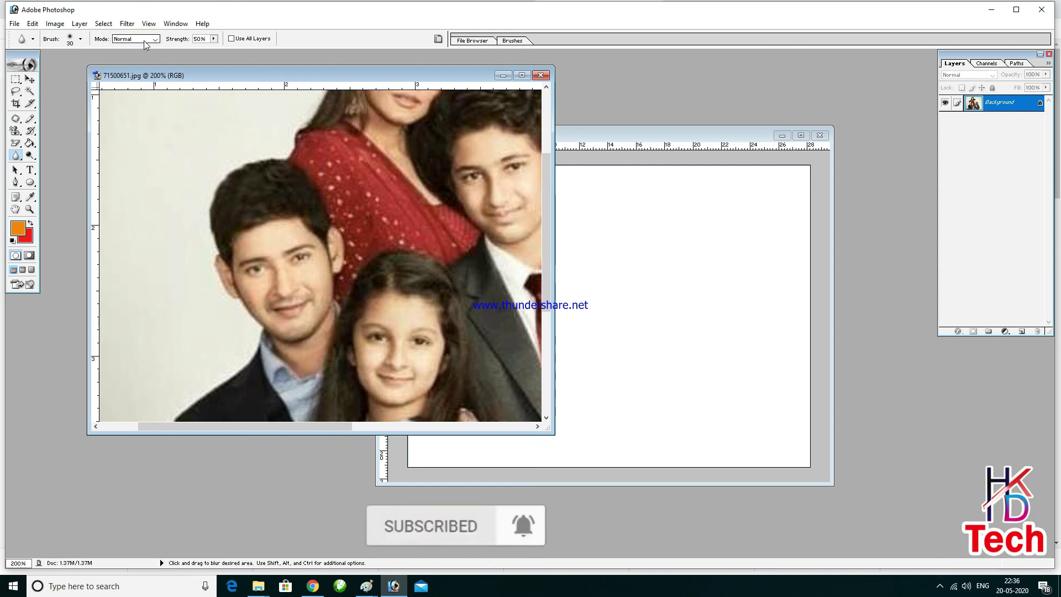
Set the blur brush to a hard round 82 px tip and blur around the man's collar and the girl's face.
click(81, 39)
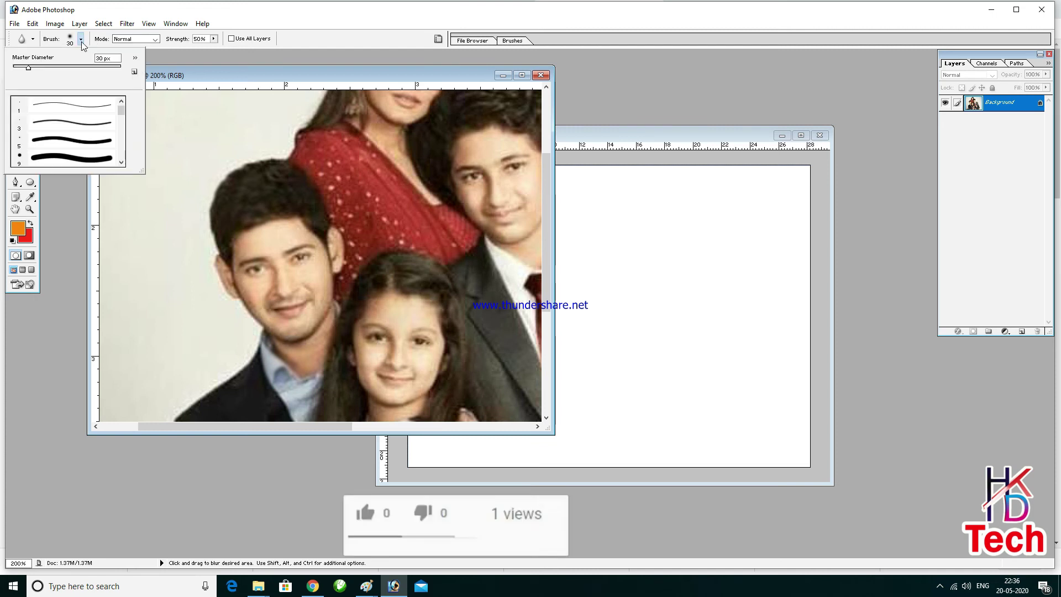
click(74, 160)
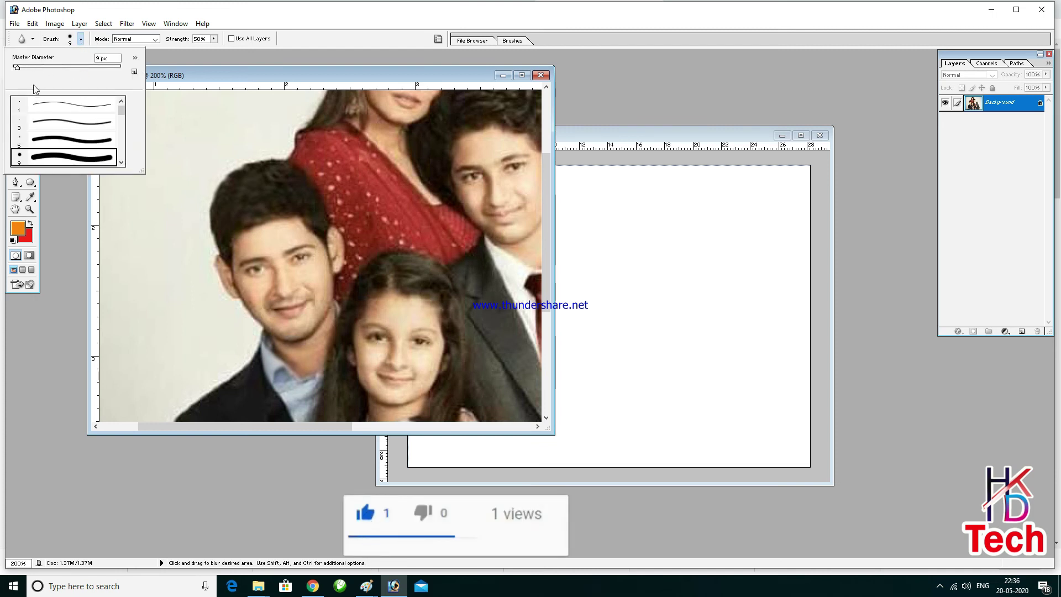
drag(18, 67, 56, 68)
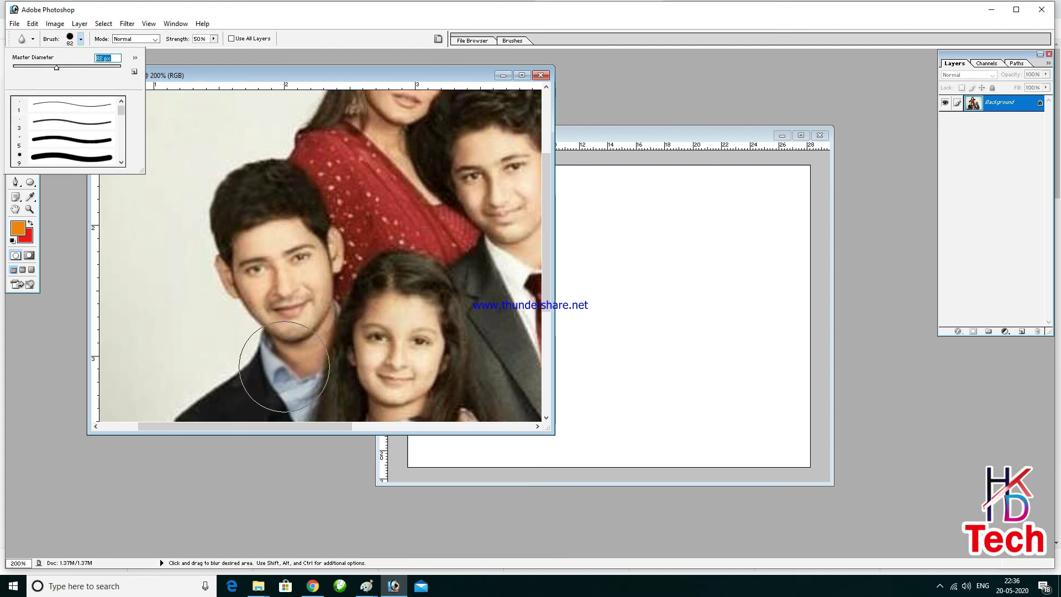
mouse_move(296, 365)
mouse_down()
mouse_move(238, 368)
mouse_move(367, 366)
mouse_move(328, 355)
mouse_move(401, 341)
mouse_move(248, 356)
mouse_move(280, 374)
mouse_move(200, 371)
mouse_move(385, 377)
mouse_move(262, 372)
mouse_move(332, 365)
mouse_move(257, 373)
mouse_move(303, 363)
mouse_move(246, 370)
mouse_move(340, 385)
mouse_move(243, 367)
mouse_up()
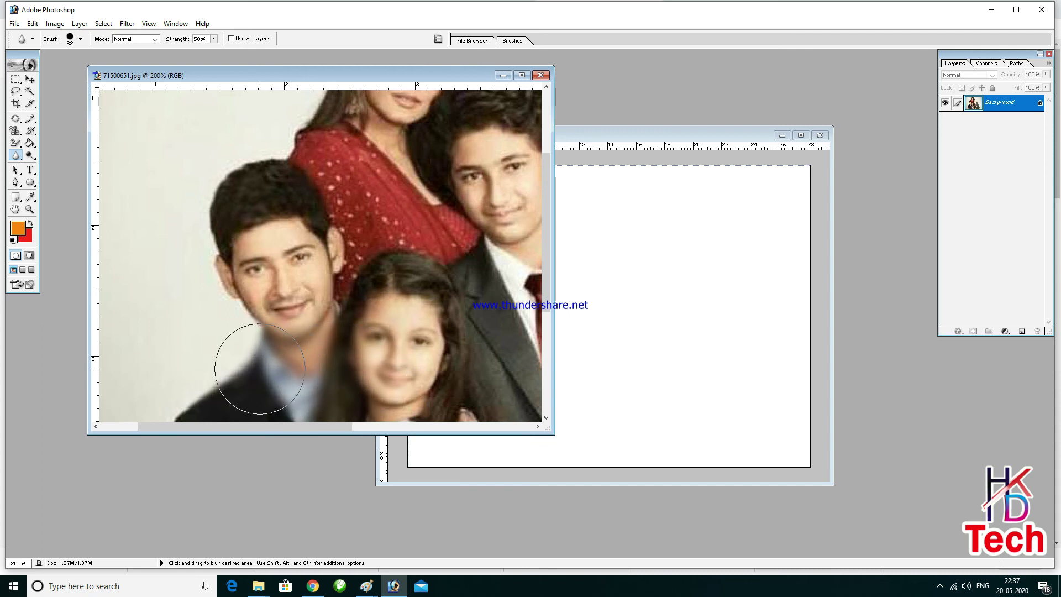
Preview a Motion Blur of 54 pixels at 0° on the whole photo and cancel the filter.
click(127, 23)
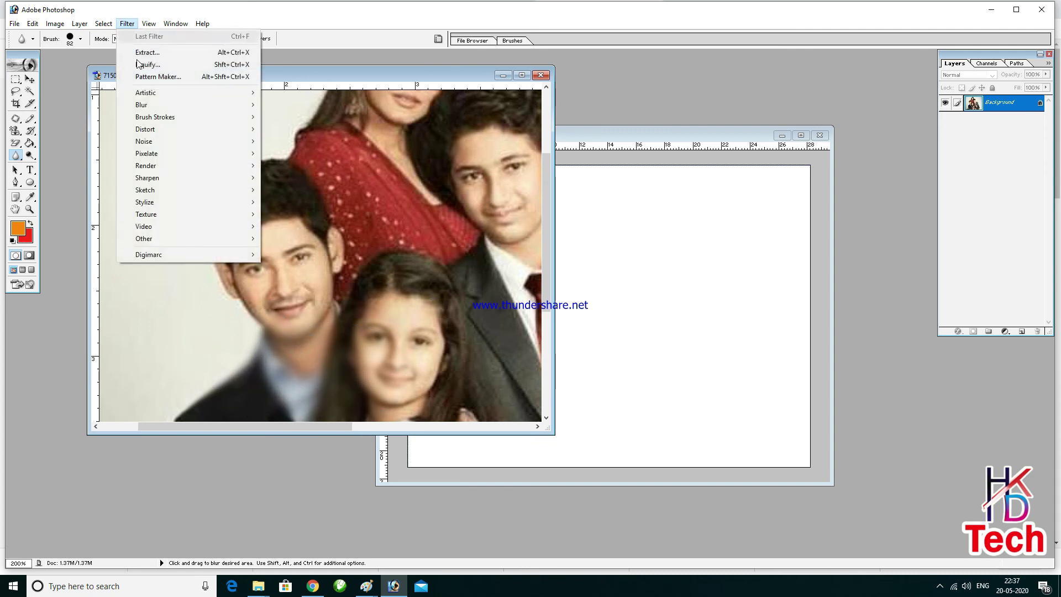
mouse_move(167, 105)
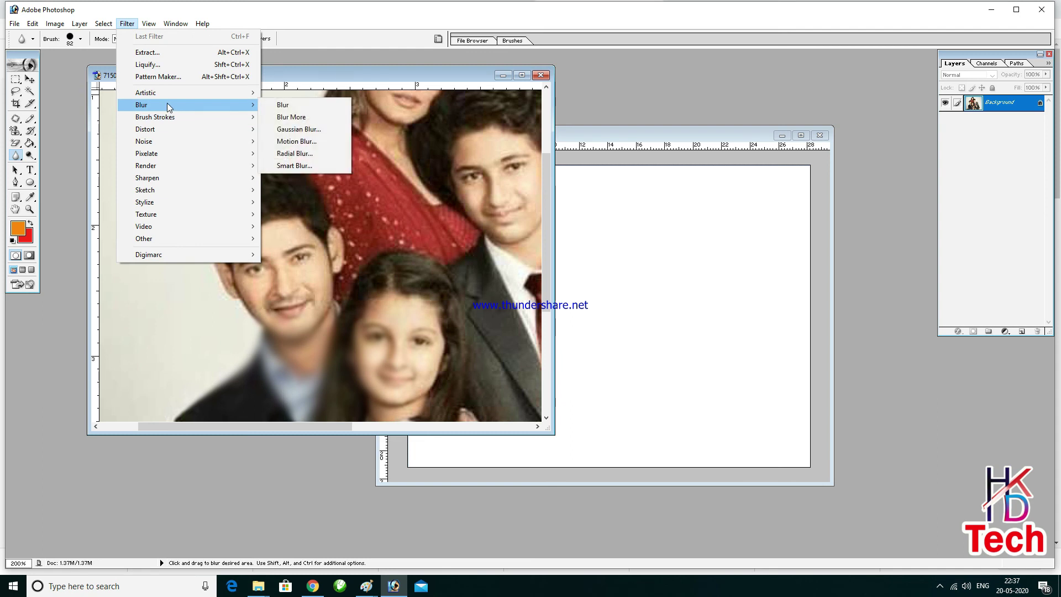
click(324, 141)
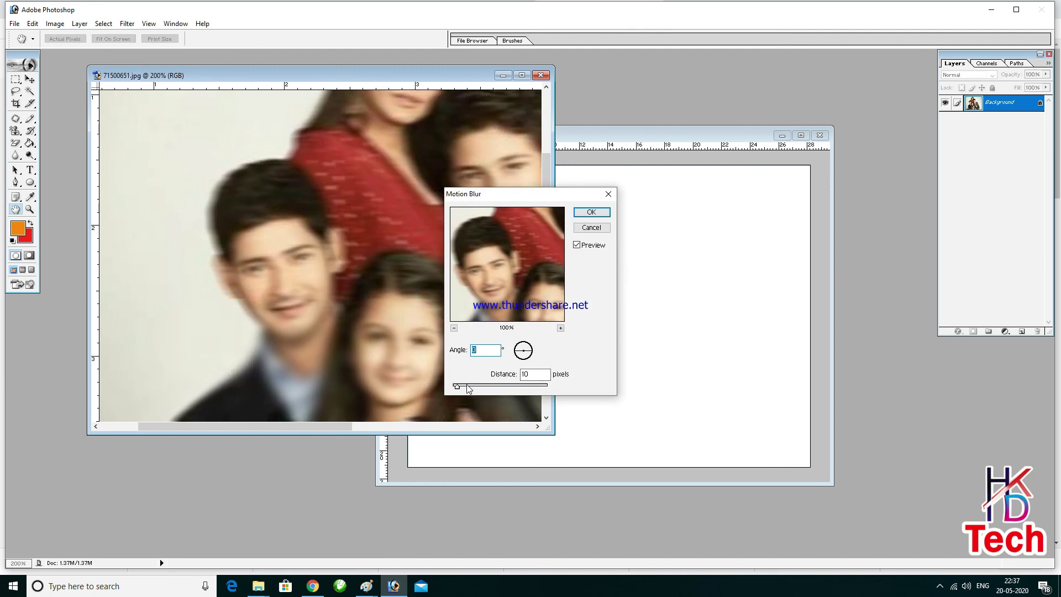
drag(472, 389, 482, 390)
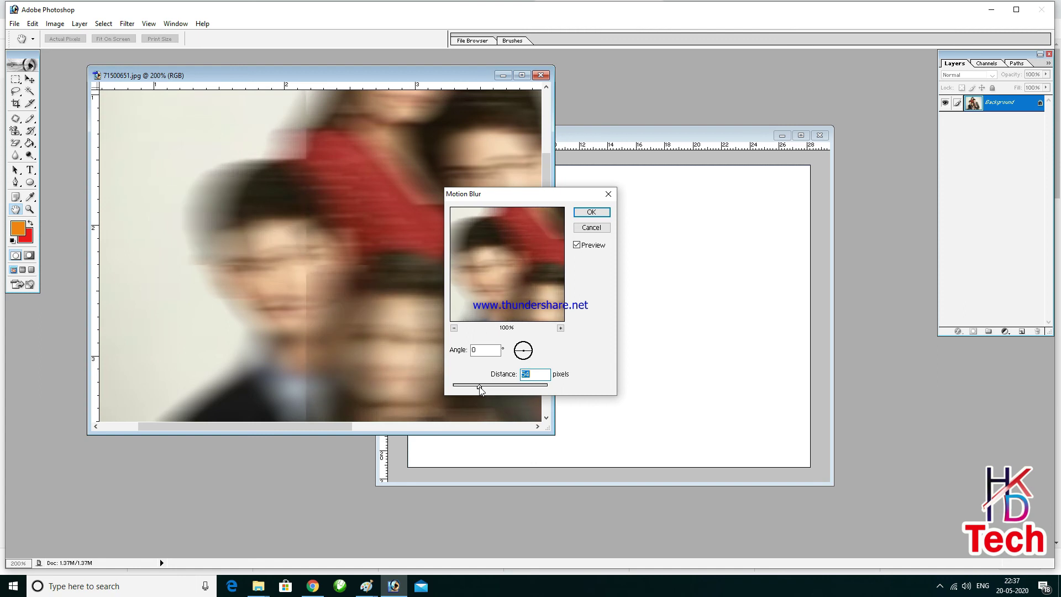
click(590, 228)
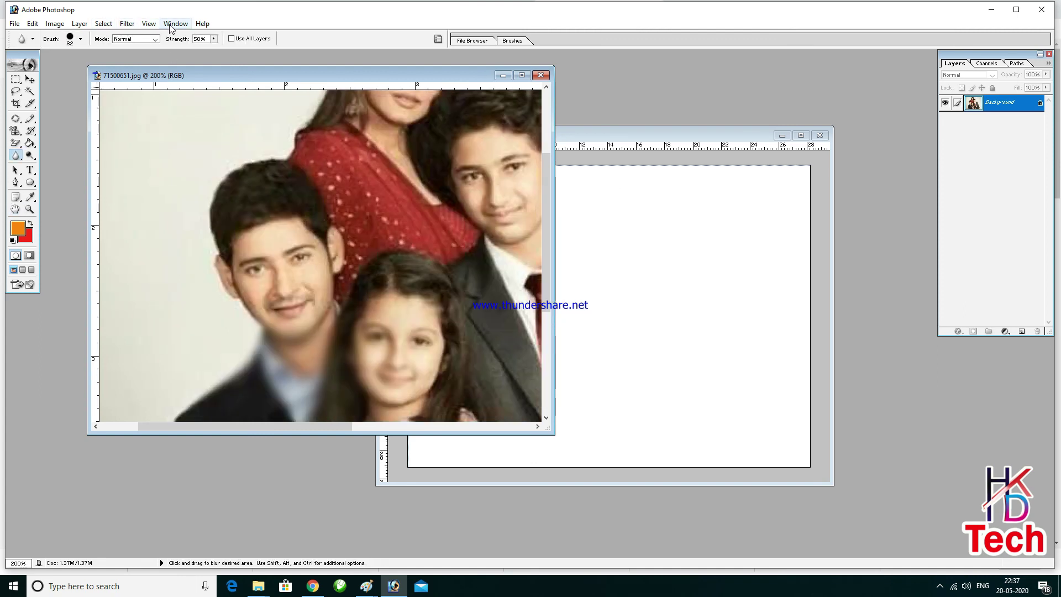
Try a strong Gaussian Blur on the whole photo and undo both the filter and the earlier blur strokes.
click(129, 25)
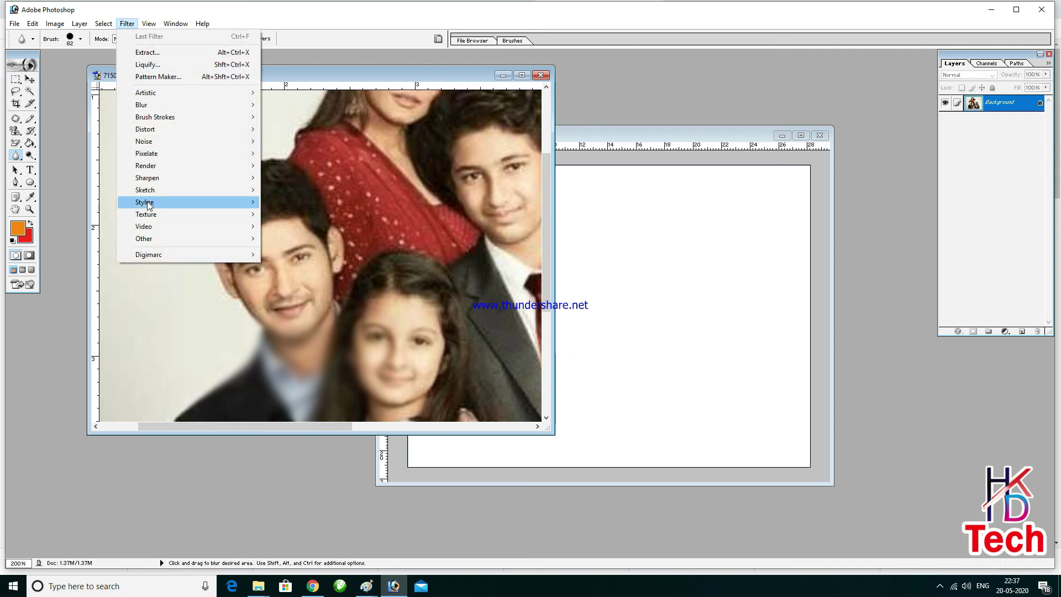
mouse_move(163, 103)
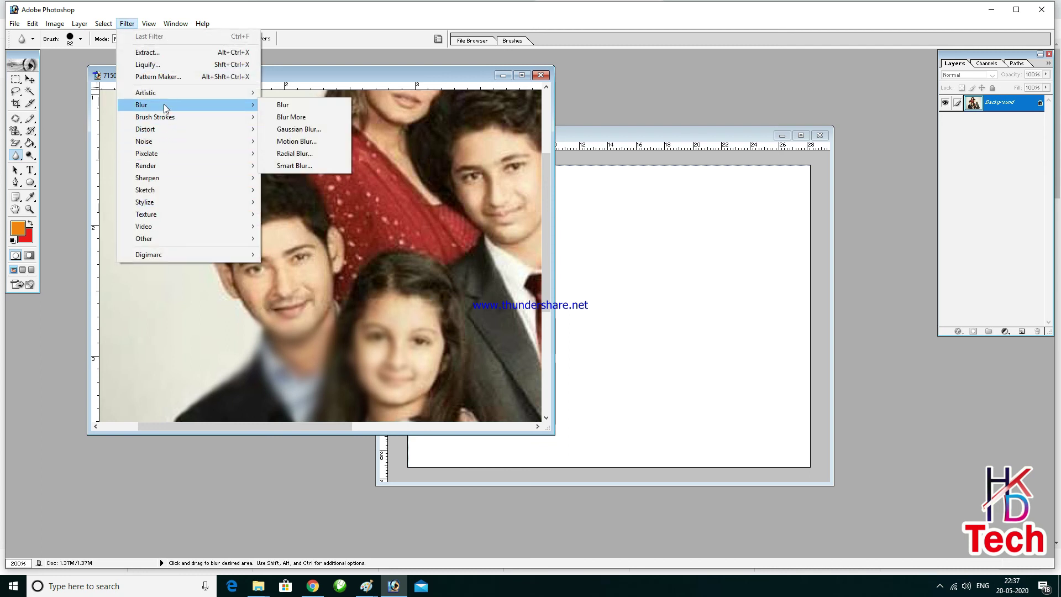
click(319, 128)
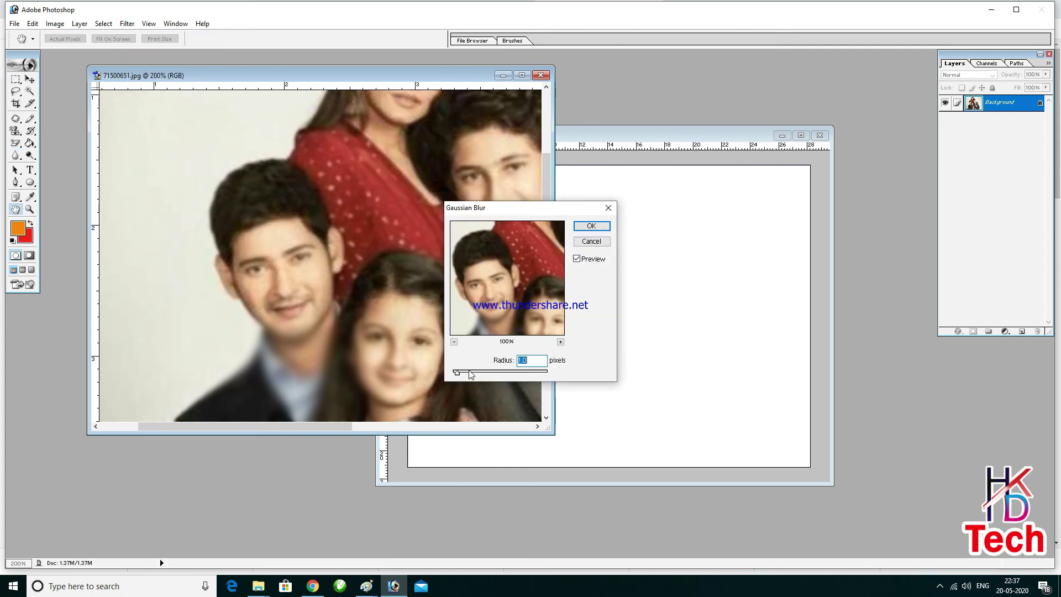
drag(471, 375, 512, 371)
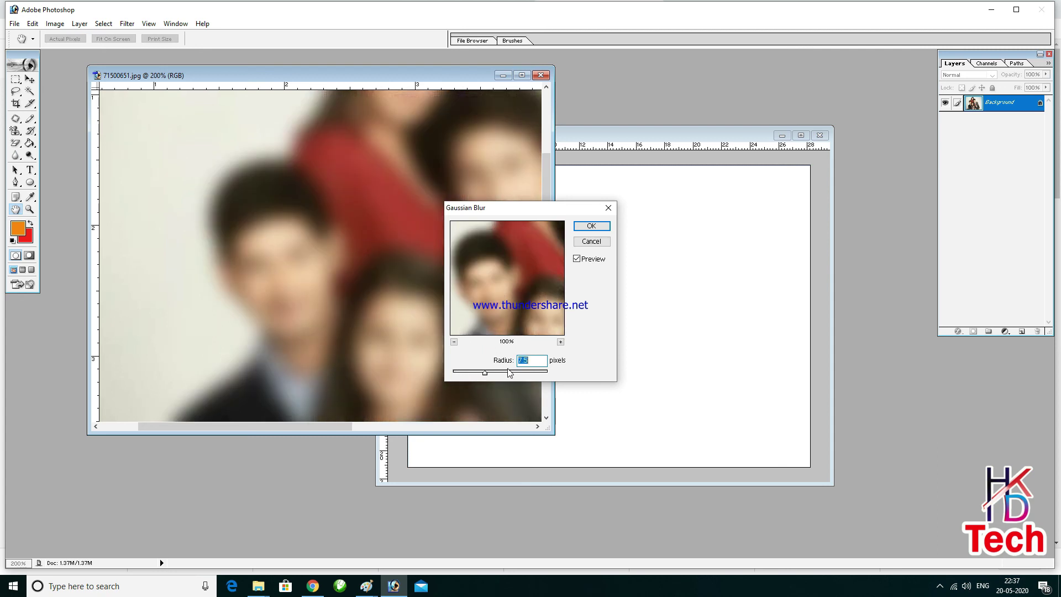
click(503, 374)
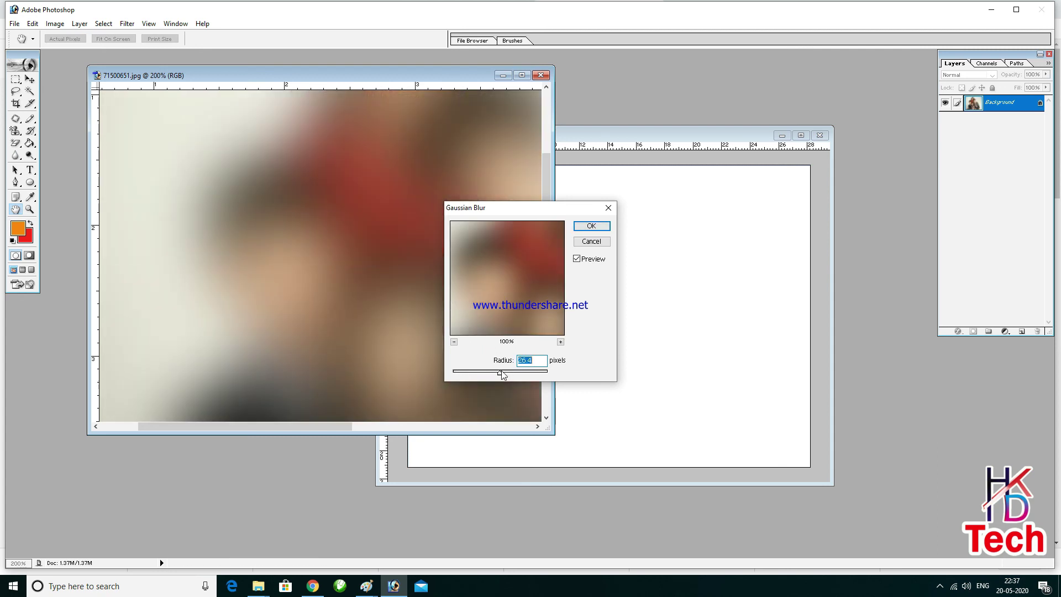
click(591, 225)
key(r)
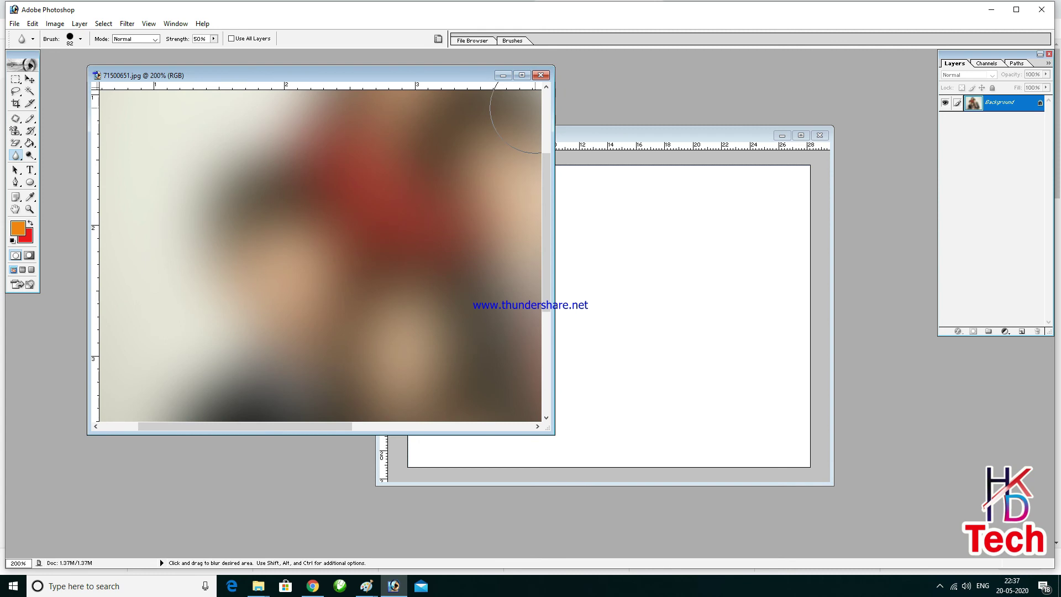
key(ctrl+z)
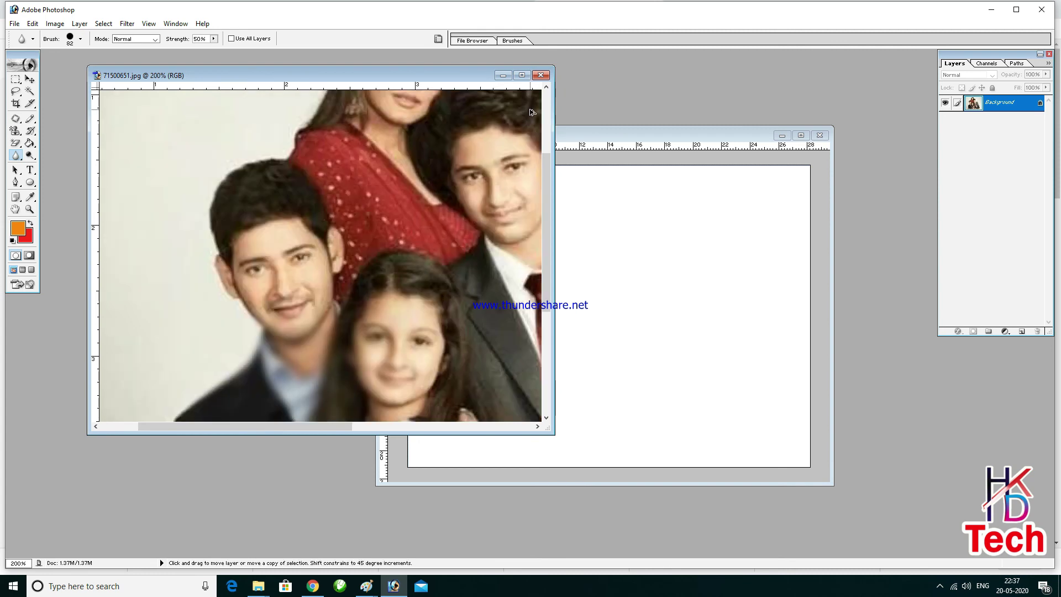
key(ctrl+z)
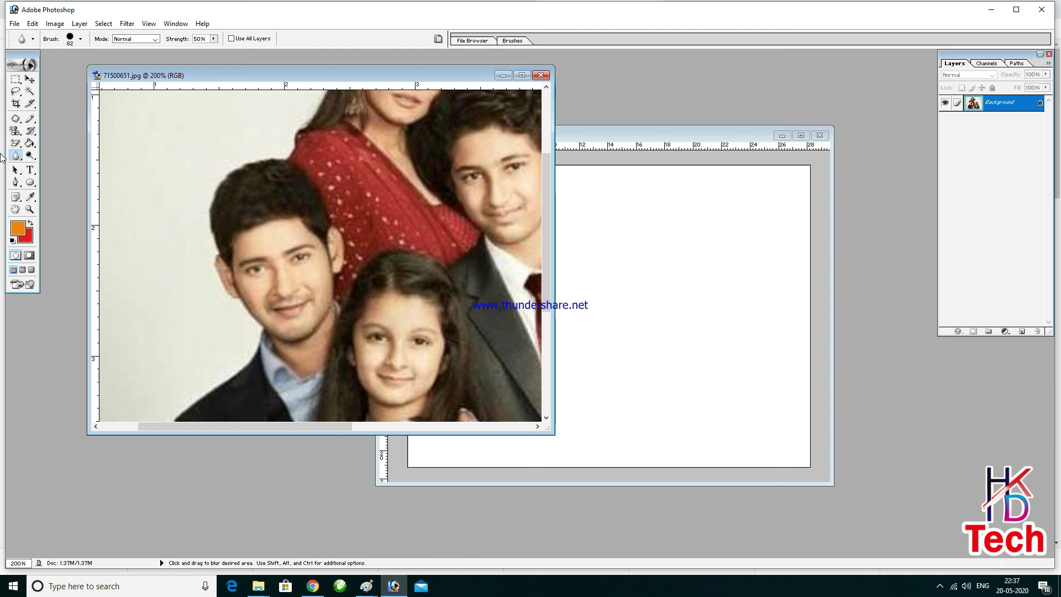
Activate the Dodge Tool and set its brush to a hard round 61 px tip.
click(31, 156)
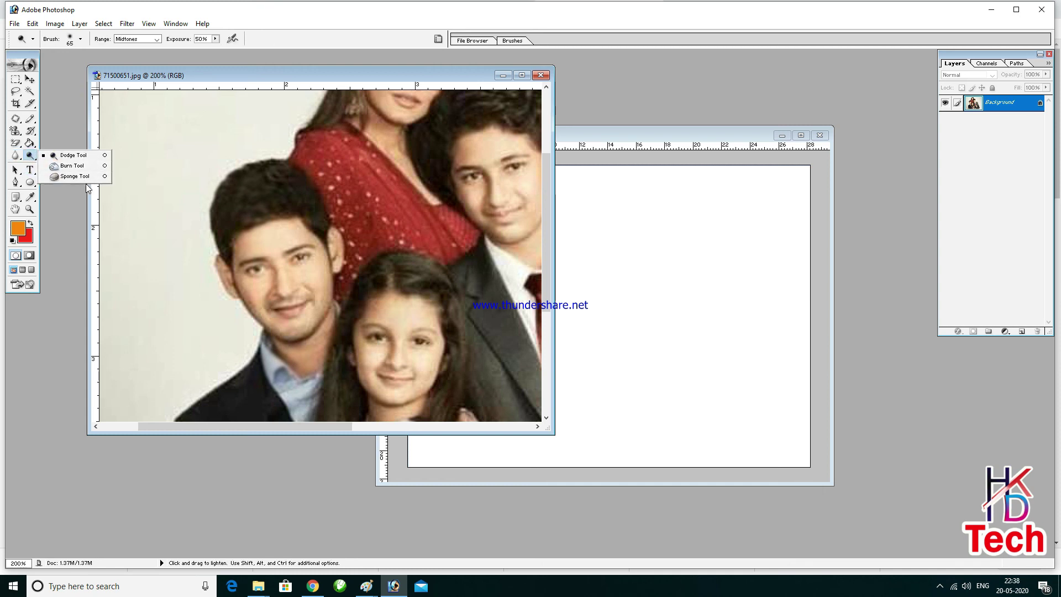
click(73, 156)
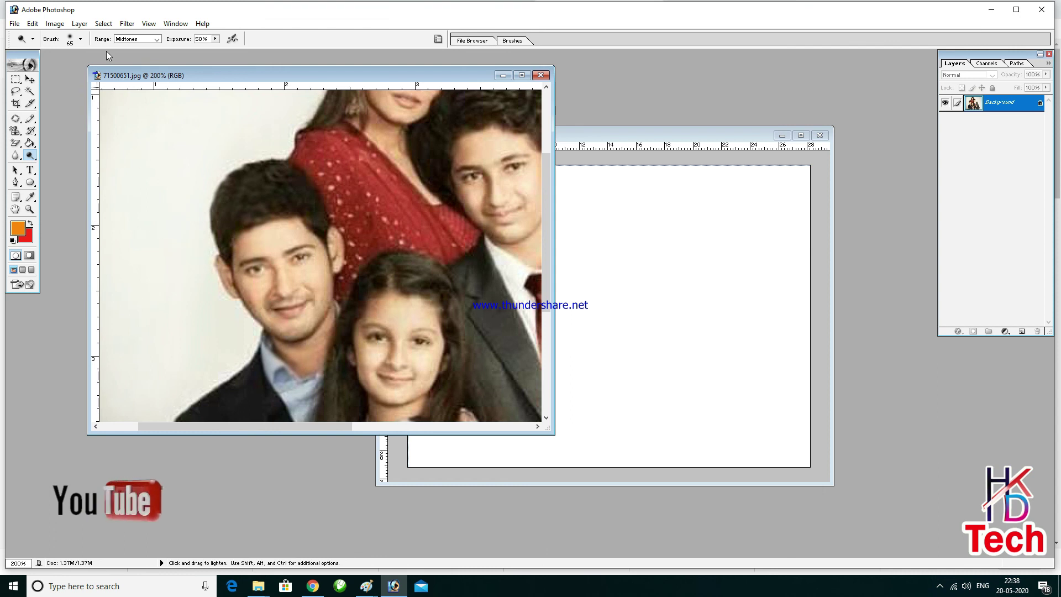
click(80, 39)
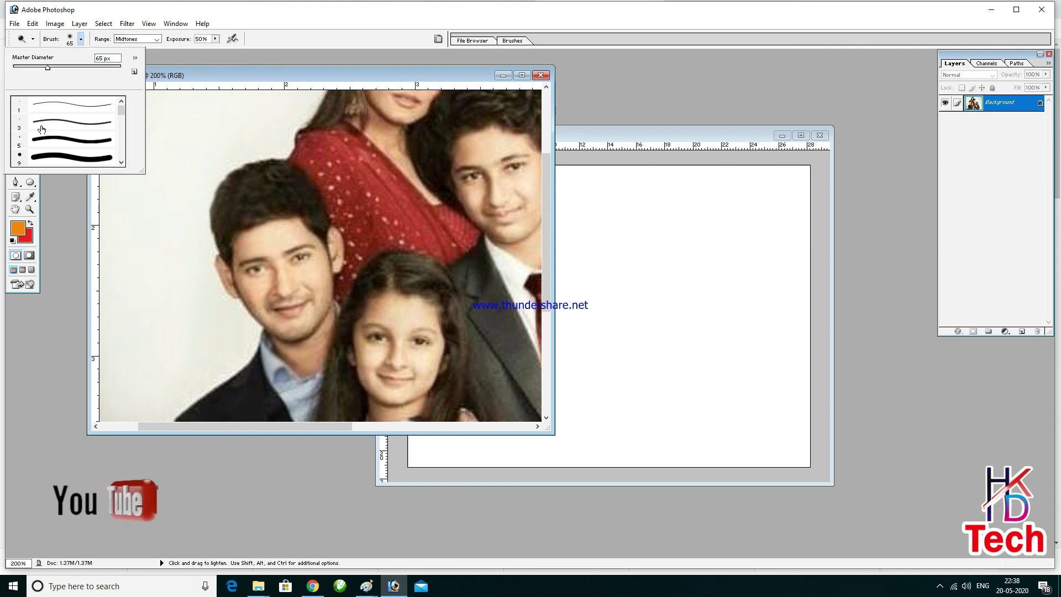
click(58, 156)
drag(18, 68, 45, 68)
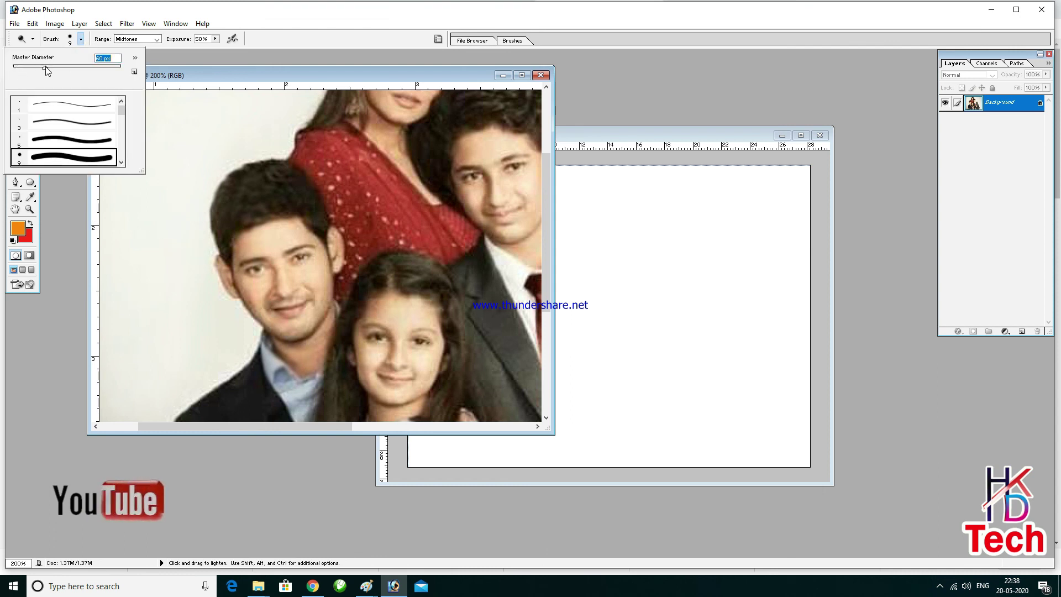
Try lightening the background and family members by dodging Midtones at 50% exposure, and undo the strokes.
click(178, 133)
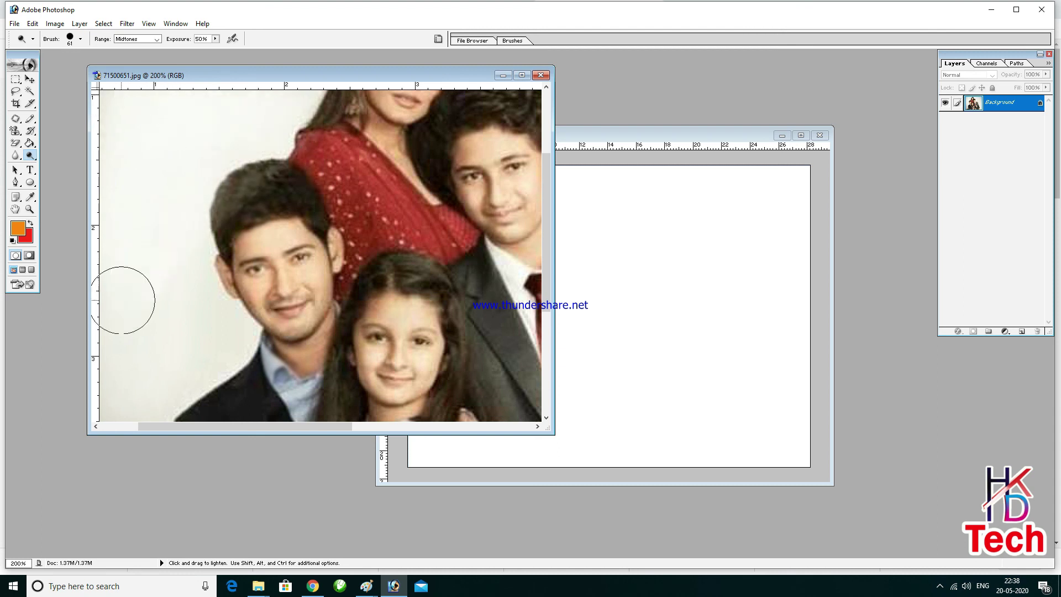
mouse_move(232, 354)
mouse_down()
mouse_move(157, 404)
mouse_move(192, 300)
mouse_move(116, 255)
mouse_move(144, 260)
mouse_move(178, 312)
mouse_move(166, 281)
mouse_move(206, 229)
mouse_move(268, 264)
mouse_move(259, 326)
mouse_move(253, 222)
mouse_move(269, 203)
mouse_move(288, 257)
mouse_move(315, 227)
mouse_move(302, 272)
mouse_move(336, 227)
mouse_move(382, 277)
mouse_move(373, 351)
mouse_move(371, 339)
mouse_move(464, 236)
mouse_move(434, 285)
mouse_move(457, 206)
mouse_move(514, 122)
mouse_move(352, 298)
mouse_move(360, 103)
mouse_move(424, 151)
mouse_move(302, 323)
mouse_move(345, 322)
mouse_move(317, 242)
mouse_up()
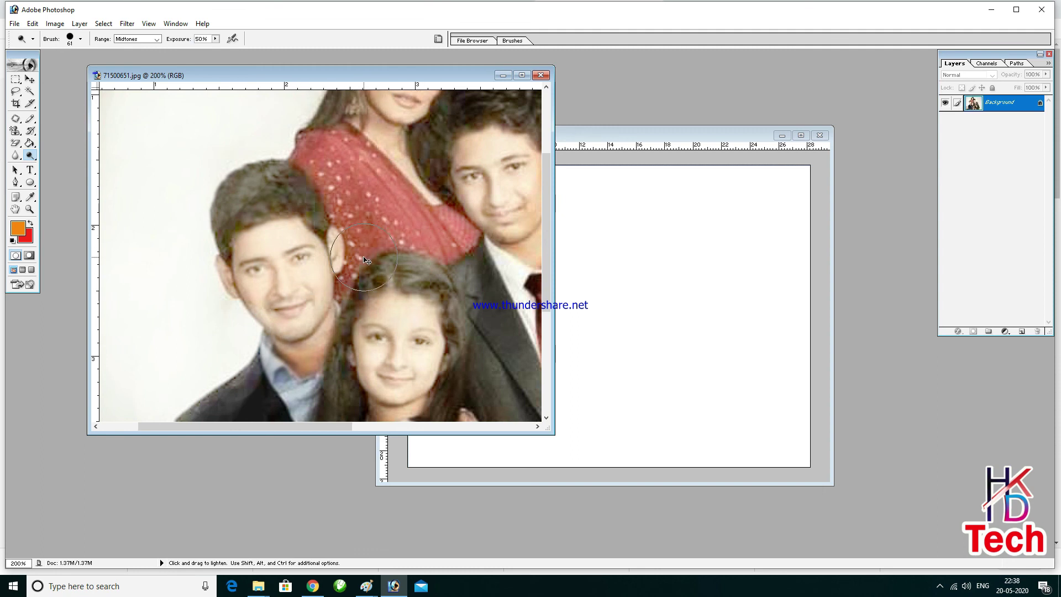
key(ctrl+alt+z)
key(ctrl+alt+z)
key(ctrl+alt+z)
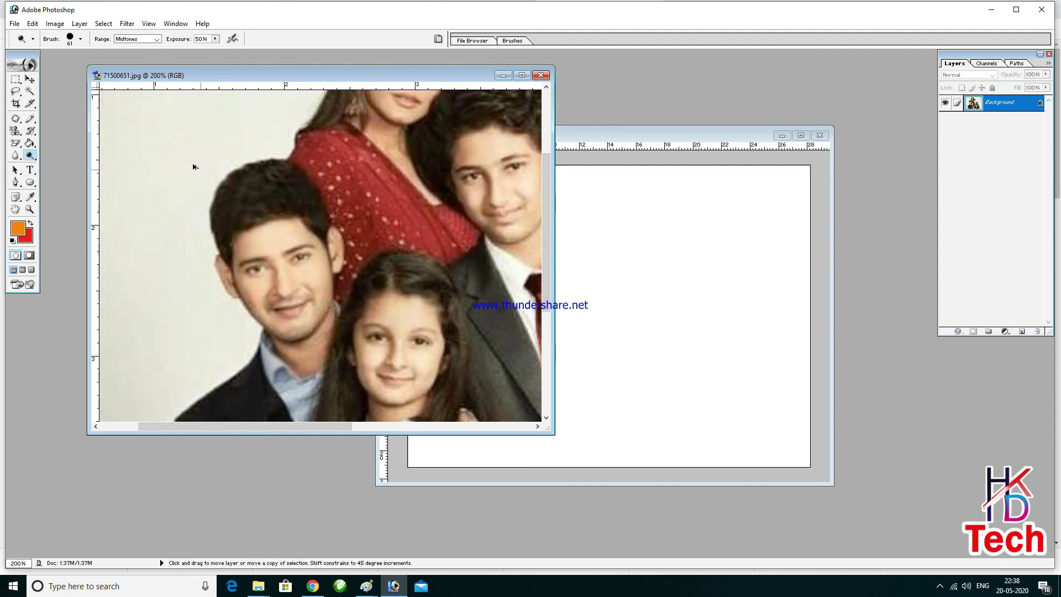
Darken the plain background beside the man with the Burn Tool, using the 65 px brush on Midtones at 50% exposure.
click(39, 155)
click(63, 172)
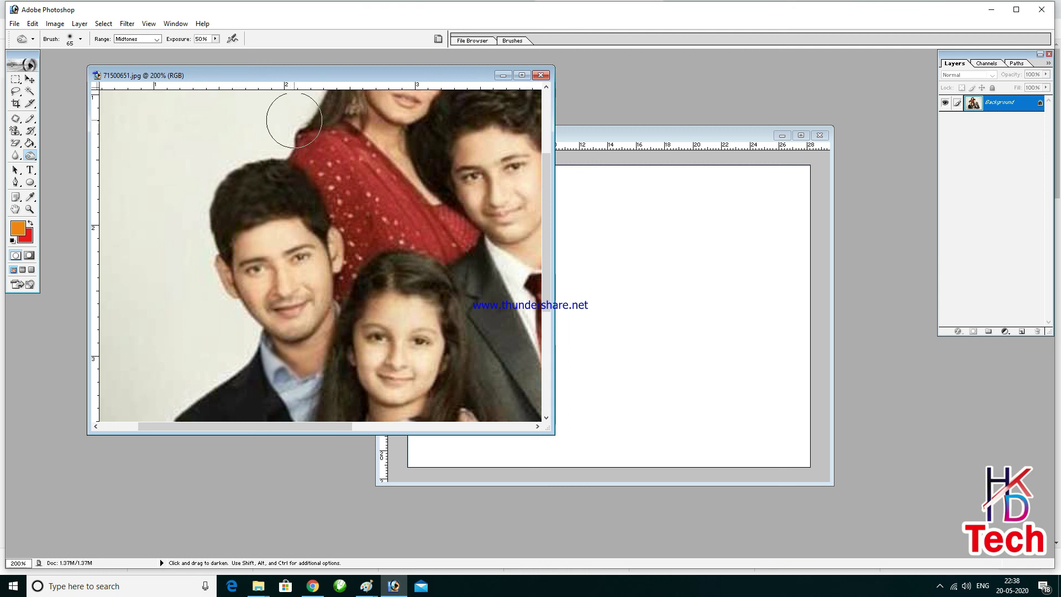
mouse_move(251, 114)
mouse_down()
mouse_move(150, 118)
mouse_move(180, 182)
mouse_move(131, 249)
mouse_move(134, 337)
mouse_up()
mouse_move(210, 291)
mouse_down()
mouse_move(194, 384)
mouse_move(147, 397)
mouse_move(169, 295)
mouse_move(106, 337)
mouse_move(173, 131)
mouse_move(192, 135)
mouse_move(221, 229)
mouse_move(145, 405)
mouse_move(144, 307)
mouse_up()
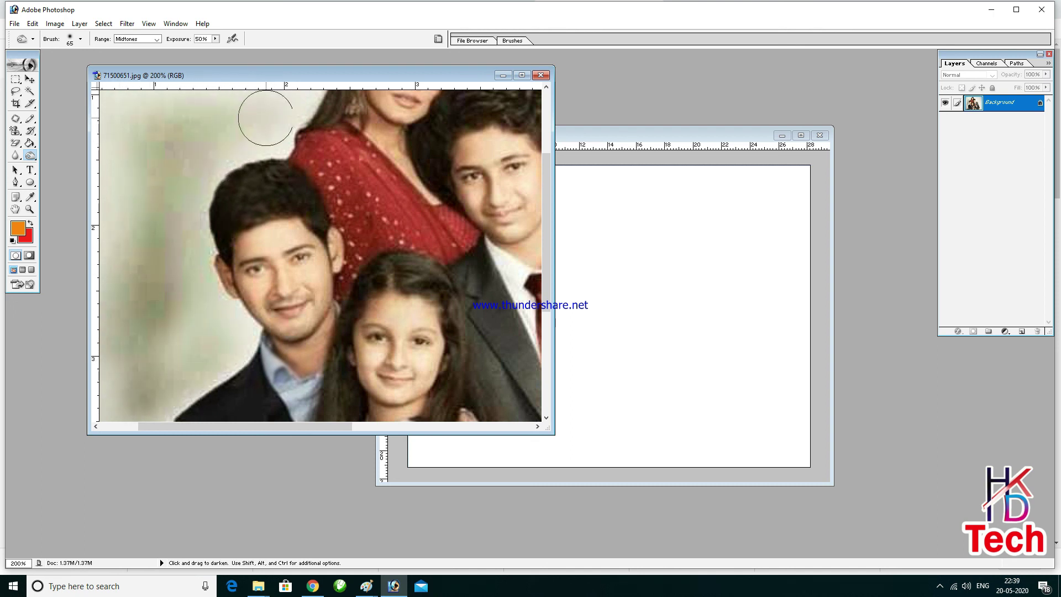
mouse_move(312, 100)
mouse_down()
mouse_move(264, 109)
mouse_move(120, 96)
mouse_move(92, 220)
mouse_up()
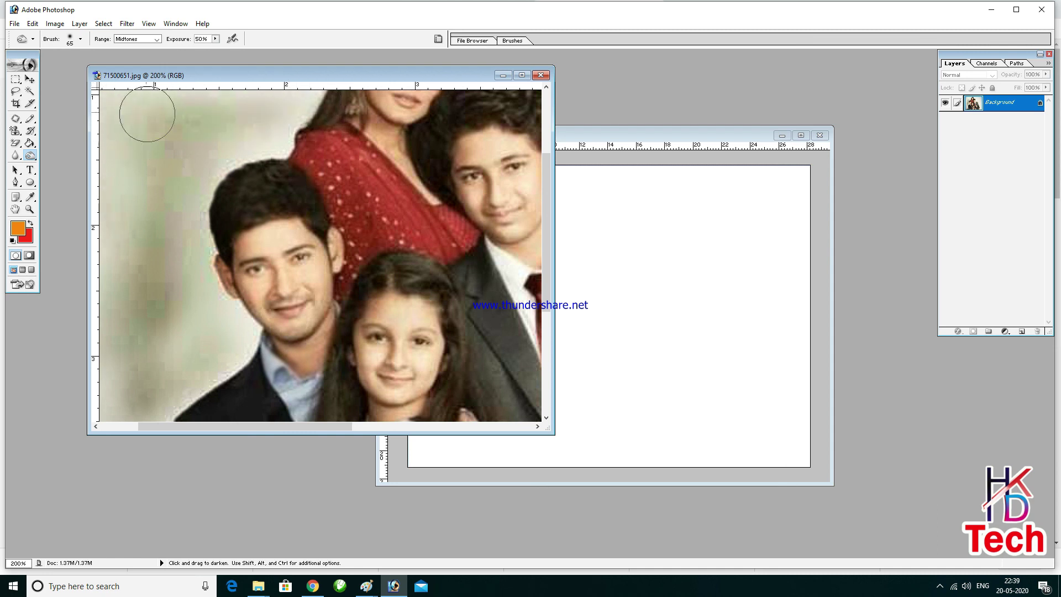
mouse_move(147, 114)
mouse_down()
mouse_move(382, 97)
mouse_move(256, 138)
mouse_move(206, 176)
mouse_move(304, 104)
mouse_move(119, 107)
mouse_move(106, 208)
mouse_move(127, 301)
mouse_move(200, 313)
mouse_up()
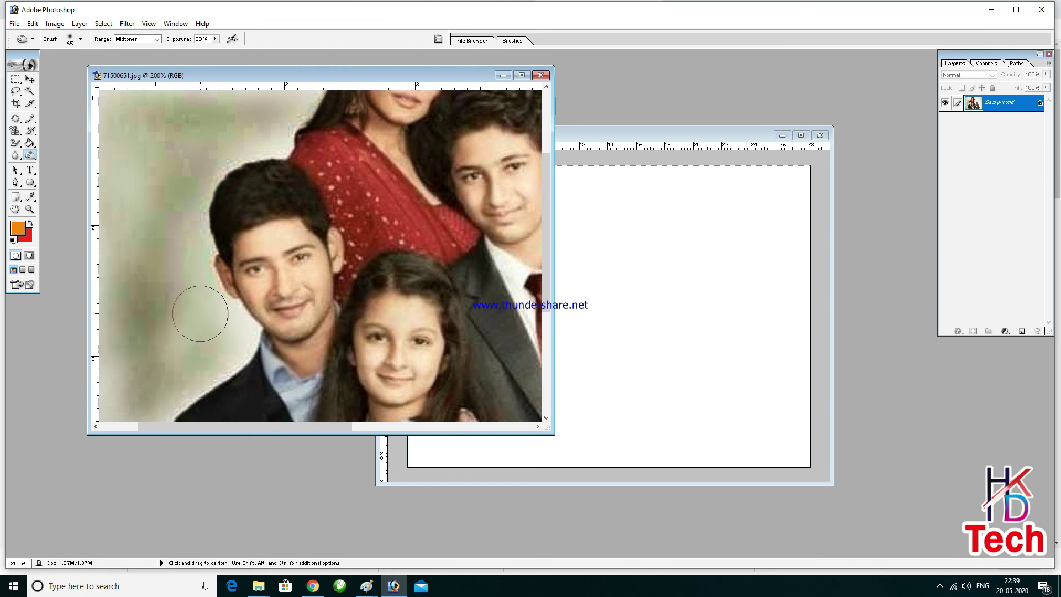
Activate the Move Tool, spread the photo and blank canvas windows further apart, and bring the family photo to the front.
click(30, 80)
mouse_move(237, 81)
mouse_down()
mouse_move(256, 96)
mouse_move(243, 165)
mouse_move(257, 87)
mouse_move(248, 91)
mouse_up()
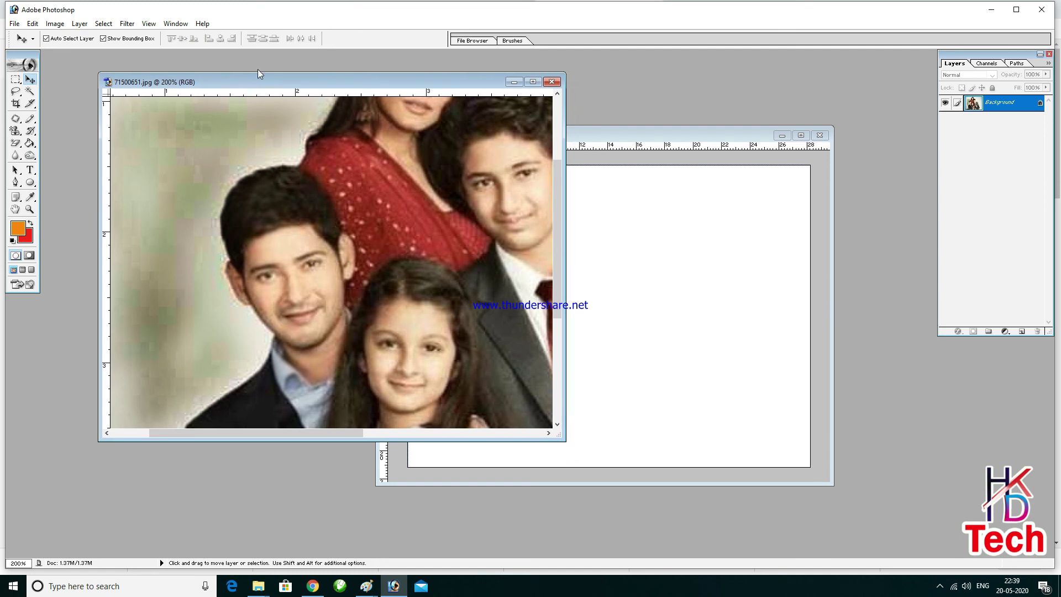
drag(335, 84, 310, 81)
click(597, 137)
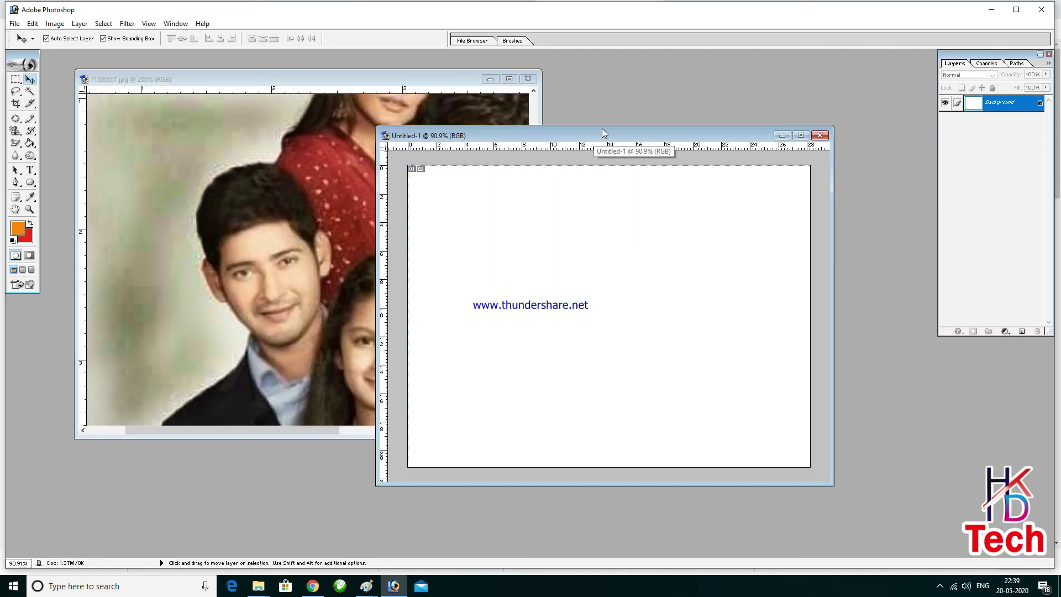
drag(602, 133, 622, 138)
click(353, 80)
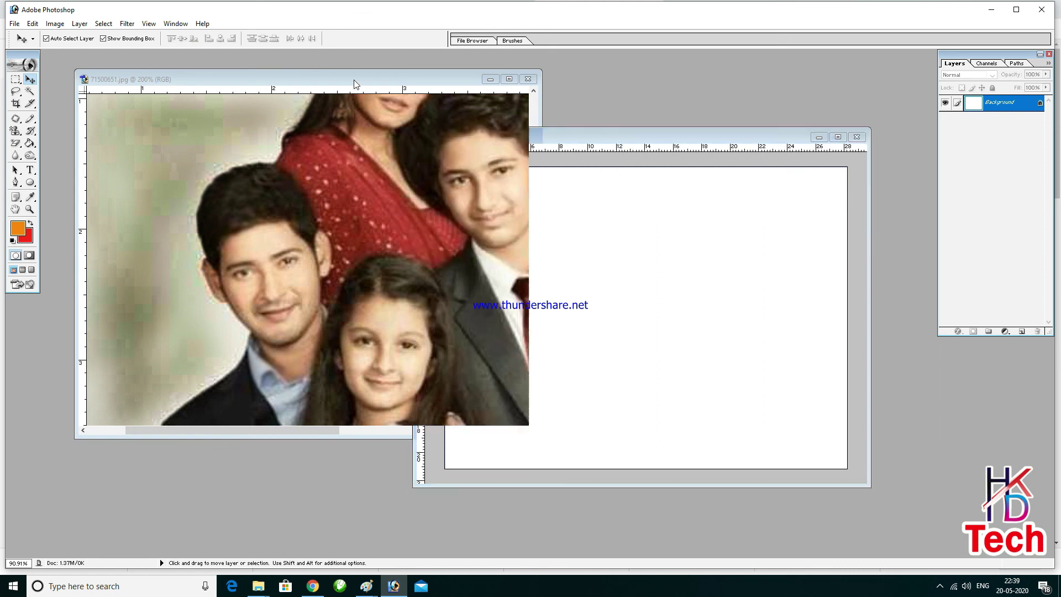